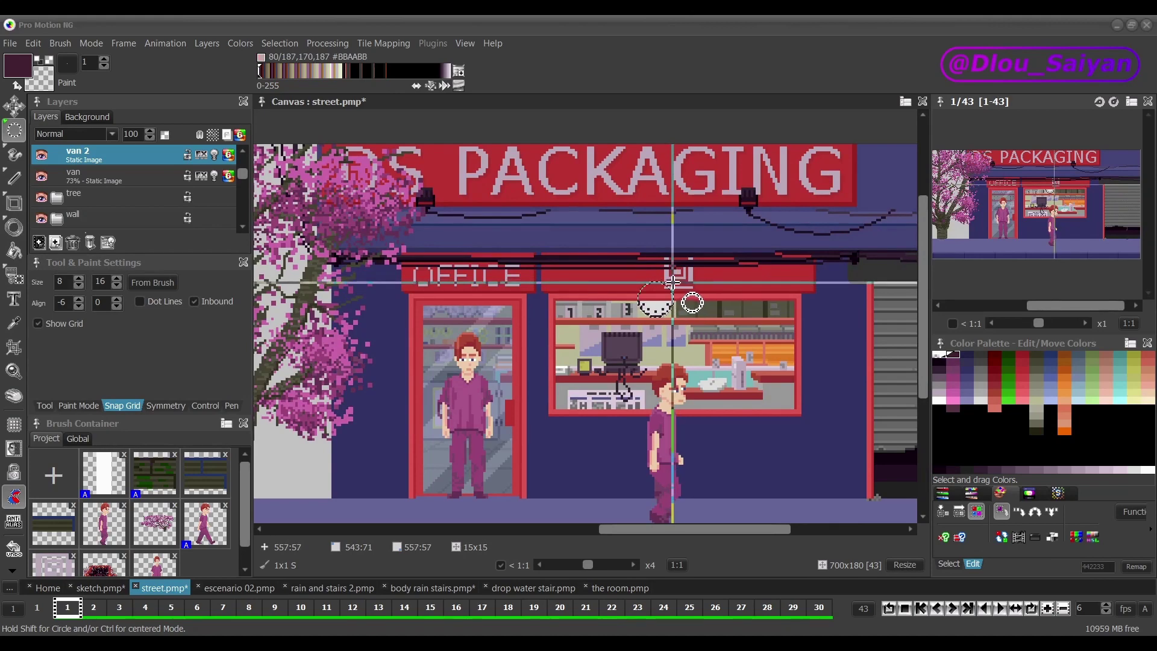
Step: Draw a freeform selection around the walking man and clear it
{"action": "key", "text": "m"}
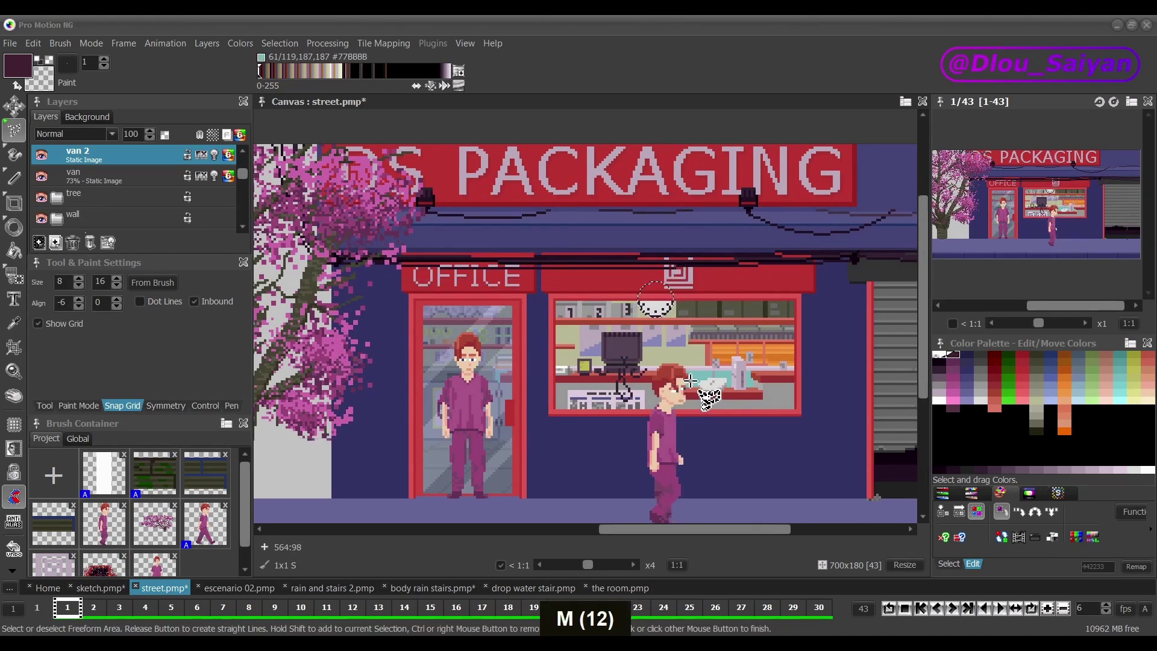
{"action": "mouse_move", "coordinate": [698, 347]}
{"action": "left_mouse_down"}
{"action": "mouse_move", "coordinate": [640, 351]}
{"action": "mouse_move", "coordinate": [610, 474]}
{"action": "left_mouse_up"}
{"action": "mouse_move", "coordinate": [691, 519]}
{"action": "left_mouse_down"}
{"action": "mouse_move", "coordinate": [732, 442]}
{"action": "mouse_move", "coordinate": [699, 348]}
{"action": "left_mouse_up"}
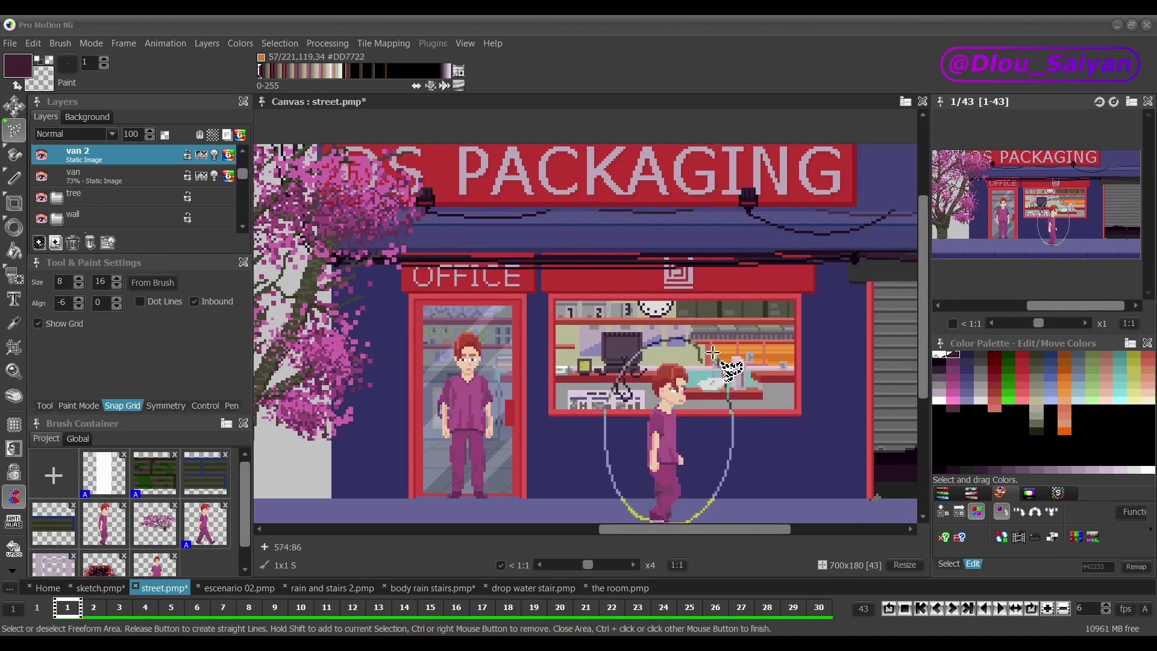
{"action": "left_click", "coordinate": [558, 432]}
Step: Try a rectangular selection near the office door, and outline the walking man with a freeform selection
{"action": "key", "text": "m"}
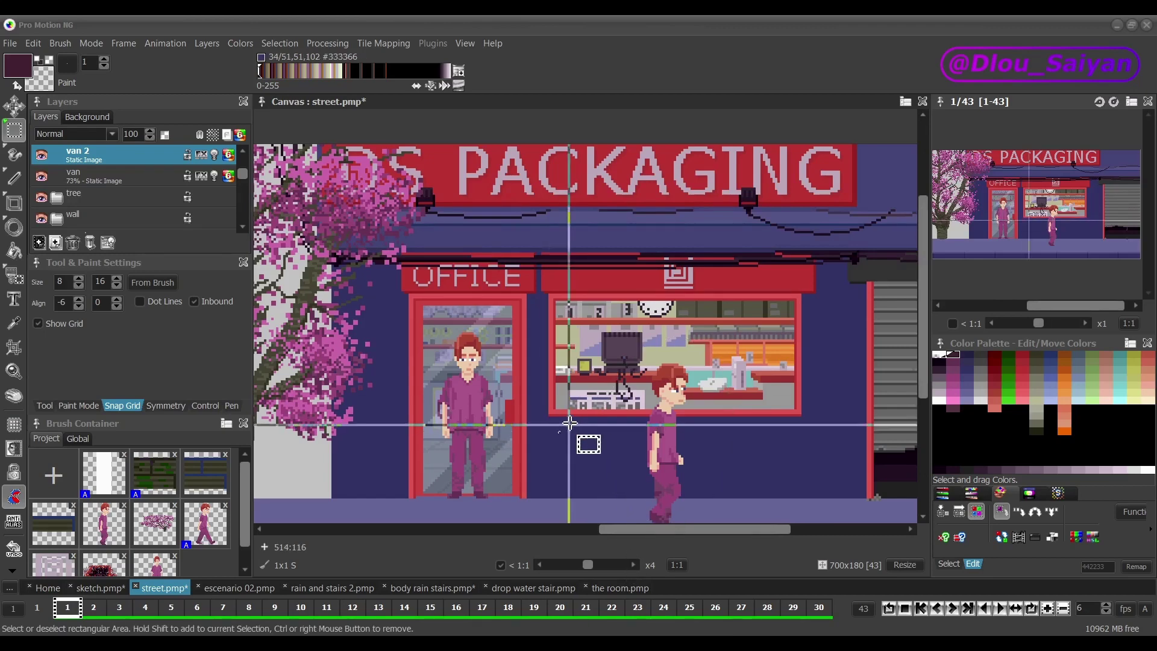
{"action": "left_click_drag", "start_coordinate": [520, 295], "coordinate": [591, 341]}
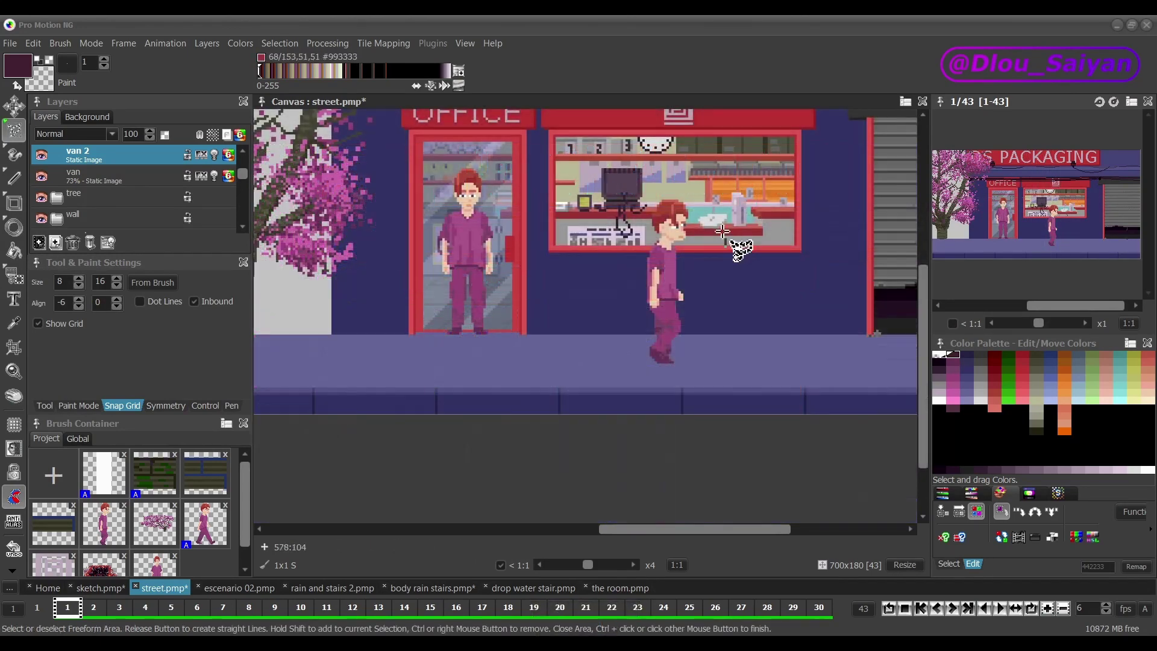
{"action": "mouse_move", "coordinate": [732, 244]}
{"action": "left_mouse_down"}
{"action": "mouse_move", "coordinate": [672, 177]}
{"action": "mouse_move", "coordinate": [599, 256]}
{"action": "mouse_move", "coordinate": [603, 345]}
{"action": "mouse_move", "coordinate": [654, 389]}
{"action": "mouse_move", "coordinate": [708, 360]}
{"action": "mouse_move", "coordinate": [731, 287]}
{"action": "mouse_move", "coordinate": [732, 244]}
{"action": "left_mouse_up"}
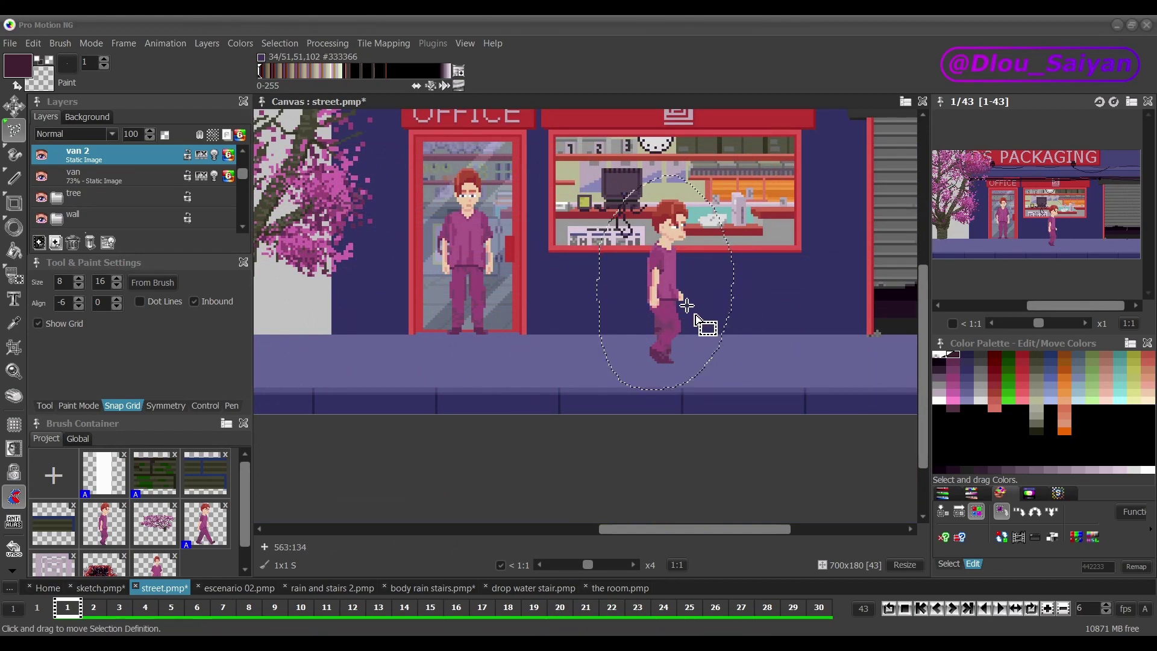
Step: Draw a rectangular selection over the office door, resize it to 47x33 around the door's lower part, and apply it
{"action": "key", "text": "m"}
{"action": "key", "text": "m"}
{"action": "key", "text": "m"}
{"action": "key", "text": "m"}
{"action": "key", "text": "m"}
{"action": "key", "text": "m"}
{"action": "key", "text": "m"}
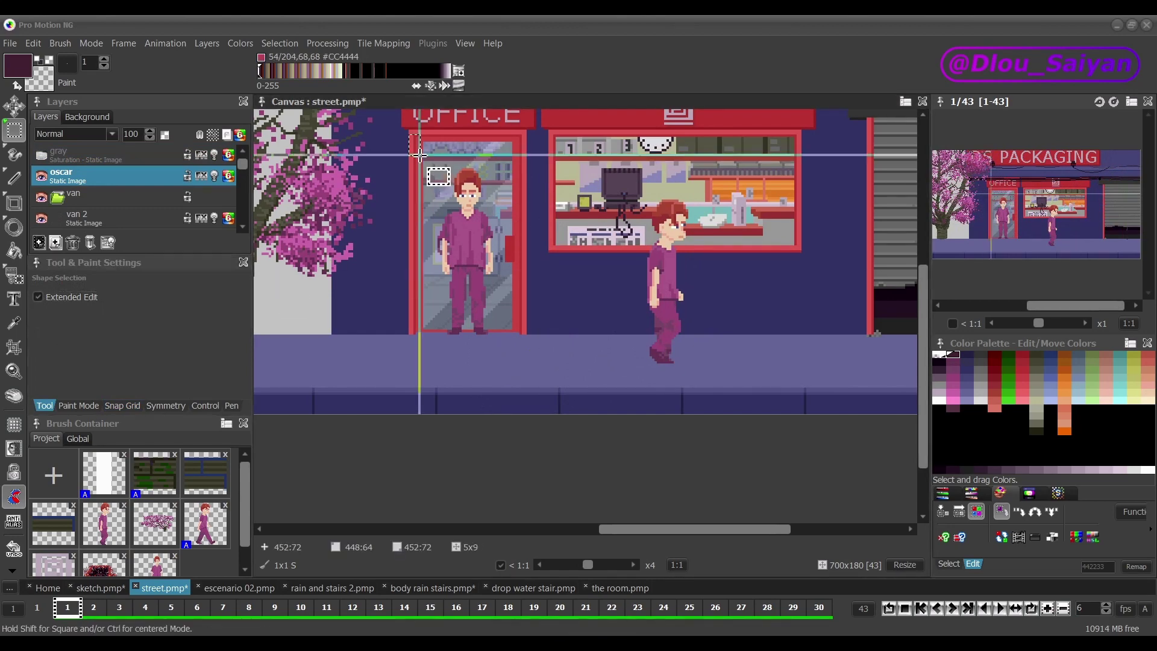
{"action": "left_click_drag", "start_coordinate": [411, 136], "coordinate": [627, 335]}
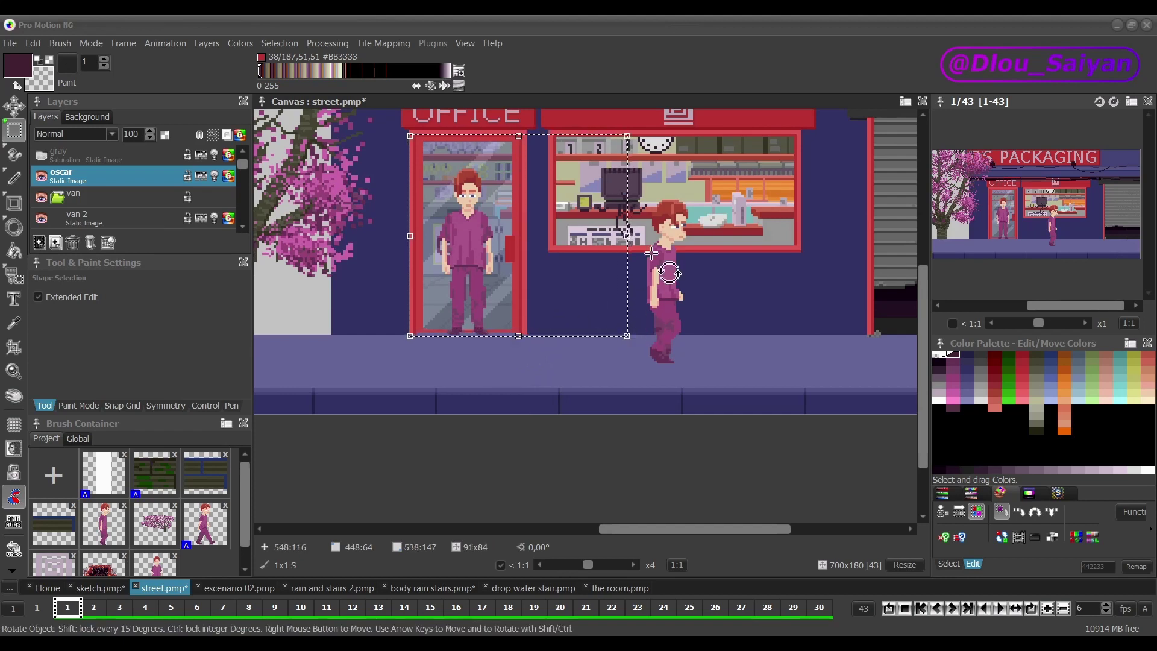
{"action": "left_click_drag", "start_coordinate": [627, 236], "coordinate": [522, 236]}
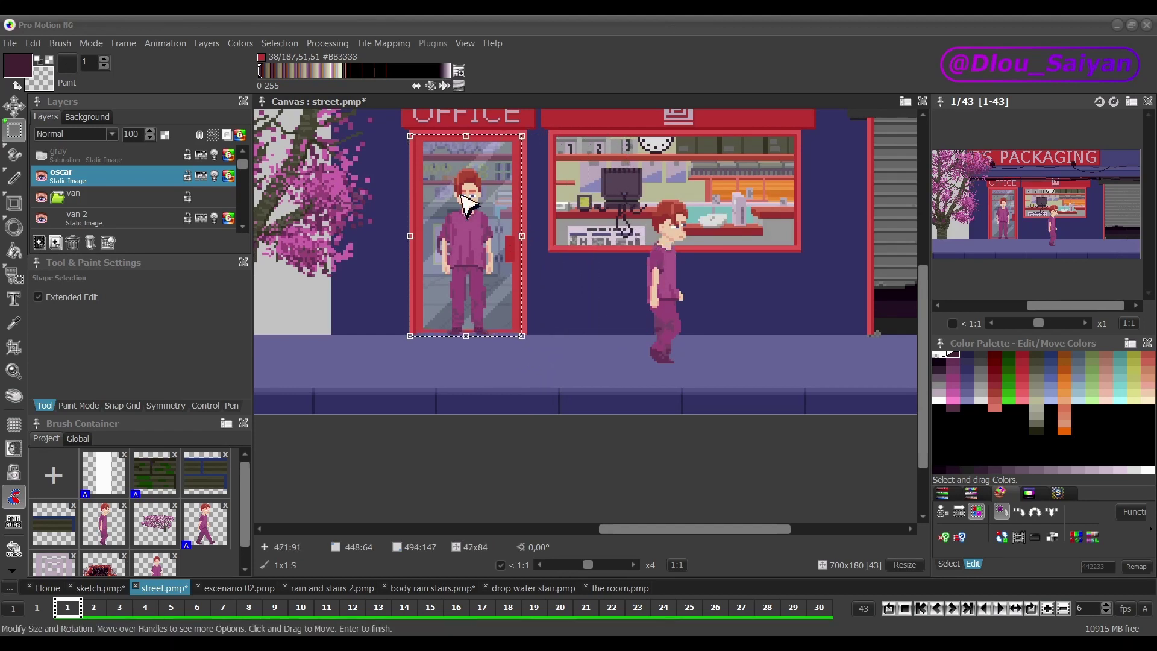
{"action": "left_click_drag", "start_coordinate": [462, 133], "coordinate": [465, 259]}
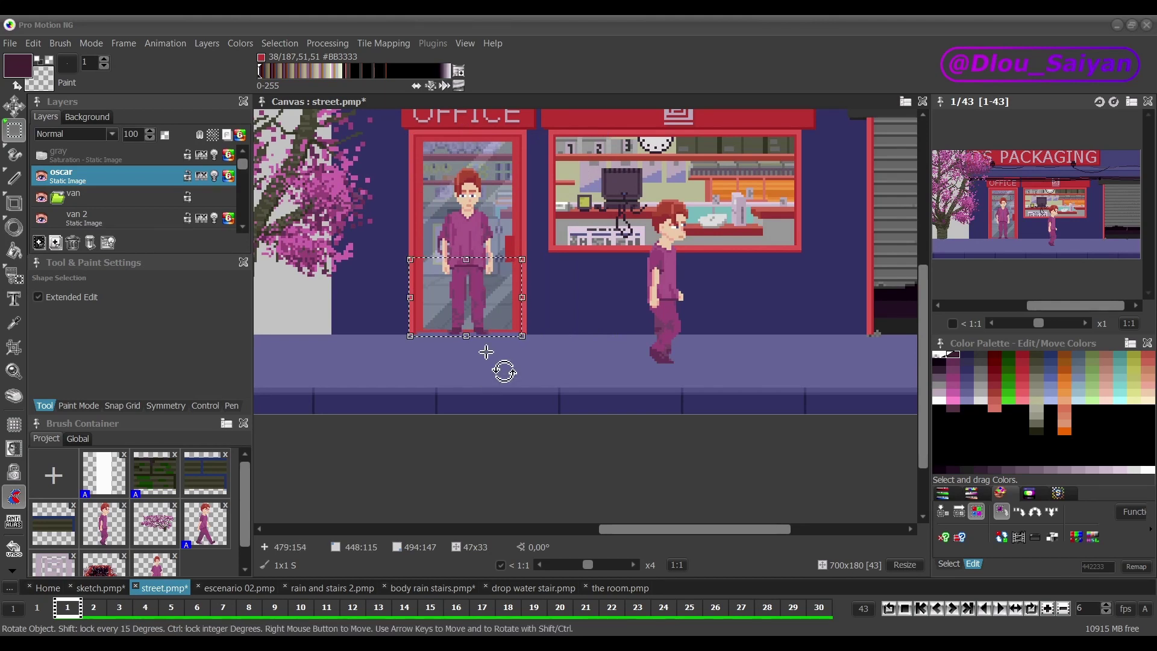
{"action": "key", "text": "Return"}
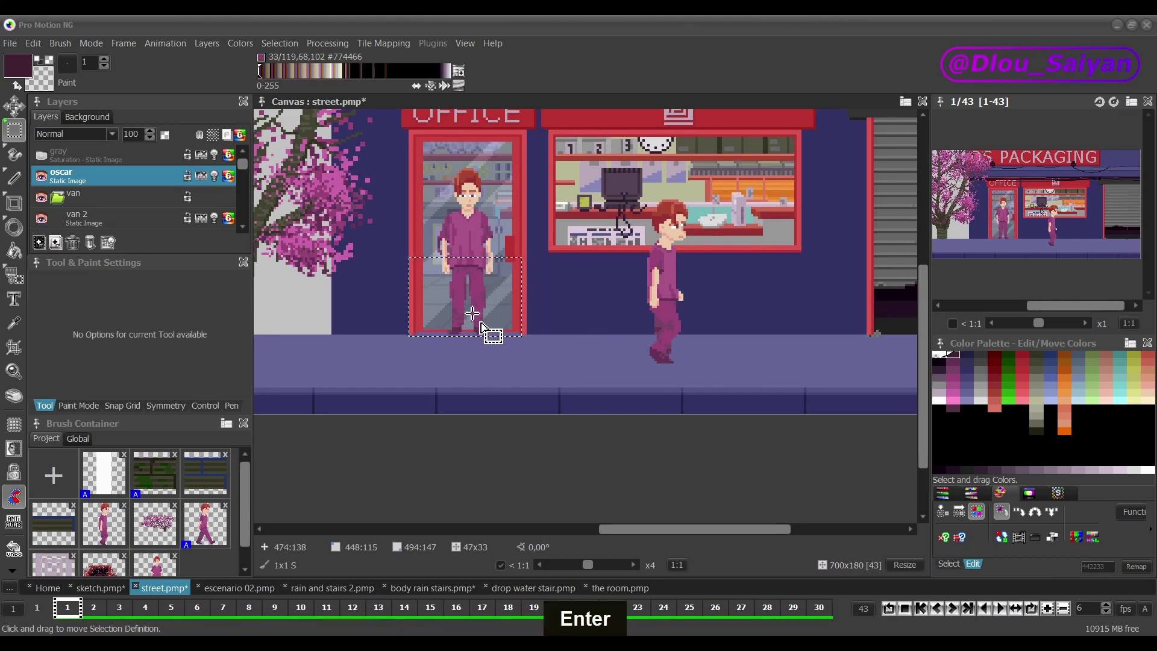
Step: Outline the walking man with the Freeform Select Tool, using its Auto close option
{"action": "key", "text": "m"}
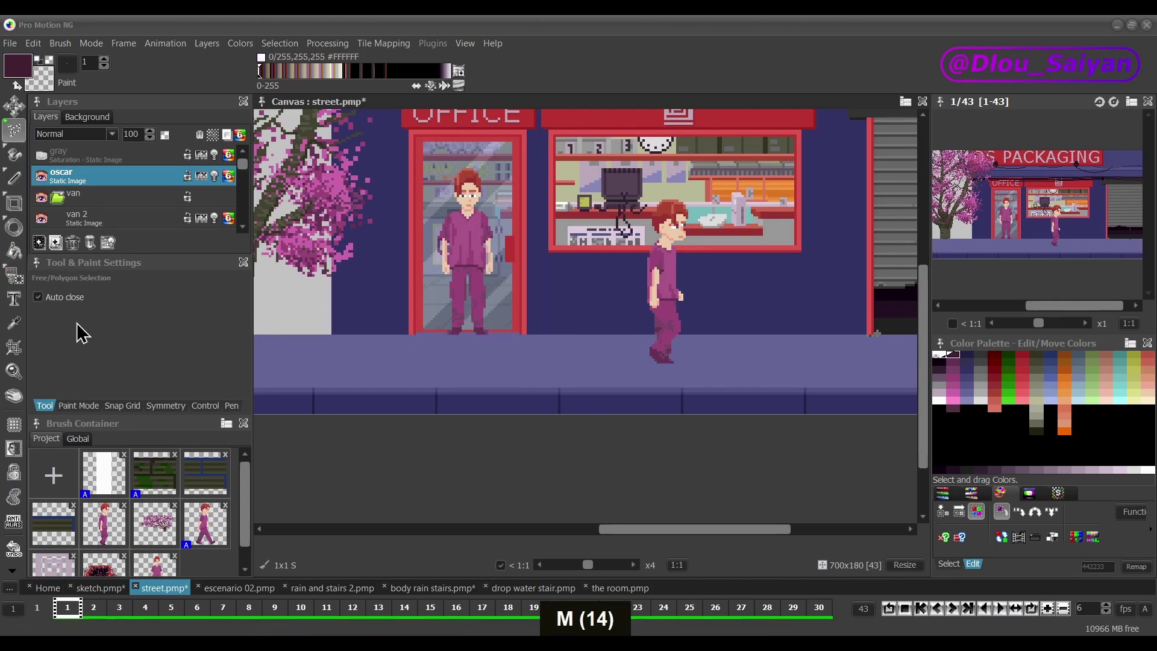
{"action": "left_click", "coordinate": [38, 297]}
{"action": "mouse_move", "coordinate": [687, 182]}
{"action": "left_mouse_down"}
{"action": "mouse_move", "coordinate": [654, 173]}
{"action": "mouse_move", "coordinate": [608, 193]}
{"action": "mouse_move", "coordinate": [557, 247]}
{"action": "mouse_move", "coordinate": [547, 300]}
{"action": "mouse_move", "coordinate": [599, 352]}
{"action": "left_mouse_up"}
{"action": "mouse_move", "coordinate": [688, 372]}
{"action": "left_mouse_down"}
{"action": "mouse_move", "coordinate": [731, 324]}
{"action": "mouse_move", "coordinate": [718, 204]}
{"action": "left_mouse_up"}
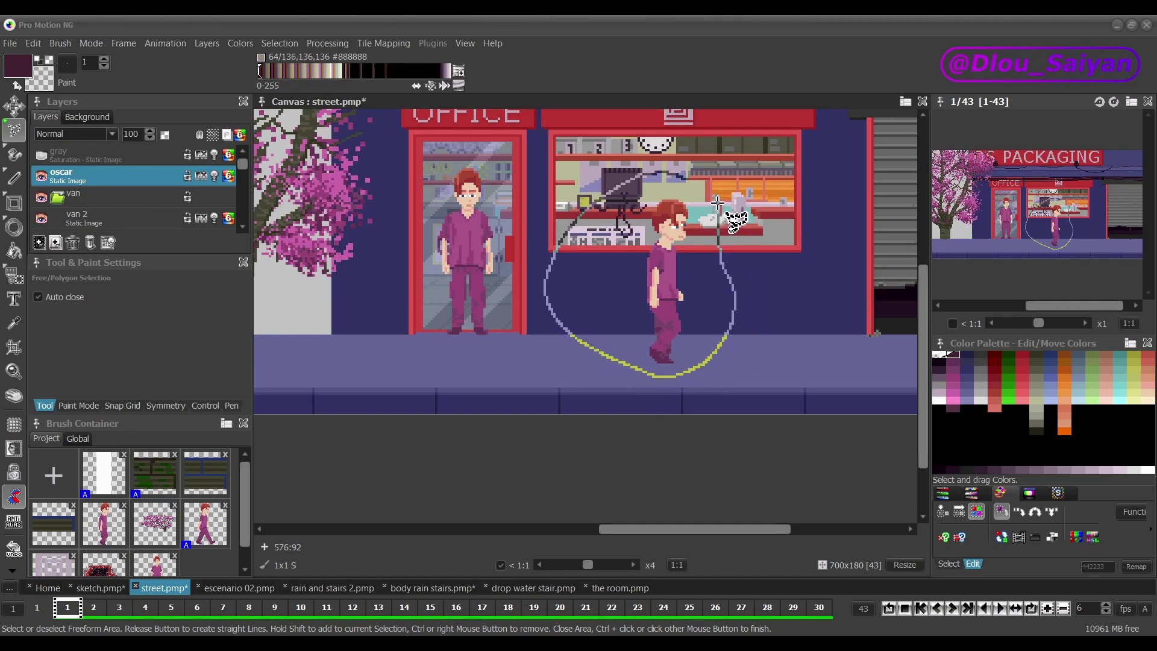
Step: Switch the active selection tool to the Magic Wand Select Tool
{"action": "left_click", "coordinate": [12, 138]}
{"action": "left_click", "coordinate": [12, 138]}
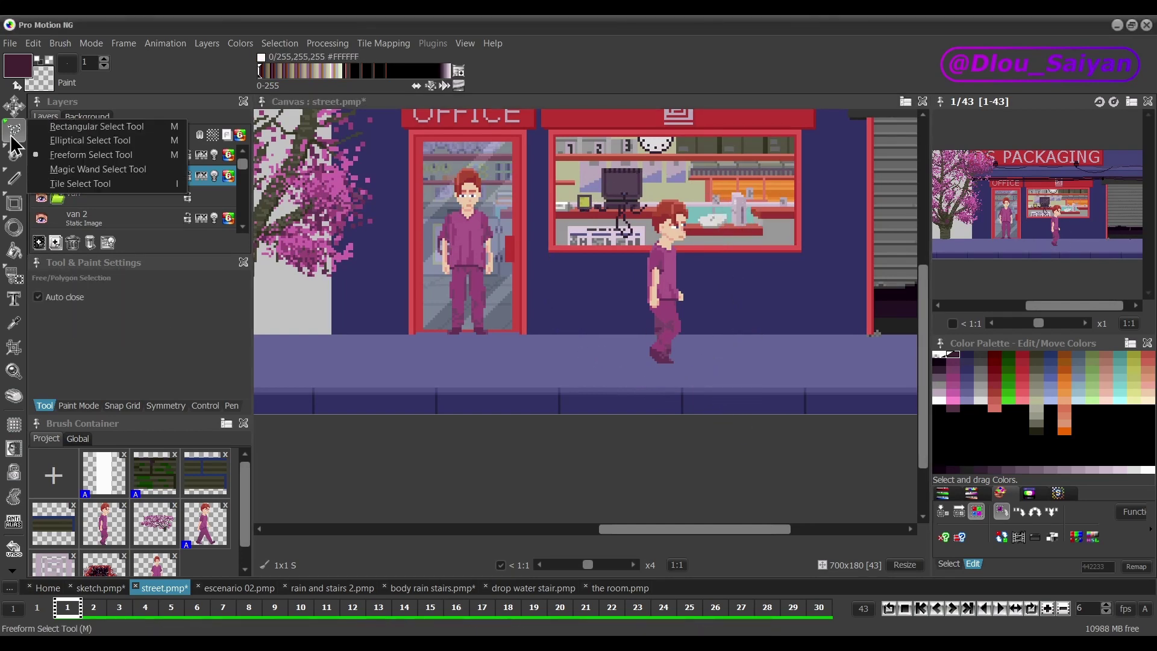
{"action": "left_click", "coordinate": [104, 174]}
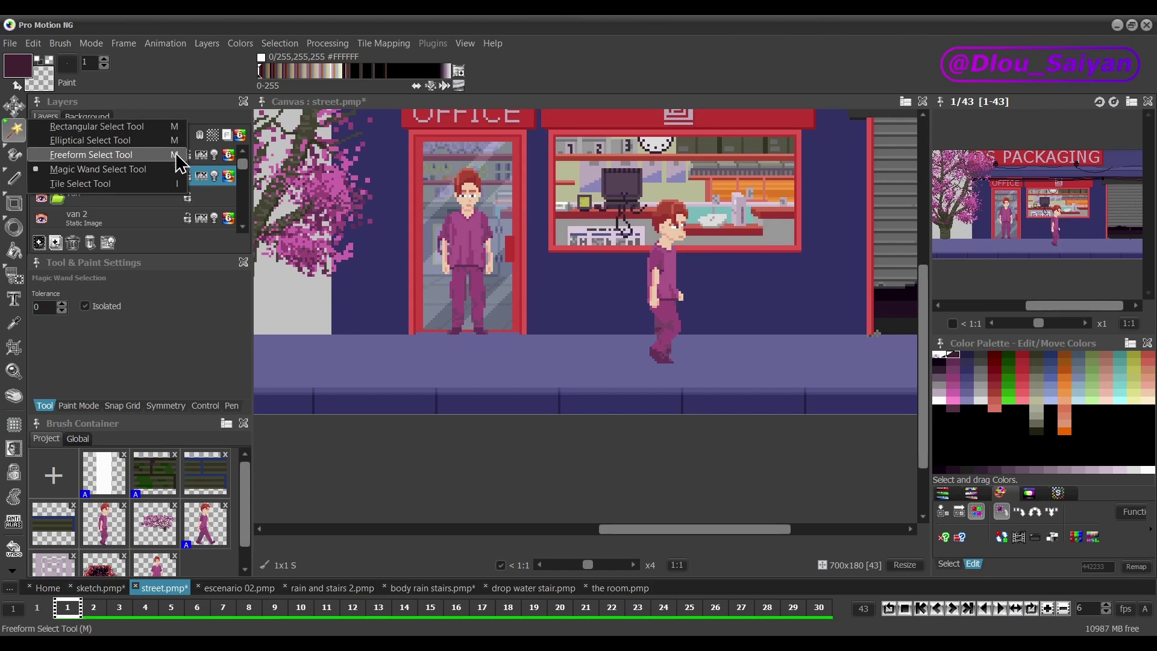
Step: Assign M as the keyboard shortcut of the Magic Wand Selection Tool
{"action": "left_click", "coordinate": [9, 43]}
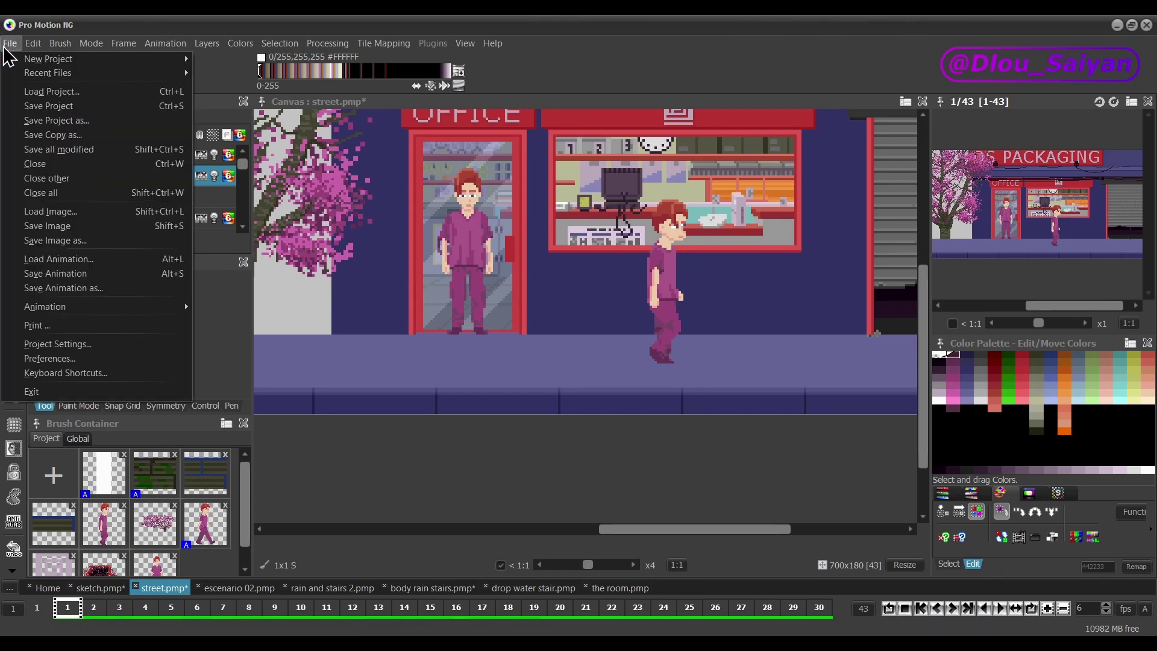
{"action": "left_click", "coordinate": [88, 375]}
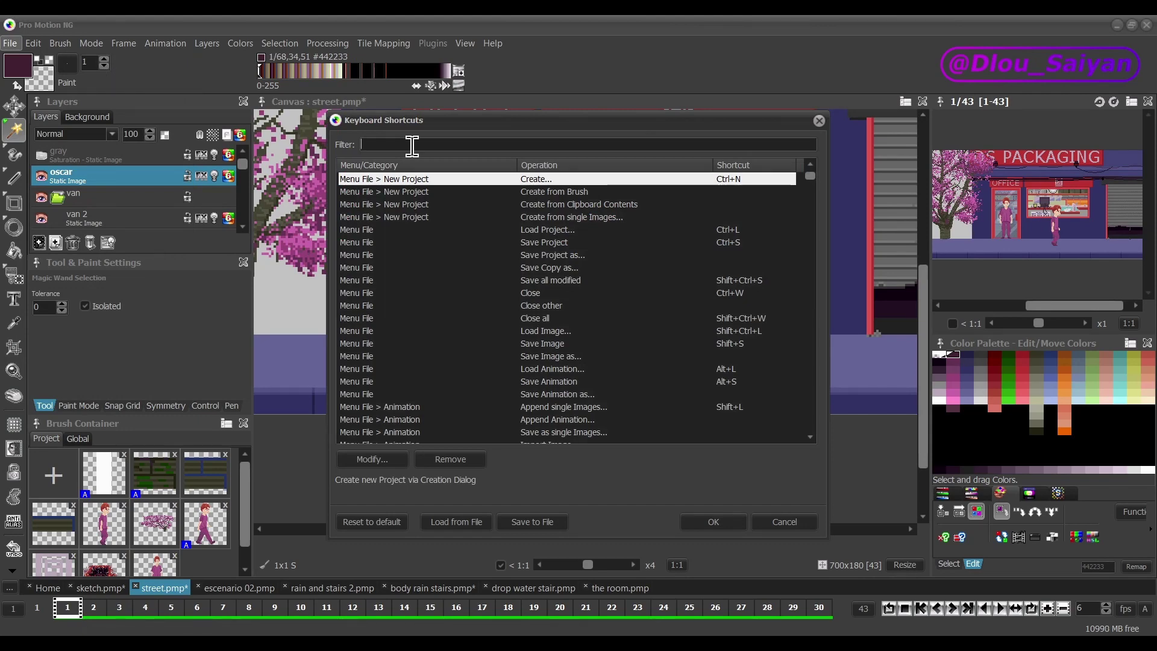
{"action": "type", "text": "magi"}
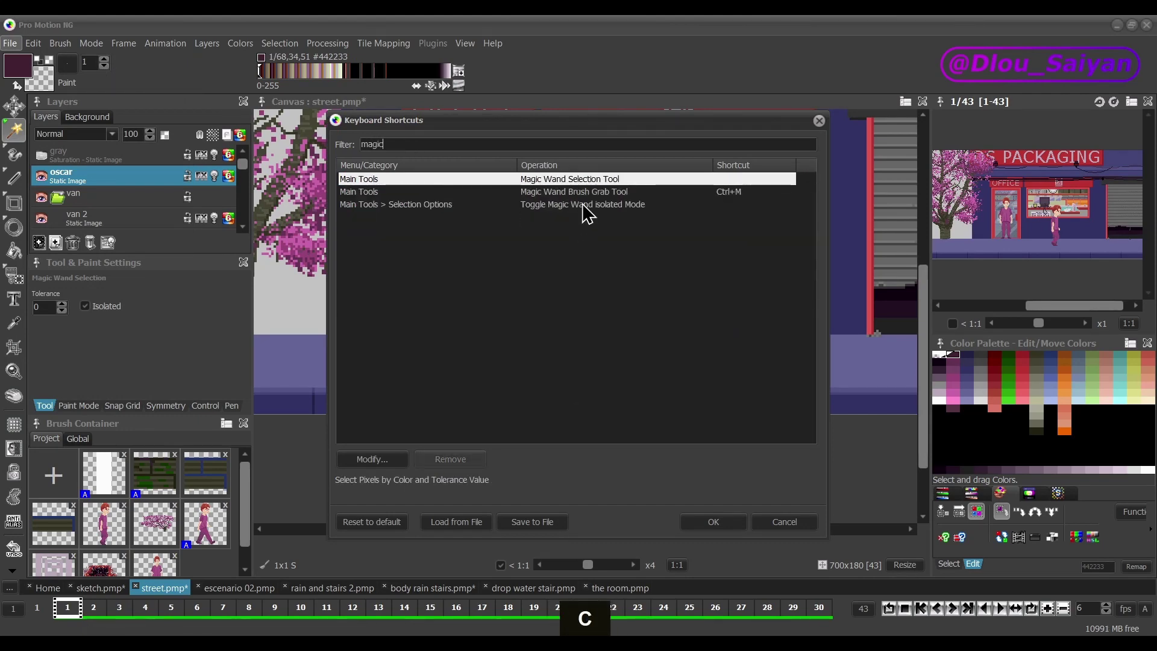
{"action": "type", "text": "c"}
{"action": "double_click", "coordinate": [740, 182]}
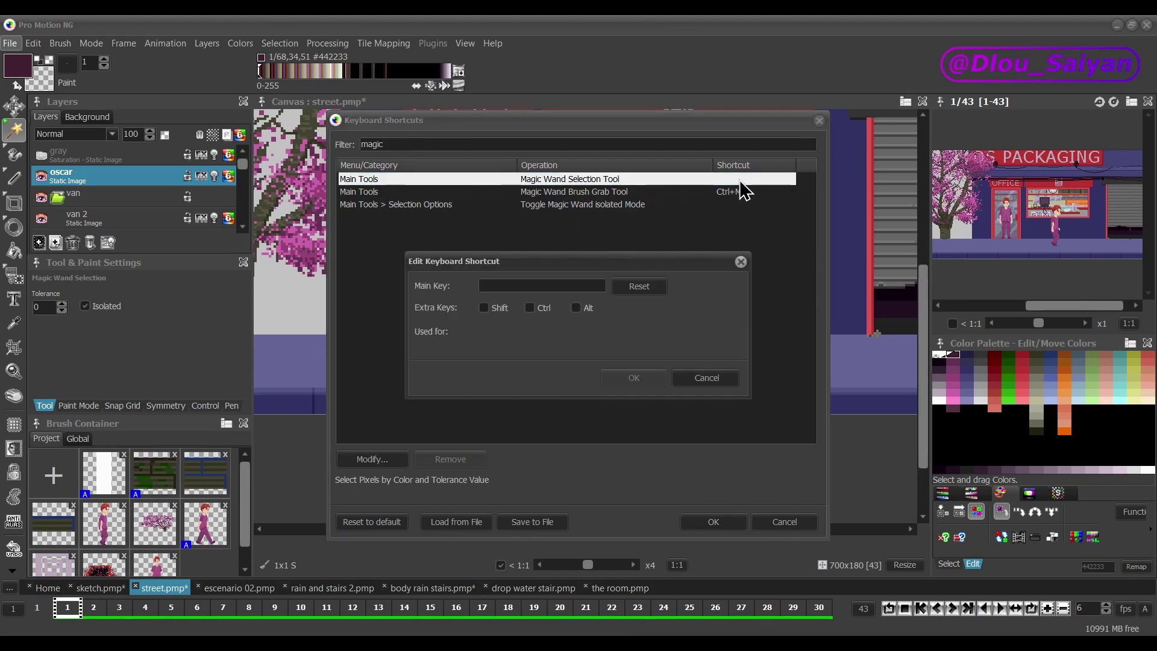
{"action": "key", "text": "m"}
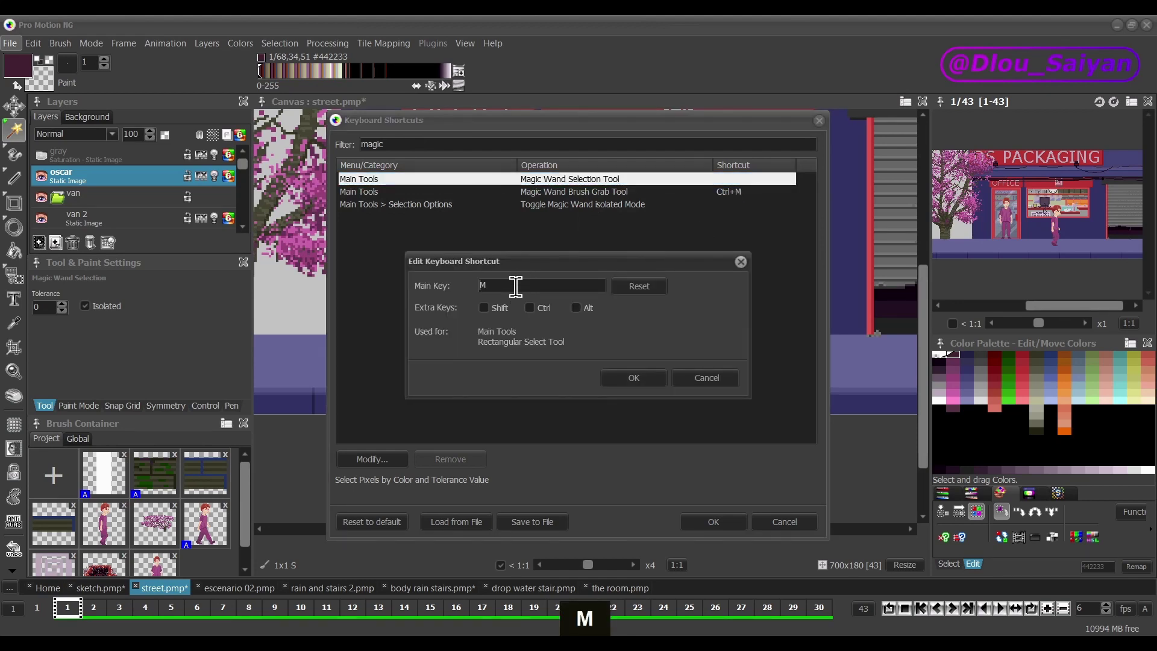
{"action": "left_click", "coordinate": [634, 378]}
{"action": "left_click", "coordinate": [717, 522]}
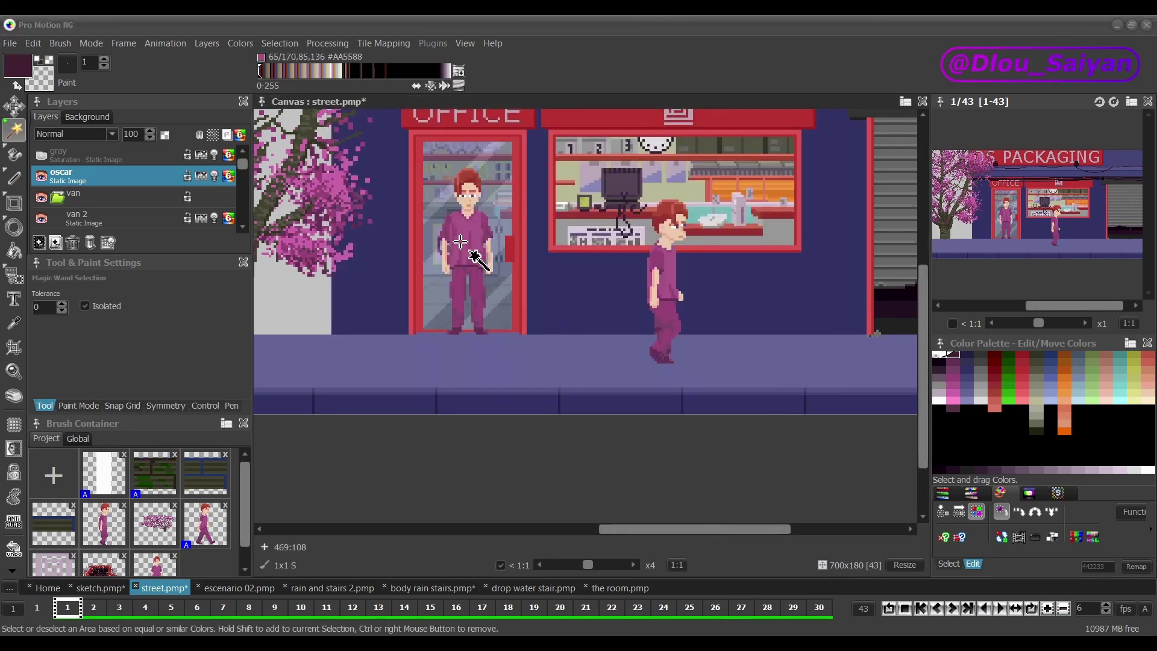
Step: Test the new shortcut by cycling through the selection tools back to the Magic Wand
{"action": "key", "text": "m"}
{"action": "key", "text": "m"}
{"action": "key", "text": "m"}
{"action": "key", "text": "m"}
{"action": "key", "text": "m"}
{"action": "key", "text": "m"}
{"action": "key", "text": "m"}
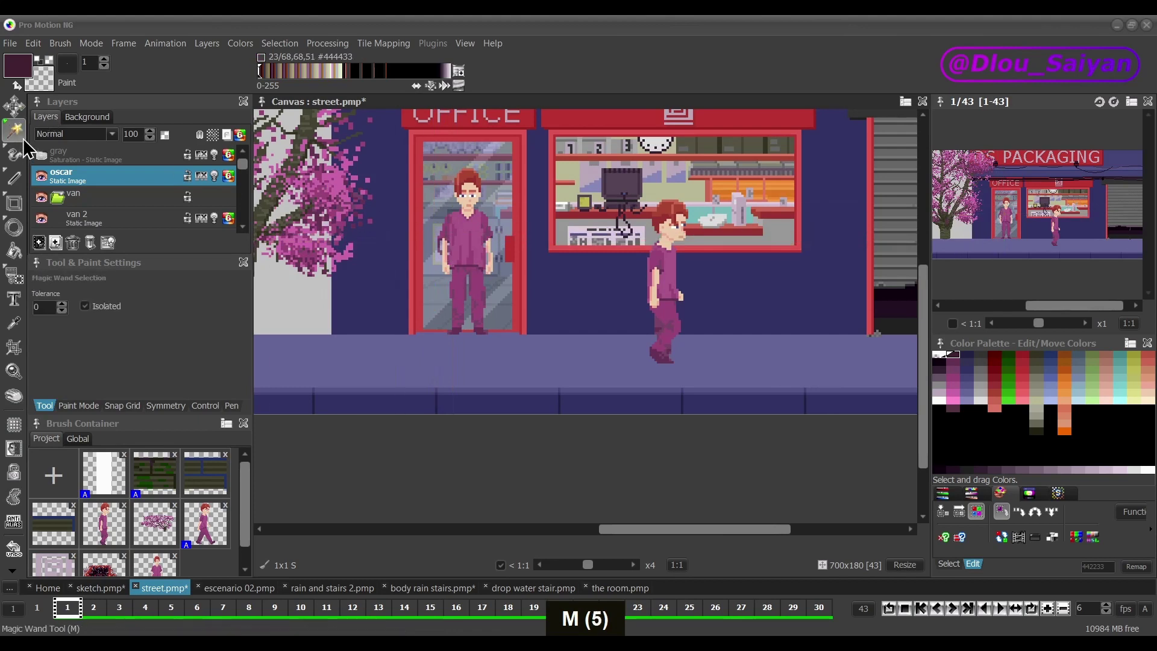
{"action": "key", "text": "m"}
{"action": "key", "text": "m"}
{"action": "key", "text": "m"}
{"action": "key", "text": "m"}
{"action": "key", "text": "m"}
{"action": "key", "text": "m"}
{"action": "key", "text": "m"}
{"action": "key", "text": "m"}
{"action": "key", "text": "m"}
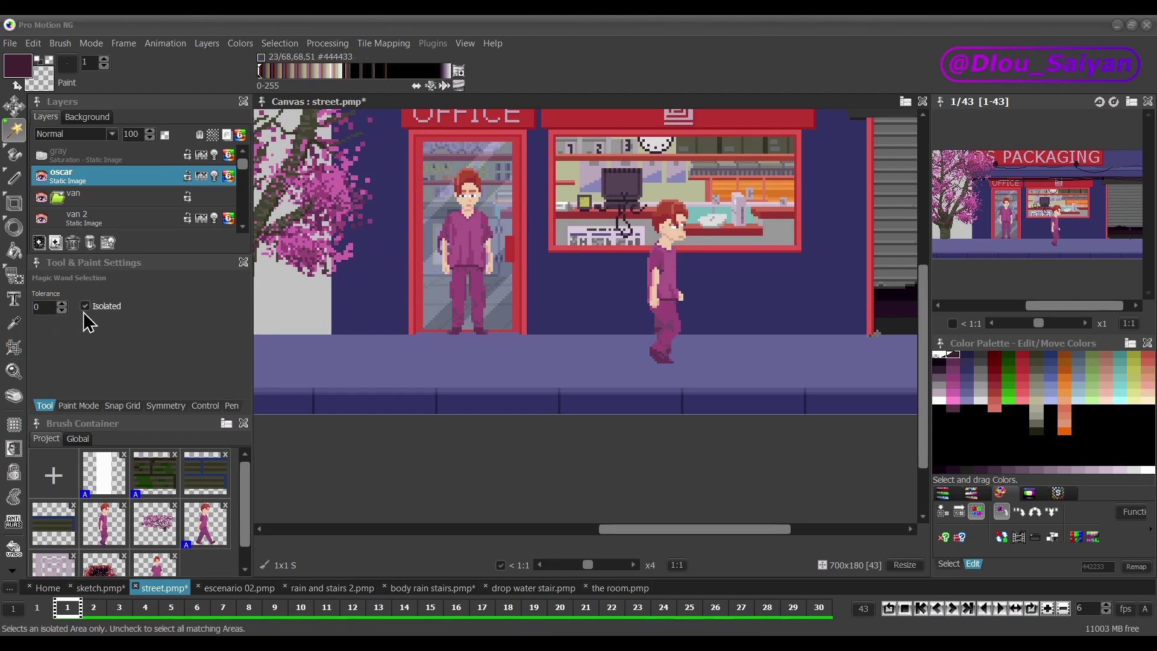
Step: Select the walking man's shirt and whole scrubs with the Magic Wand, adjusting its tolerance, and clear the selection
{"action": "left_click", "coordinate": [42, 308]}
{"action": "scroll", "coordinate": [671, 308], "scroll_direction": "up", "scroll_amount": 4}
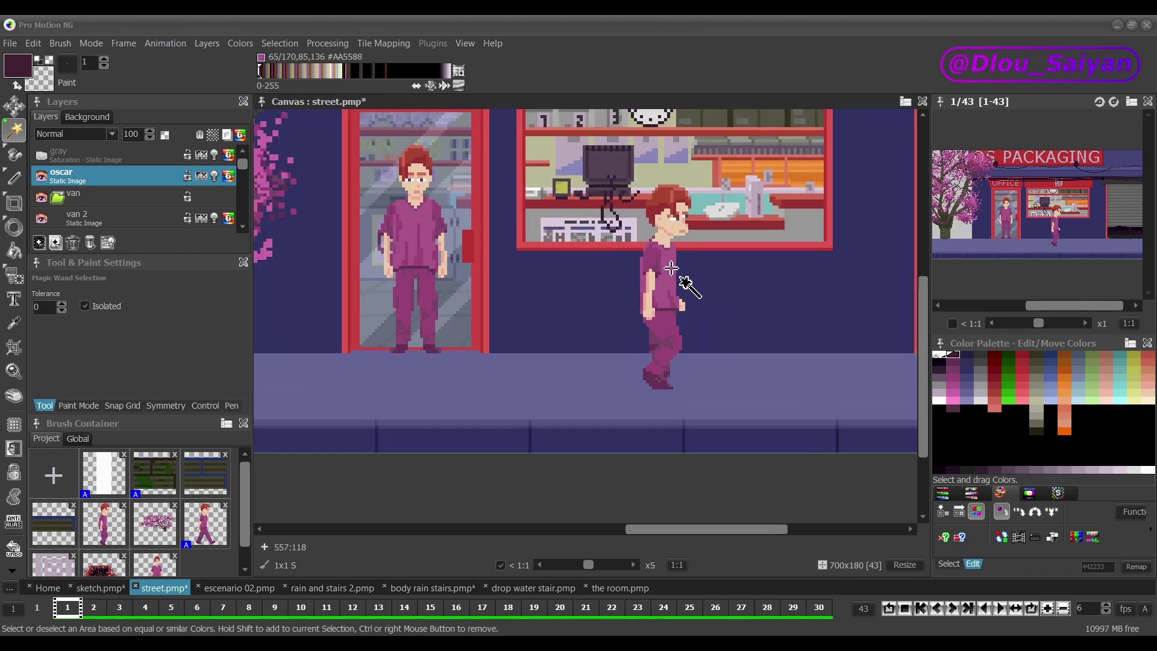
{"action": "left_click", "coordinate": [655, 305]}
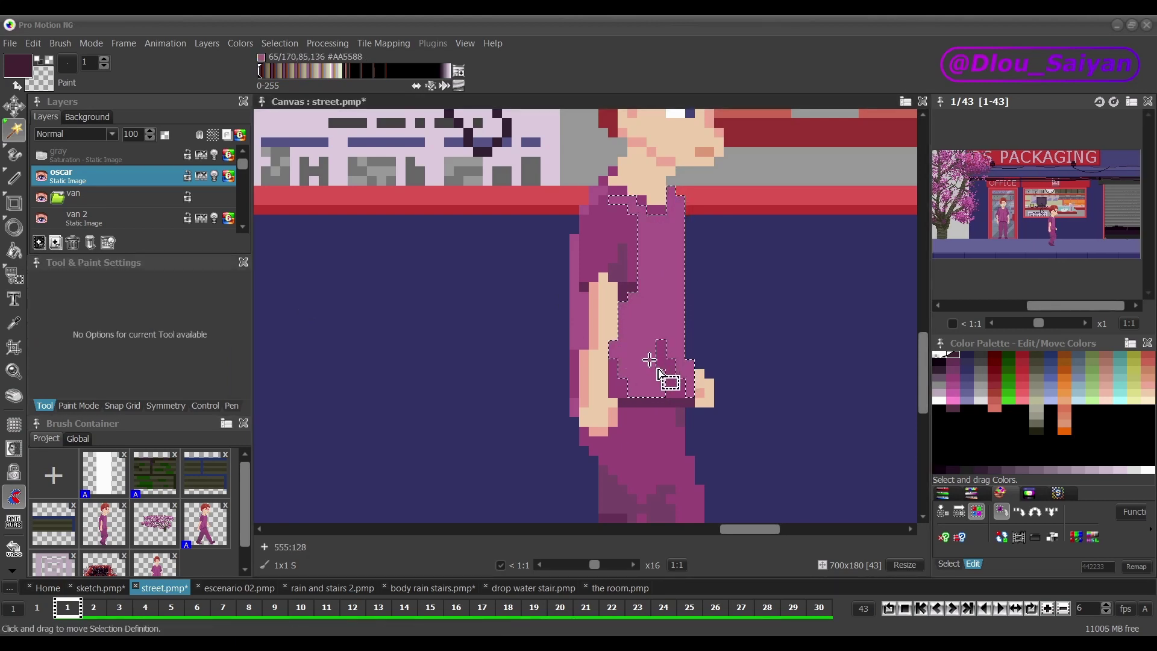
{"action": "left_click", "coordinate": [673, 381]}
{"action": "scroll", "coordinate": [672, 382], "scroll_direction": "down", "scroll_amount": 1}
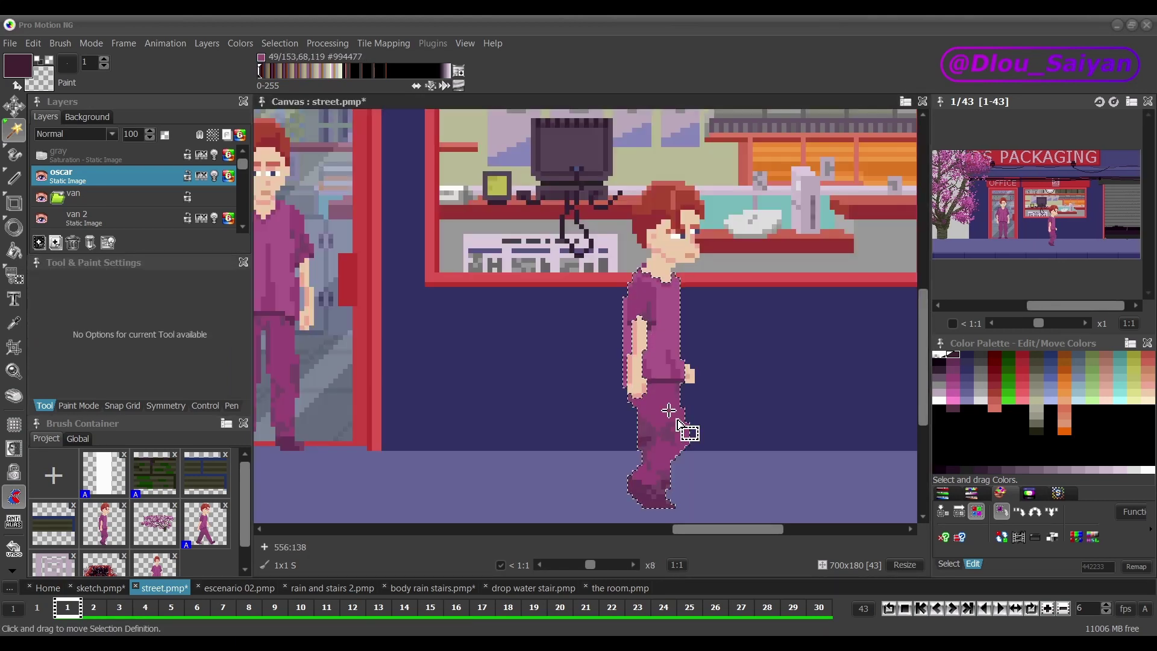
{"action": "scroll", "coordinate": [674, 414], "scroll_direction": "up", "scroll_amount": 1}
{"action": "scroll", "coordinate": [672, 444], "scroll_direction": "down", "scroll_amount": 1}
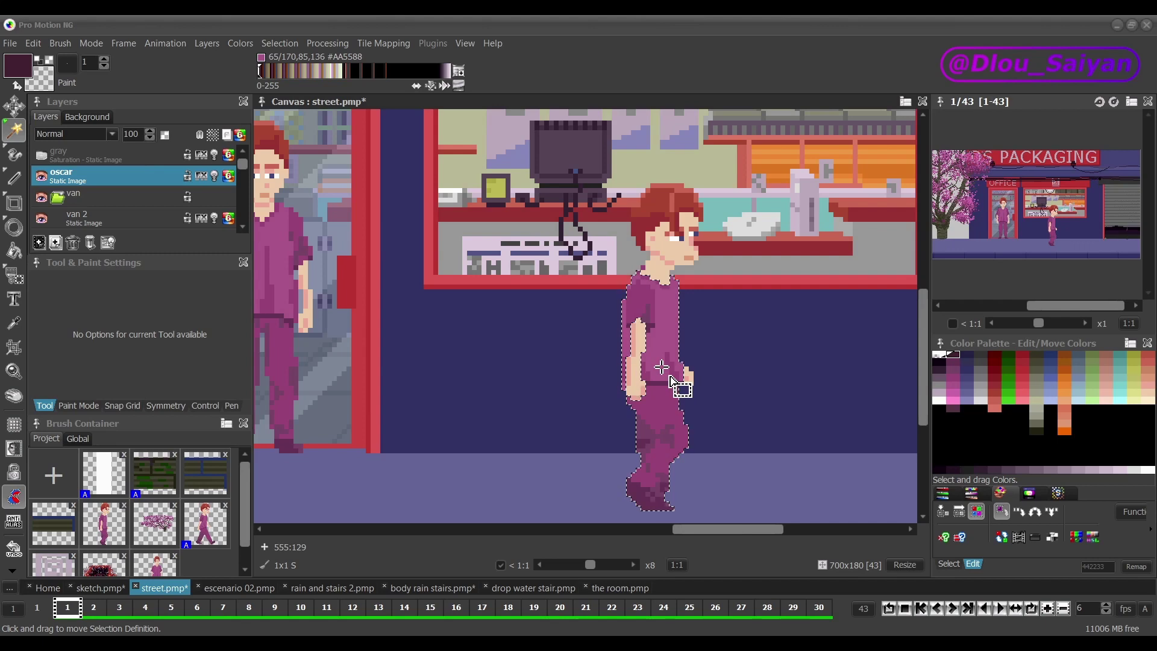
{"action": "key", "text": "ctrl+d"}
Step: Turn off Isolated for the Magic Wand, and select all pixels matching the skin colour and the light shirt colour
{"action": "left_click", "coordinate": [87, 307]}
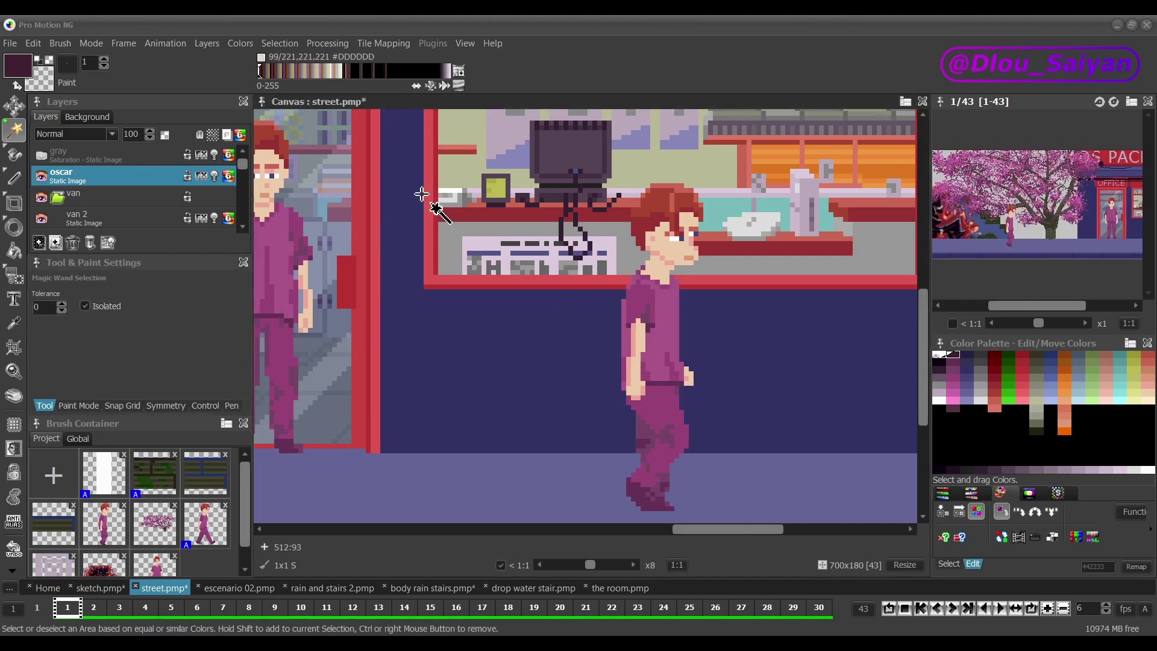
{"action": "left_click", "coordinate": [84, 308]}
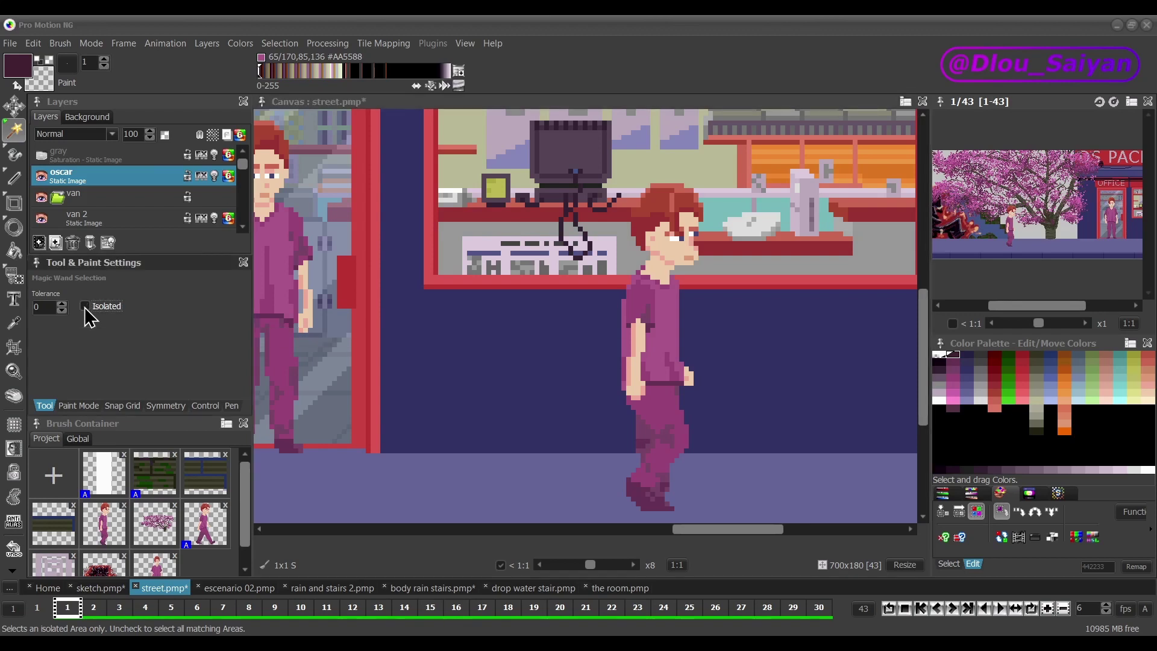
{"action": "left_click", "coordinate": [669, 284]}
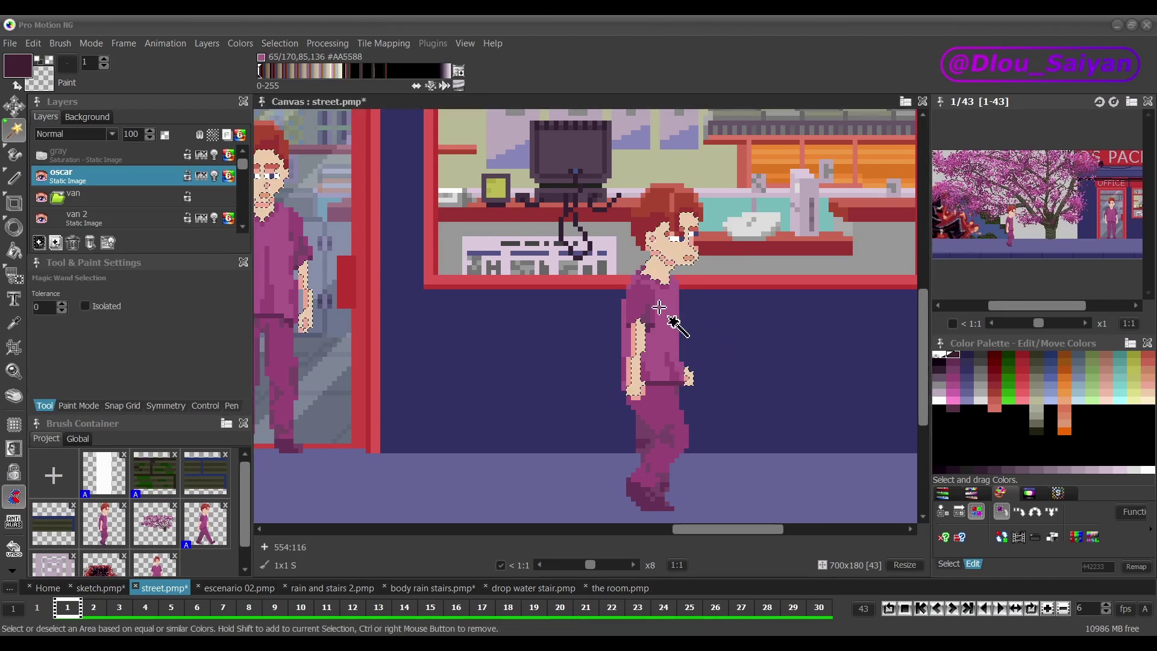
{"action": "scroll", "coordinate": [668, 284], "scroll_direction": "up", "scroll_amount": 2}
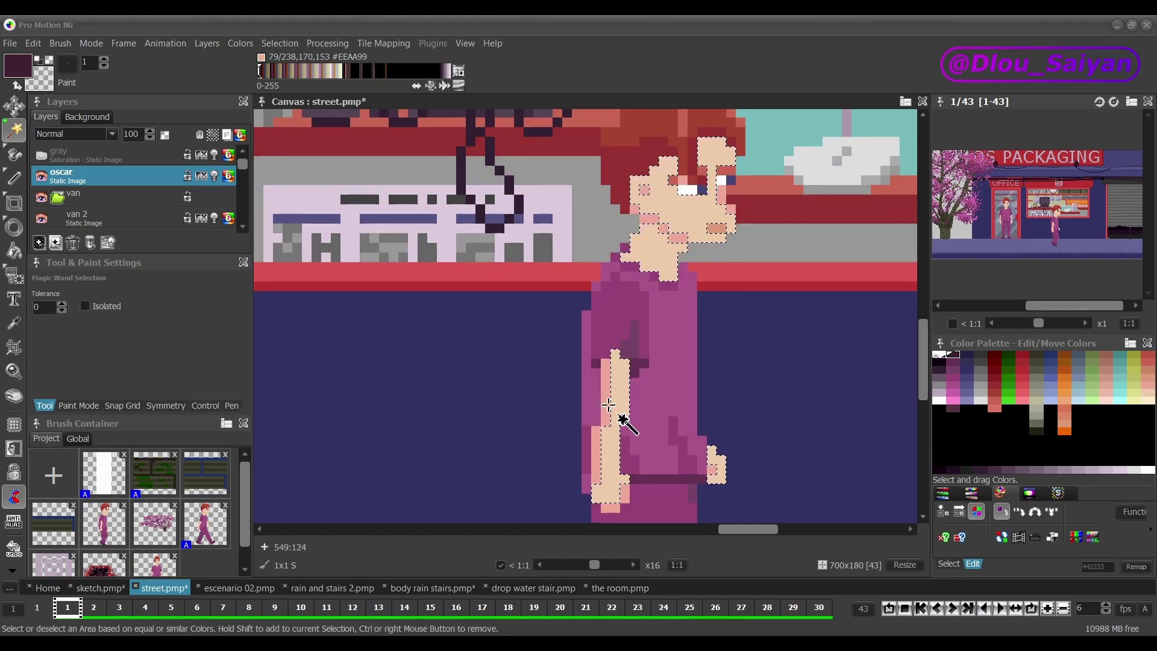
{"action": "left_click", "coordinate": [633, 416]}
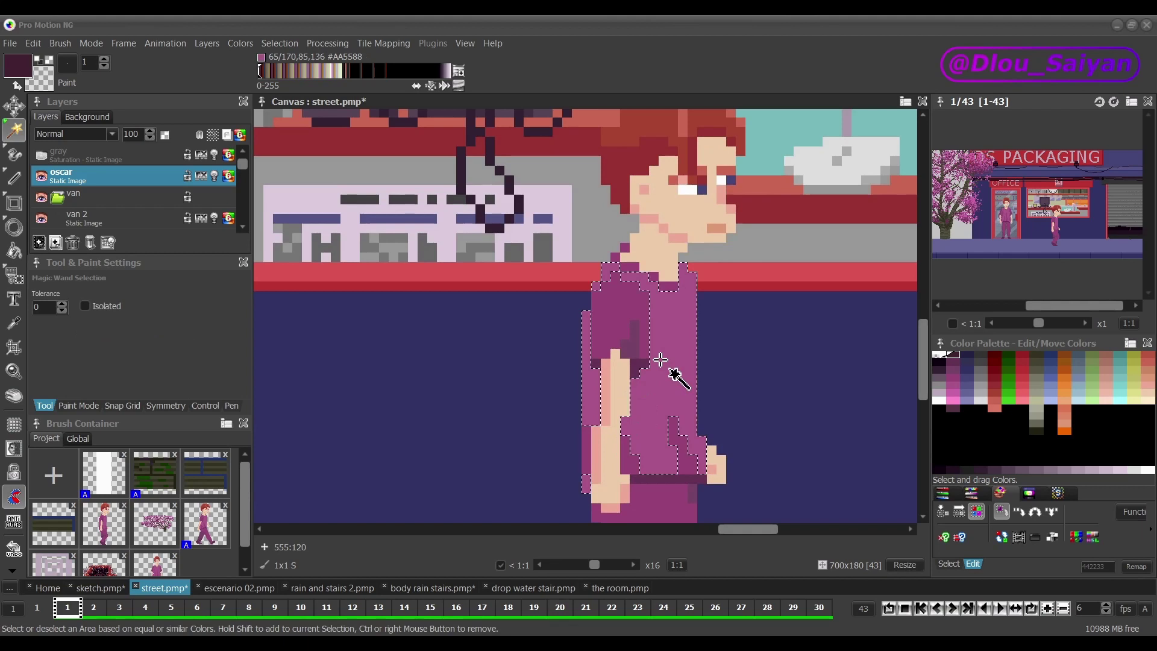
Step: With Isolated turned on, select the walking man's face skin and light shirt area using the Magic Wand
{"action": "left_click", "coordinate": [718, 236]}
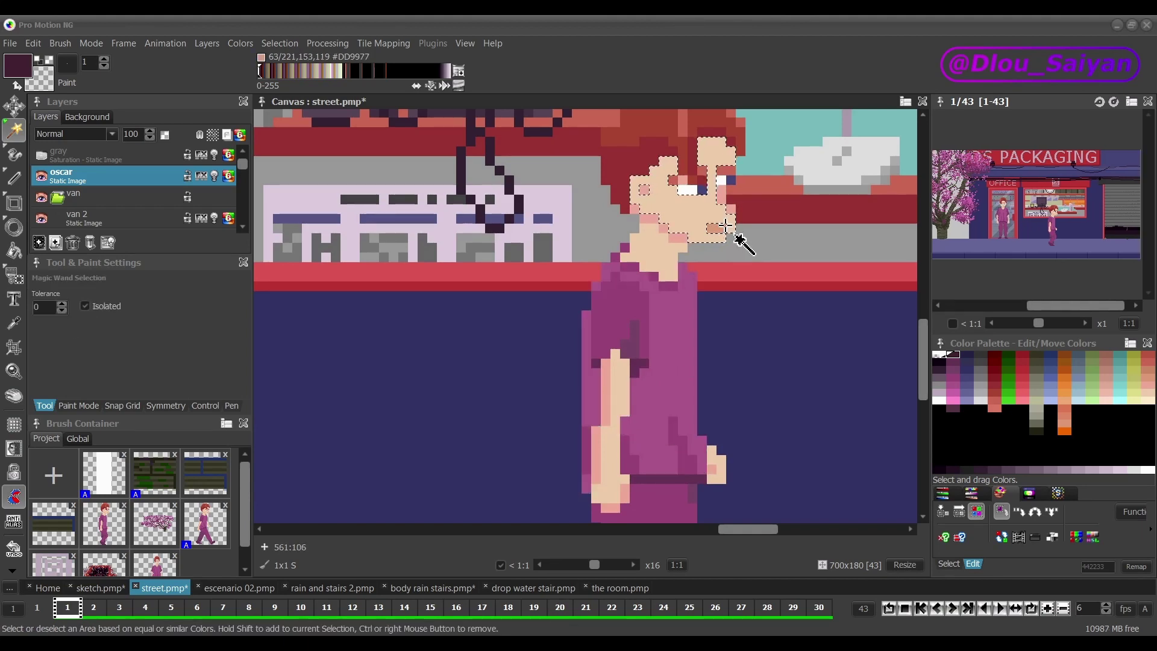
{"action": "left_click", "coordinate": [623, 384]}
{"action": "scroll", "coordinate": [624, 384], "scroll_direction": "down", "scroll_amount": 1}
Step: Add the darker shirt areas to the Magic Wand selection and subtract the light shirt front from it
{"action": "key", "text": "shift"}
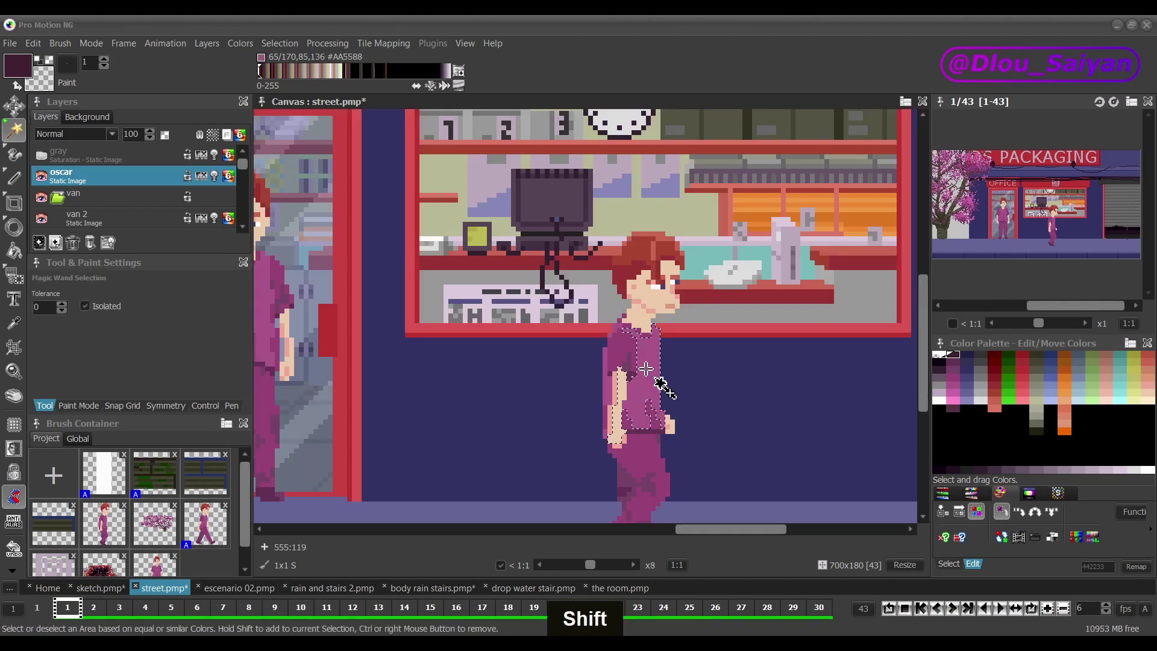
{"action": "left_click", "coordinate": [622, 402], "text": "shift"}
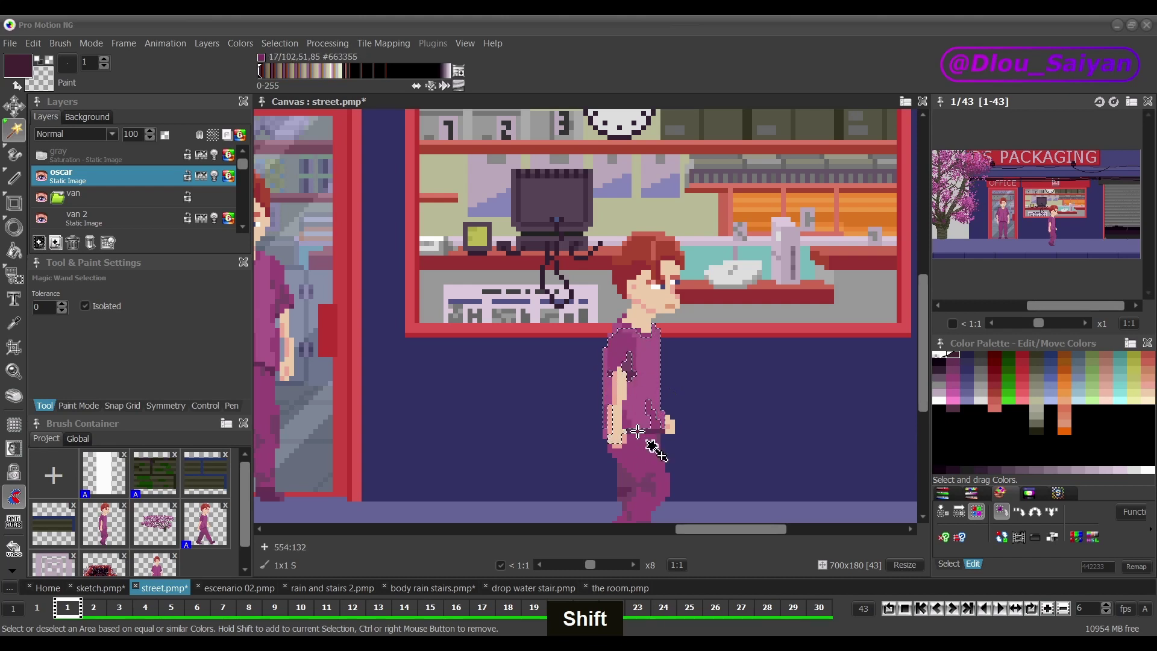
{"action": "left_click", "coordinate": [640, 427], "text": "shift"}
{"action": "key", "text": "ctrl"}
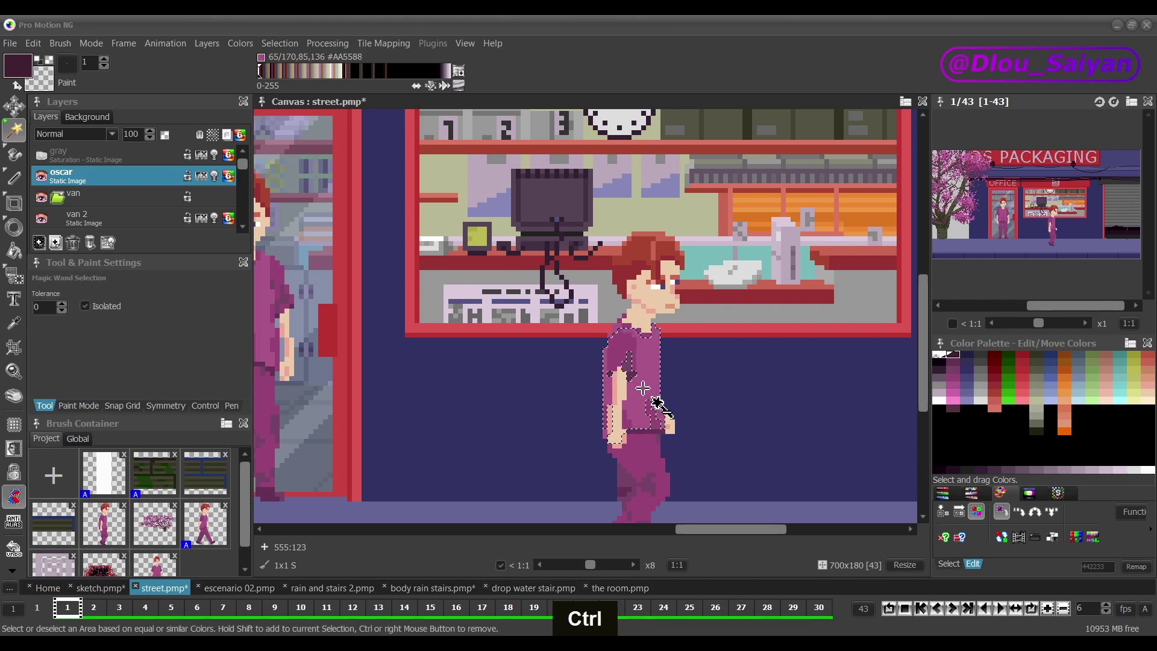
{"action": "left_click", "coordinate": [643, 387], "text": "ctrl"}
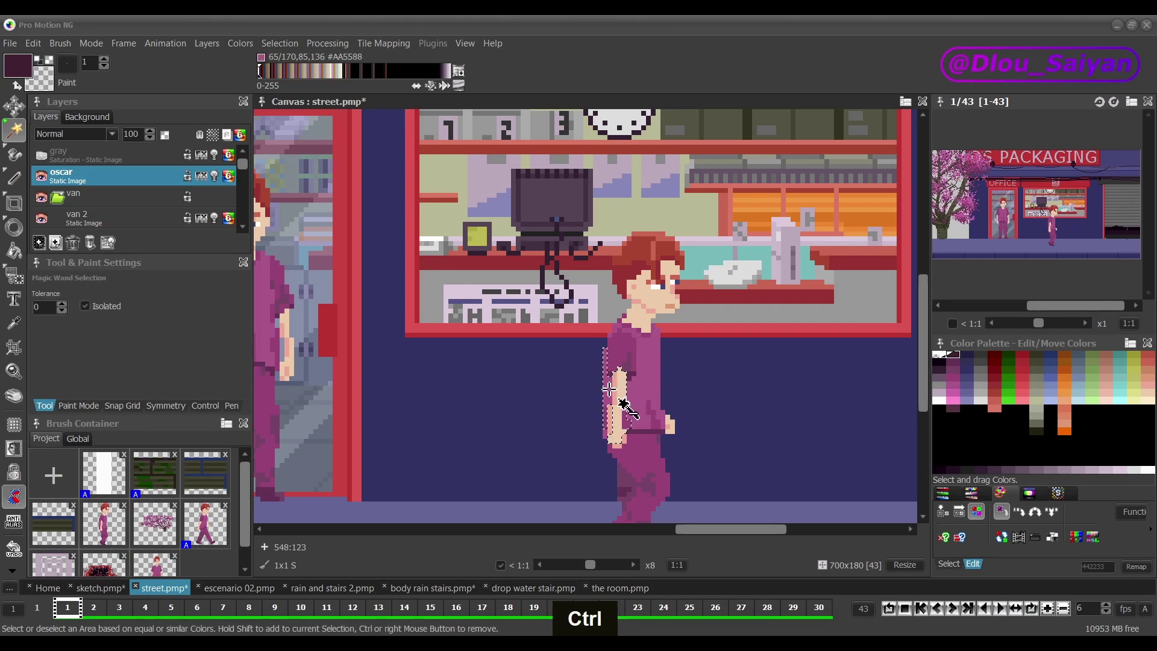
Step: Load the pixels of the oscar layer as the selection
{"action": "scroll", "coordinate": [625, 441], "scroll_direction": "down", "scroll_amount": 5}
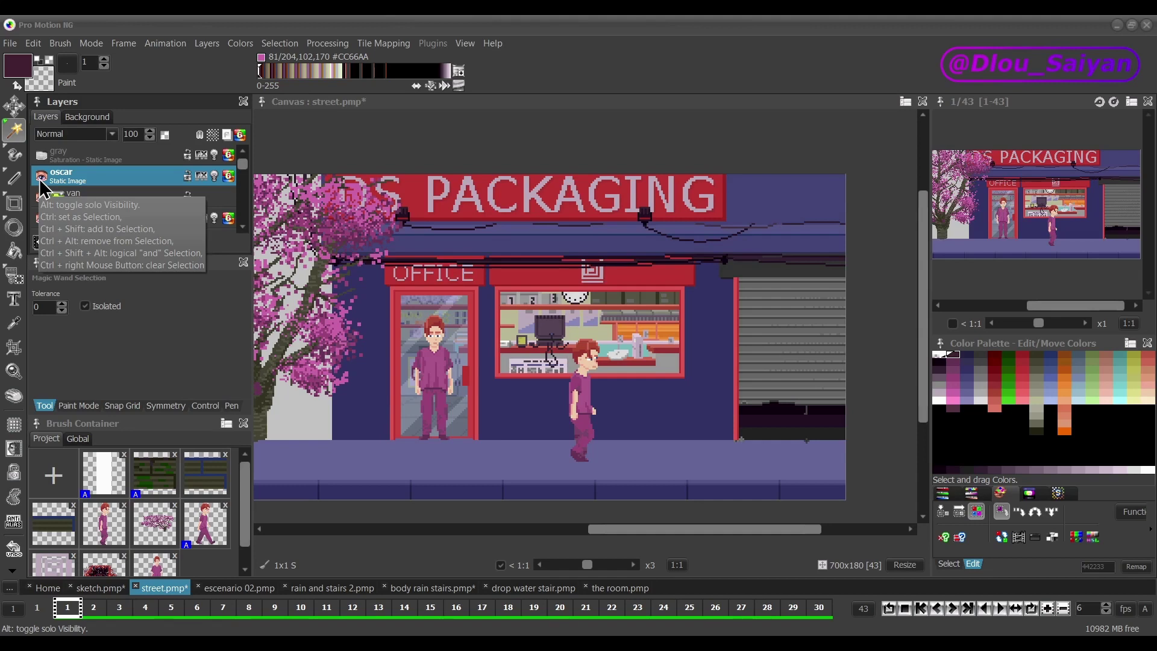
{"action": "key", "text": "ctrl"}
{"action": "left_click", "coordinate": [40, 180], "text": "ctrl"}
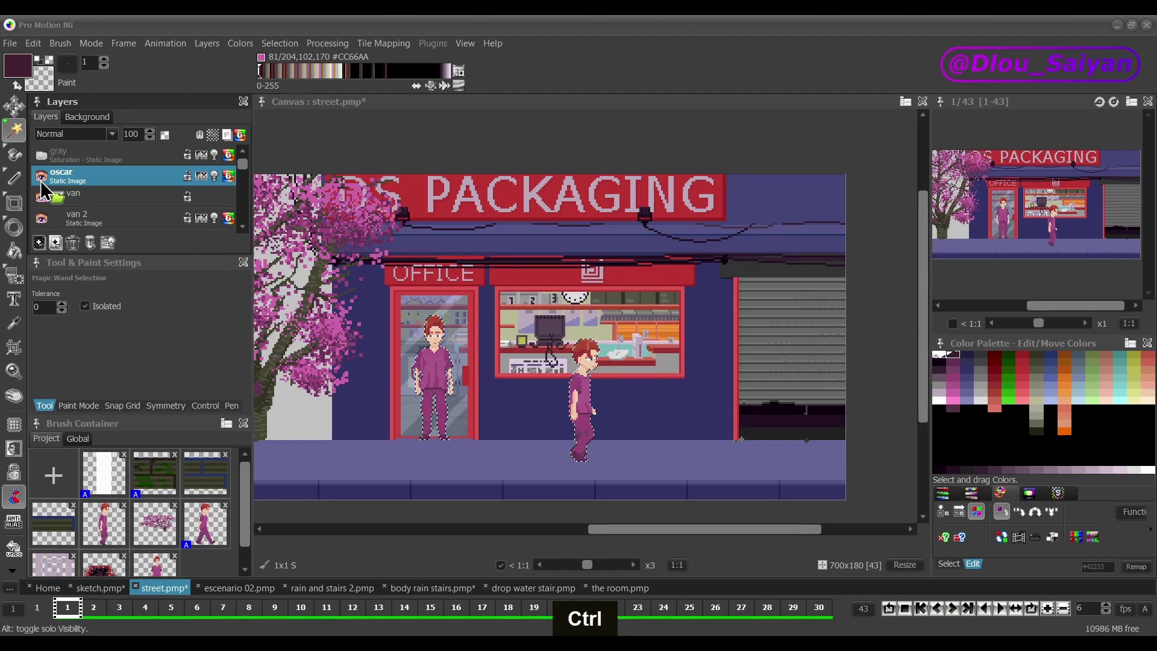
{"action": "left_click_drag", "start_coordinate": [653, 534], "coordinate": [452, 522]}
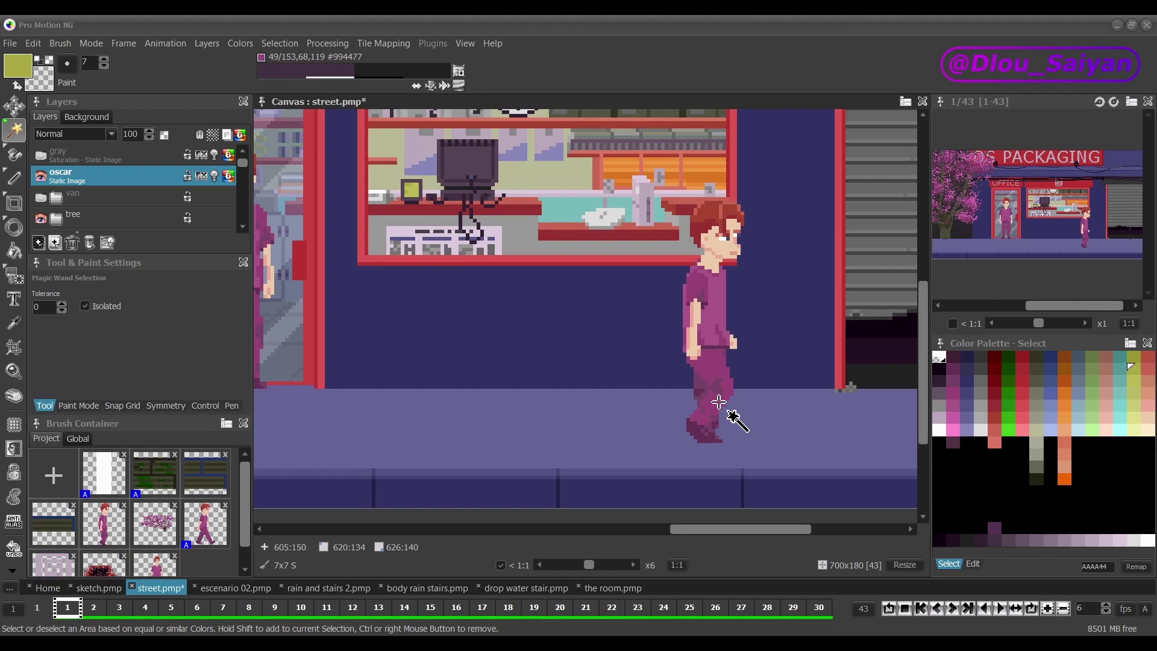
Step: Select the walking man's shirt with the Magic Wand, try painting inside the selection with Continuous Drawing, and undo it
{"action": "left_click", "coordinate": [708, 313], "text": "shift"}
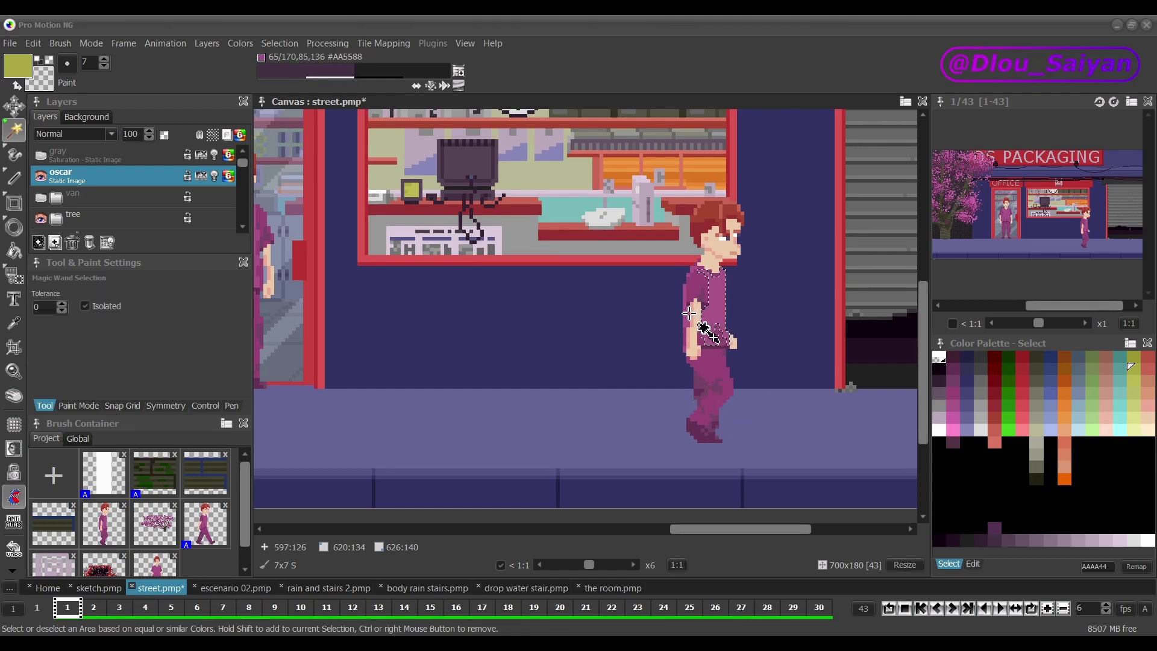
{"action": "key", "text": "d"}
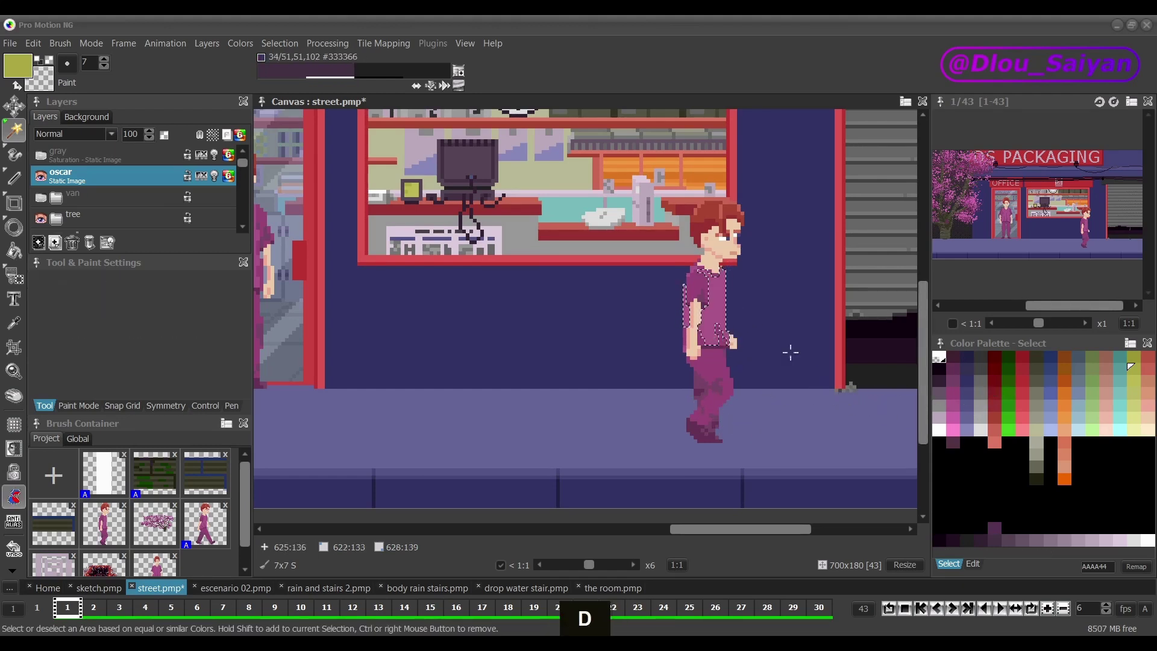
{"action": "left_click", "coordinate": [725, 311]}
{"action": "mouse_move", "coordinate": [717, 277]}
{"action": "left_mouse_down"}
{"action": "mouse_move", "coordinate": [699, 319]}
{"action": "mouse_move", "coordinate": [714, 284]}
{"action": "mouse_move", "coordinate": [717, 335]}
{"action": "left_mouse_up"}
{"action": "key", "text": "ctrl+z"}
Step: Select the walking man with a rectangle of about 56 × 83 pixels and move him towards the office door
{"action": "key", "text": "s"}
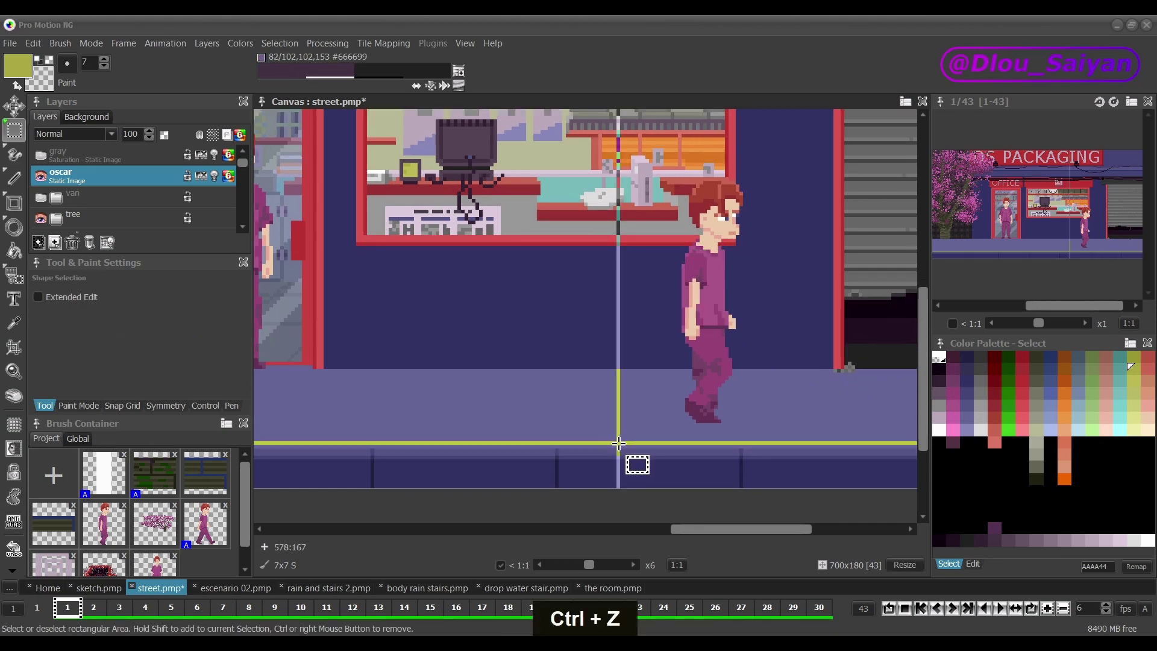
{"action": "mouse_move", "coordinate": [602, 440]}
{"action": "left_mouse_down"}
{"action": "mouse_move", "coordinate": [703, 361]}
{"action": "mouse_move", "coordinate": [804, 141]}
{"action": "left_mouse_up"}
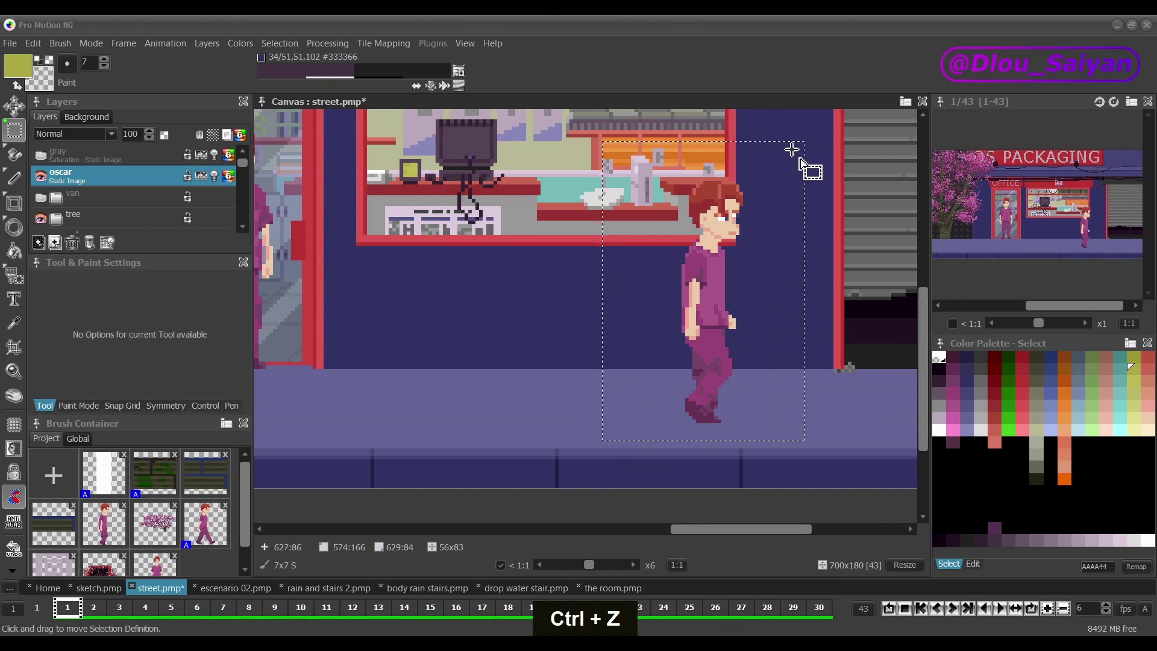
{"action": "left_click", "coordinate": [17, 111]}
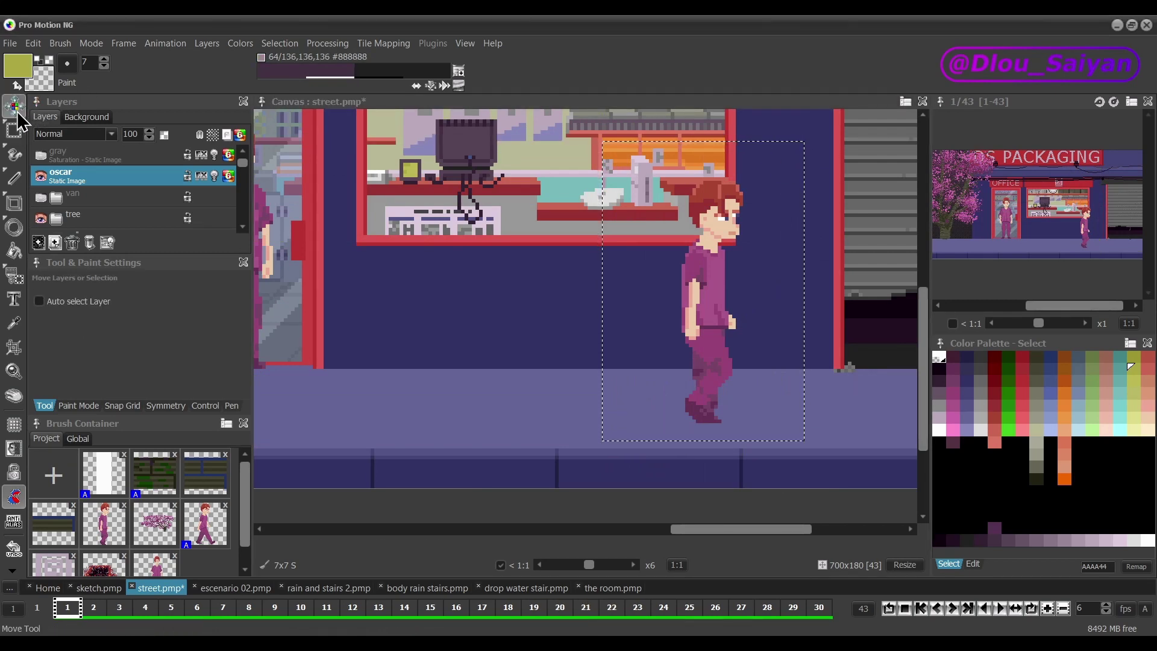
{"action": "left_click", "coordinate": [20, 136]}
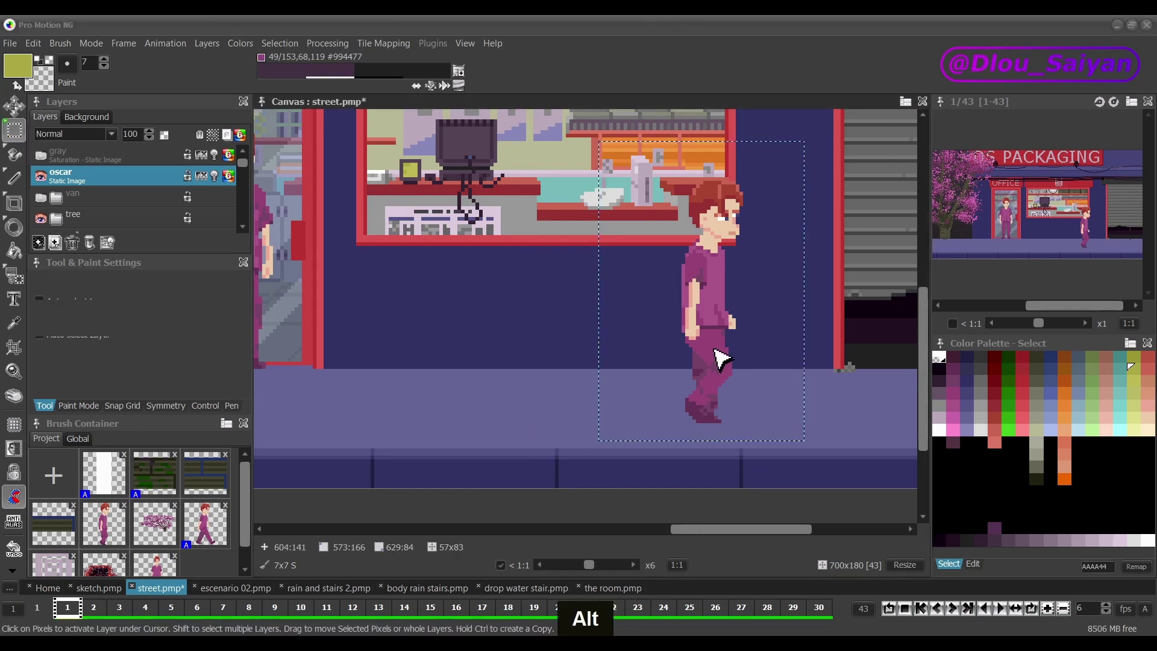
{"action": "left_click_drag", "start_coordinate": [716, 350], "coordinate": [681, 352]}
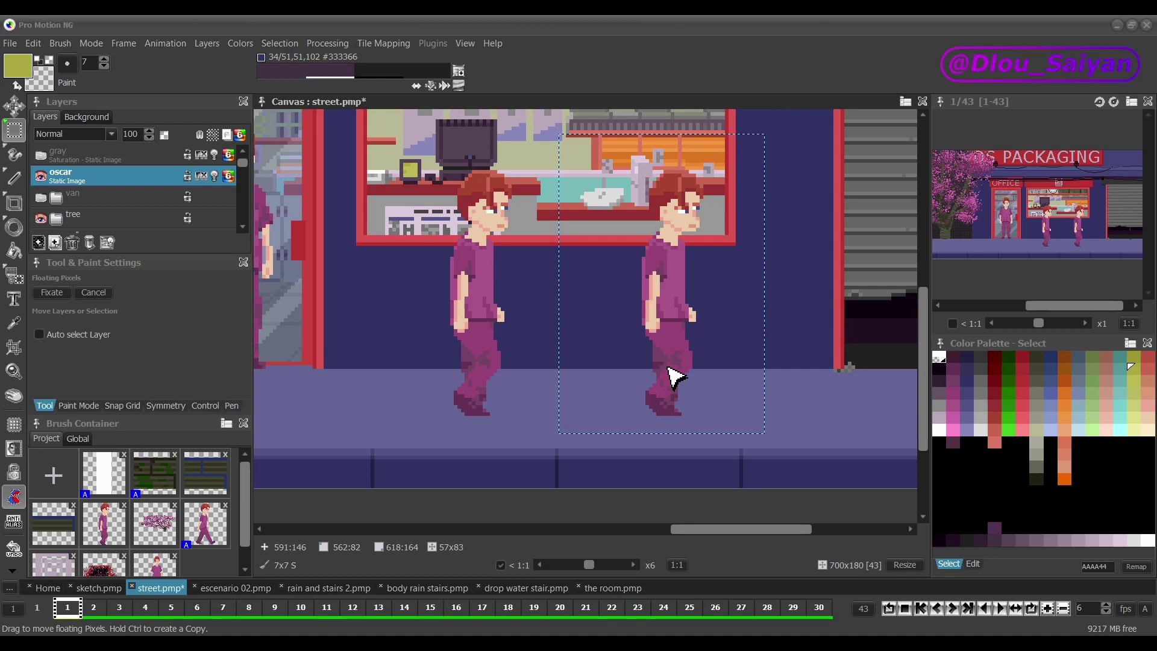
Step: Duplicate the selected man by copy and paste, place the copy beside the rolling shutter, and clear the selection
{"action": "key", "text": "ctrl+c"}
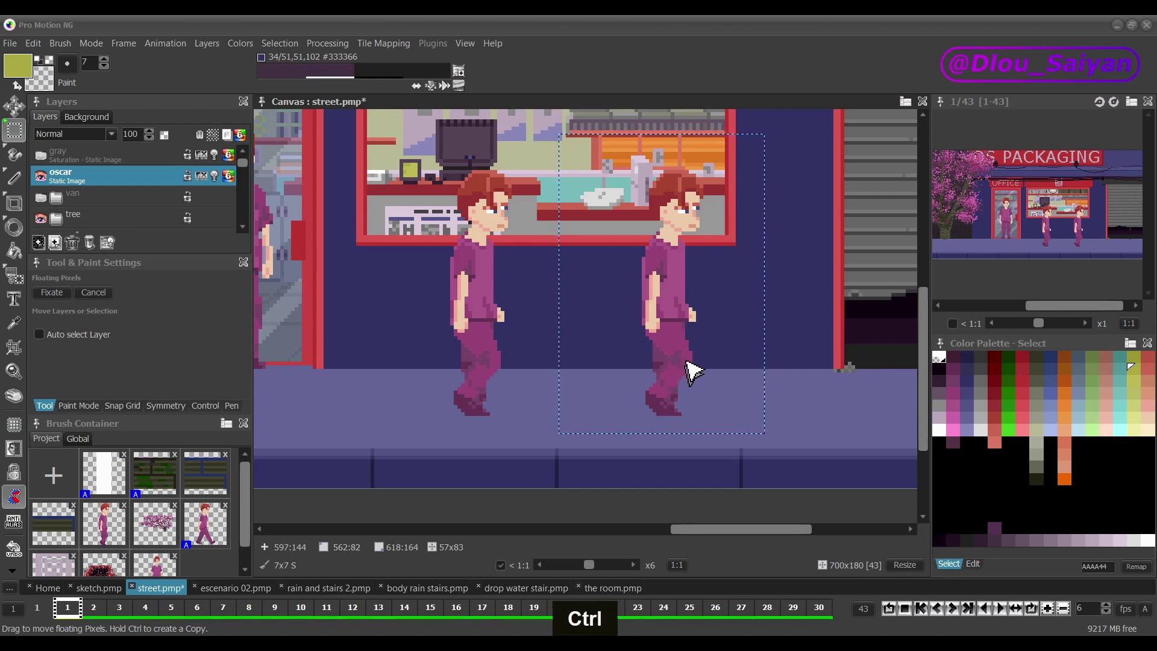
{"action": "key", "text": "ctrl+v"}
{"action": "left_click_drag", "start_coordinate": [685, 349], "coordinate": [813, 424]}
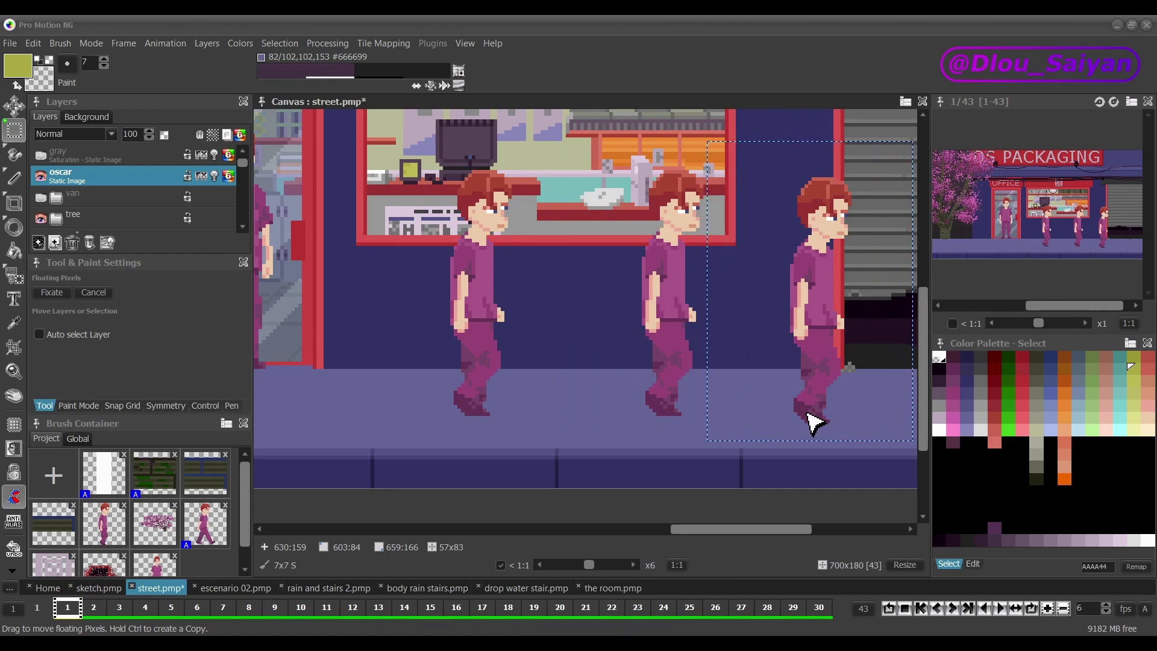
{"action": "left_click", "coordinate": [641, 374]}
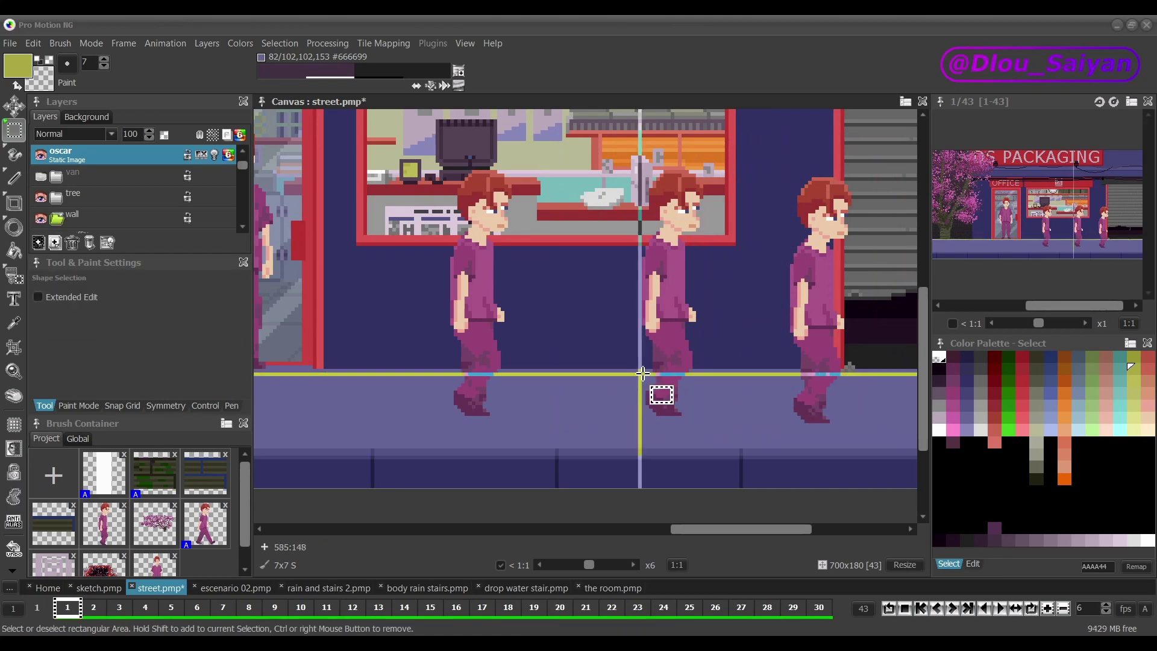
Step: Turn on Auto select Layer for the Move Tool and pick the post office, inside post office and inside front layers on the canvas
{"action": "left_click", "coordinate": [16, 112]}
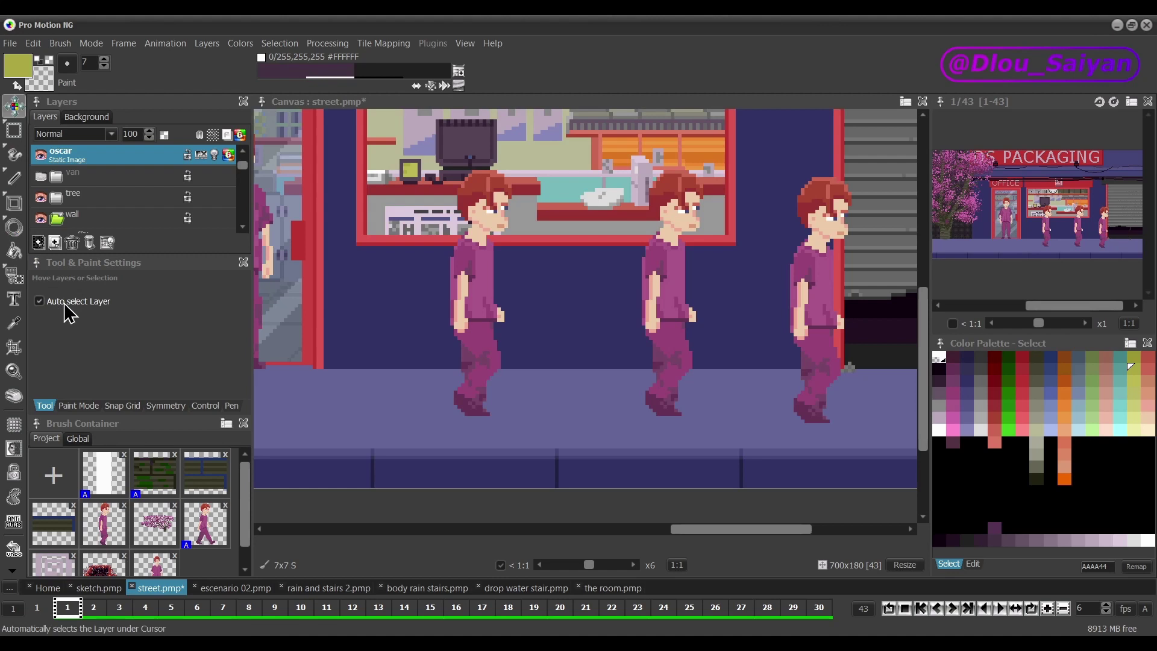
{"action": "left_click", "coordinate": [582, 293]}
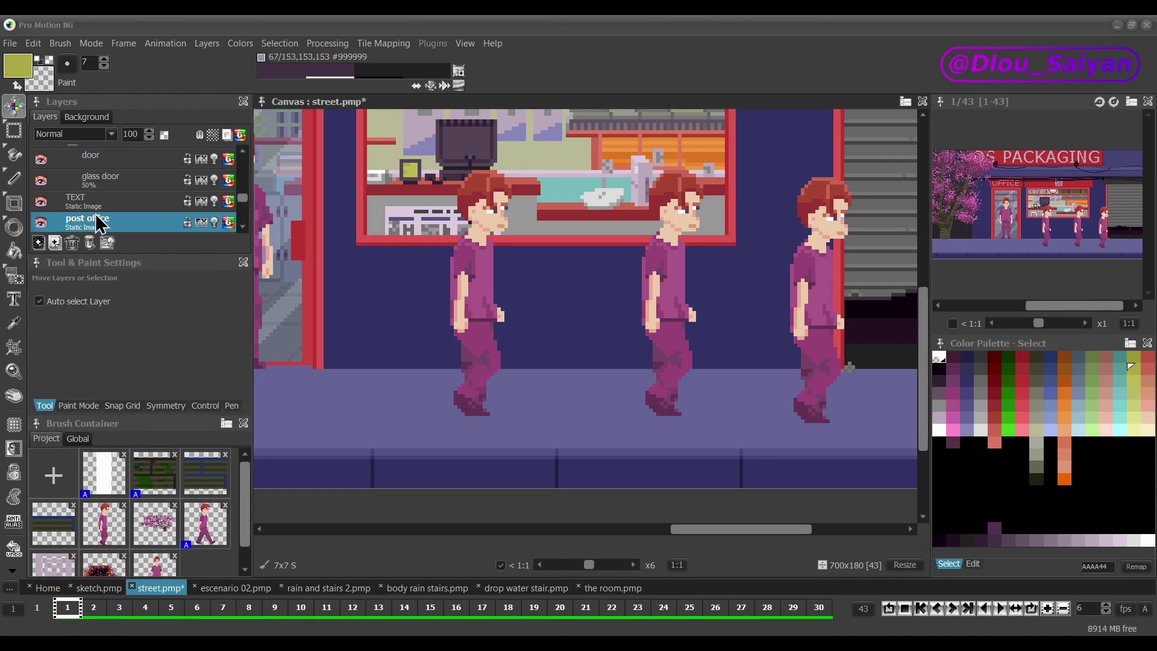
{"action": "left_click", "coordinate": [578, 238]}
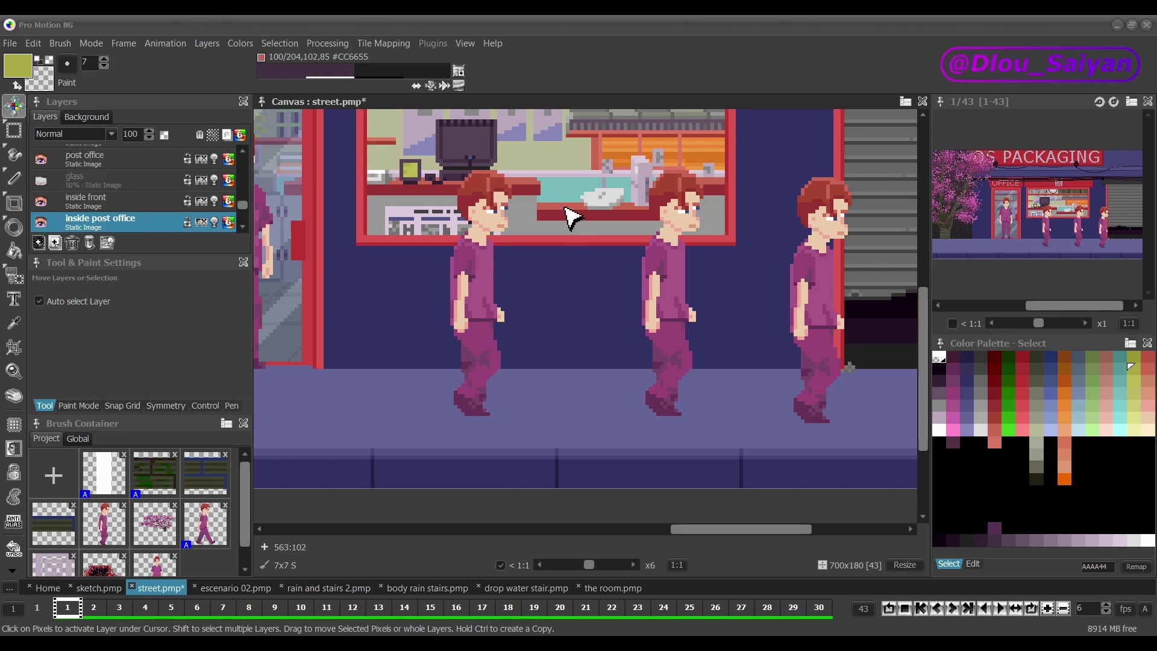
{"action": "left_click", "coordinate": [461, 155]}
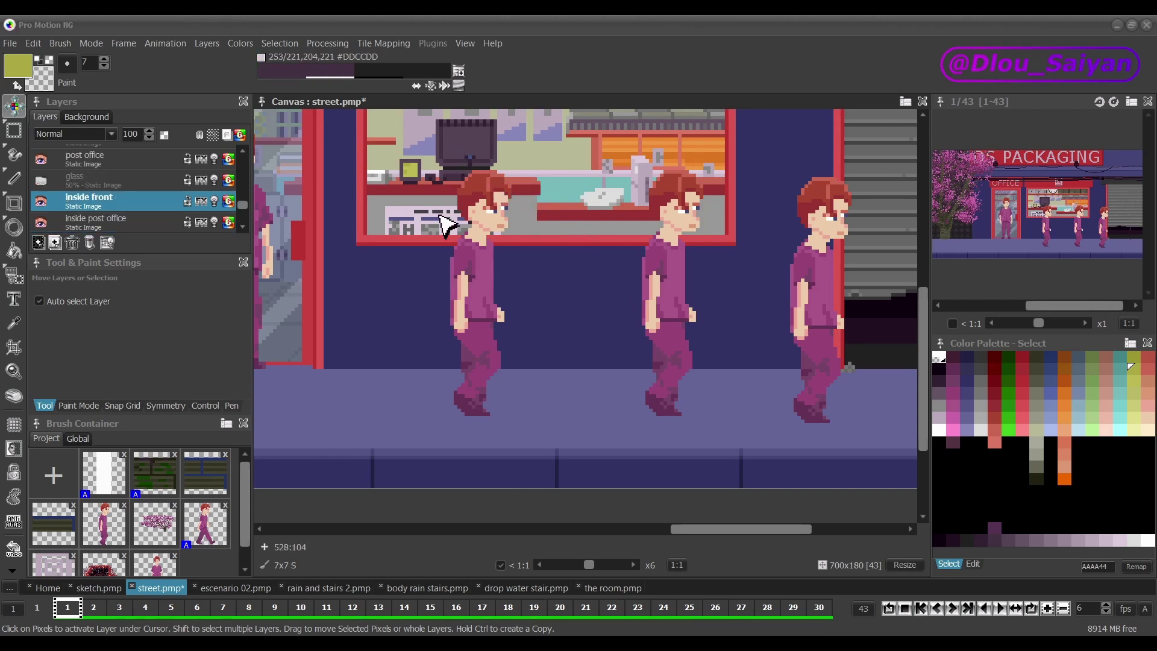
{"action": "left_click", "coordinate": [439, 311]}
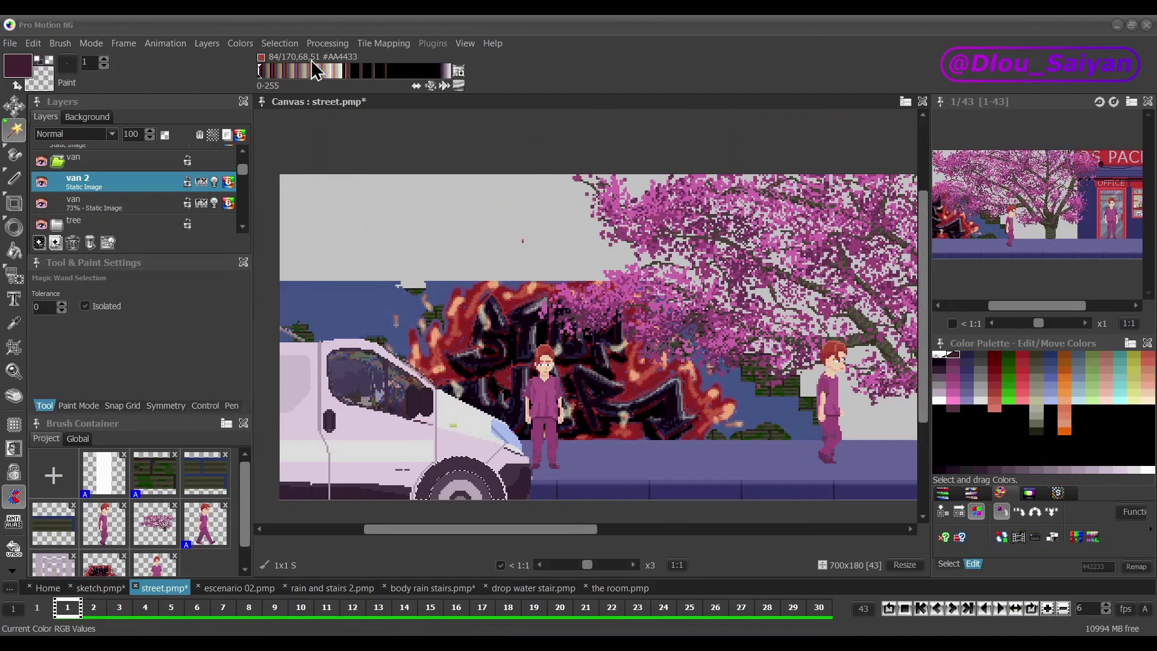
Step: Try inverting the selection of the van's front tyre, and paint the selected tyre with colour #110011
{"action": "left_click", "coordinate": [281, 46]}
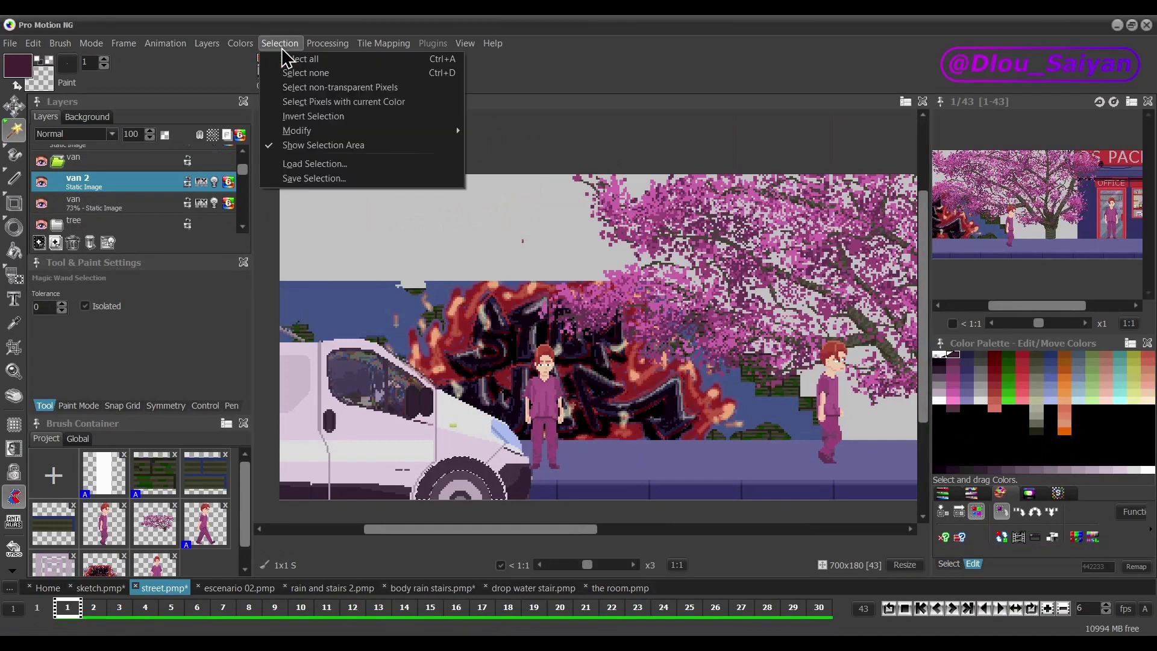
{"action": "left_click", "coordinate": [323, 117]}
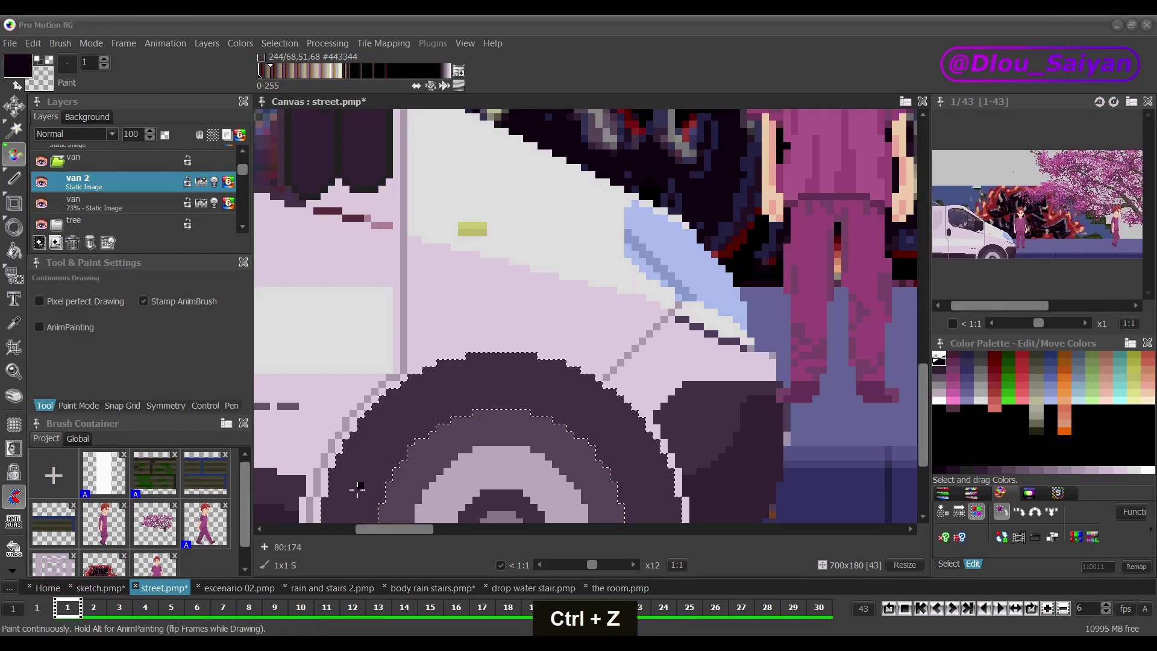
{"action": "mouse_move", "coordinate": [344, 517]}
{"action": "left_mouse_down"}
{"action": "mouse_move", "coordinate": [332, 442]}
{"action": "mouse_move", "coordinate": [365, 362]}
{"action": "mouse_move", "coordinate": [424, 302]}
{"action": "mouse_move", "coordinate": [364, 453]}
{"action": "mouse_move", "coordinate": [491, 293]}
{"action": "mouse_move", "coordinate": [629, 330]}
{"action": "mouse_move", "coordinate": [675, 464]}
{"action": "mouse_move", "coordinate": [633, 393]}
{"action": "mouse_move", "coordinate": [472, 276]}
{"action": "left_mouse_up"}
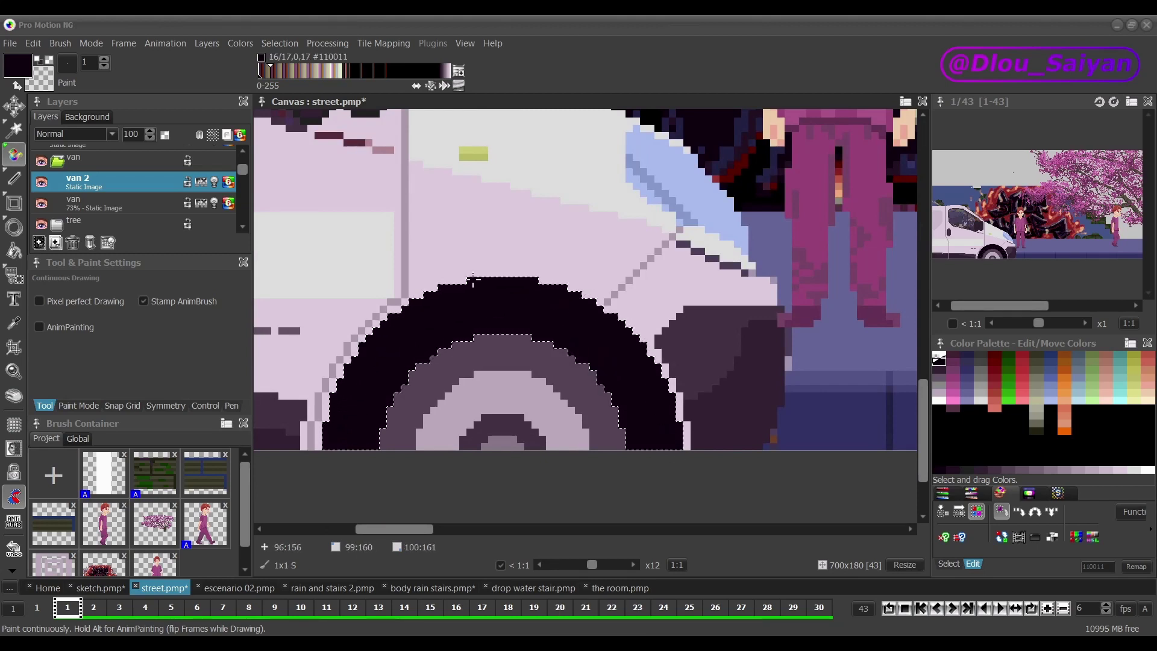
Step: Invert the tyre selection and paint dark #332233 patches on the grey wheel ring inside the tyre
{"action": "left_click", "coordinate": [279, 43]}
{"action": "left_click", "coordinate": [335, 117]}
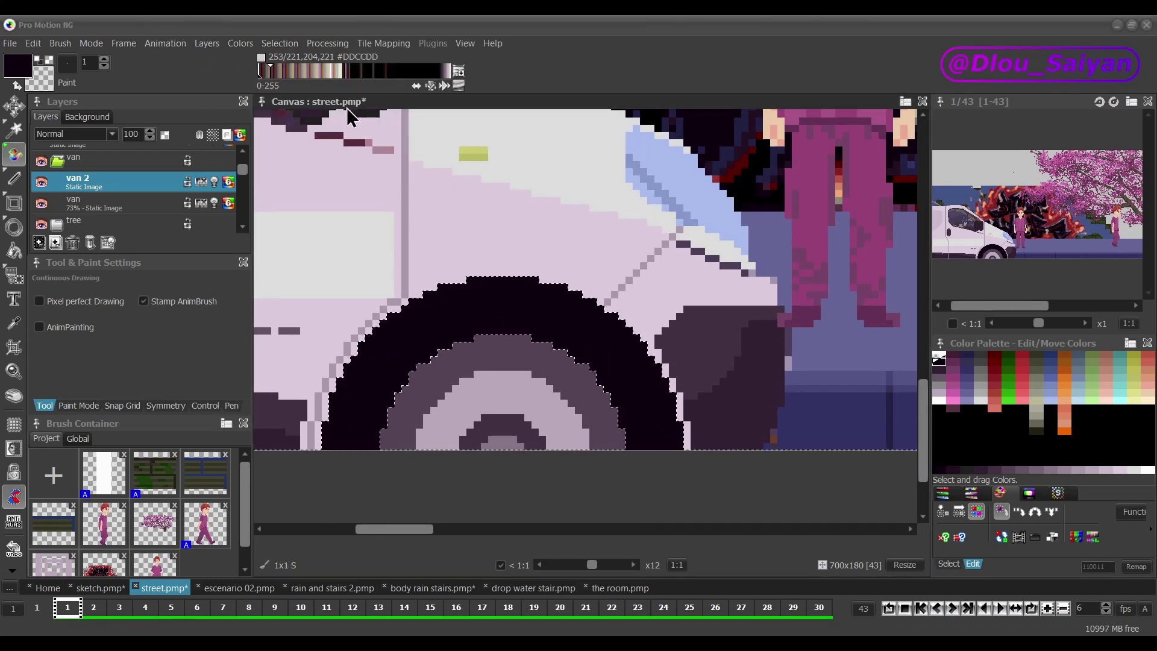
{"action": "left_click_drag", "start_coordinate": [396, 438], "coordinate": [414, 438]}
{"action": "left_click", "coordinate": [416, 410]}
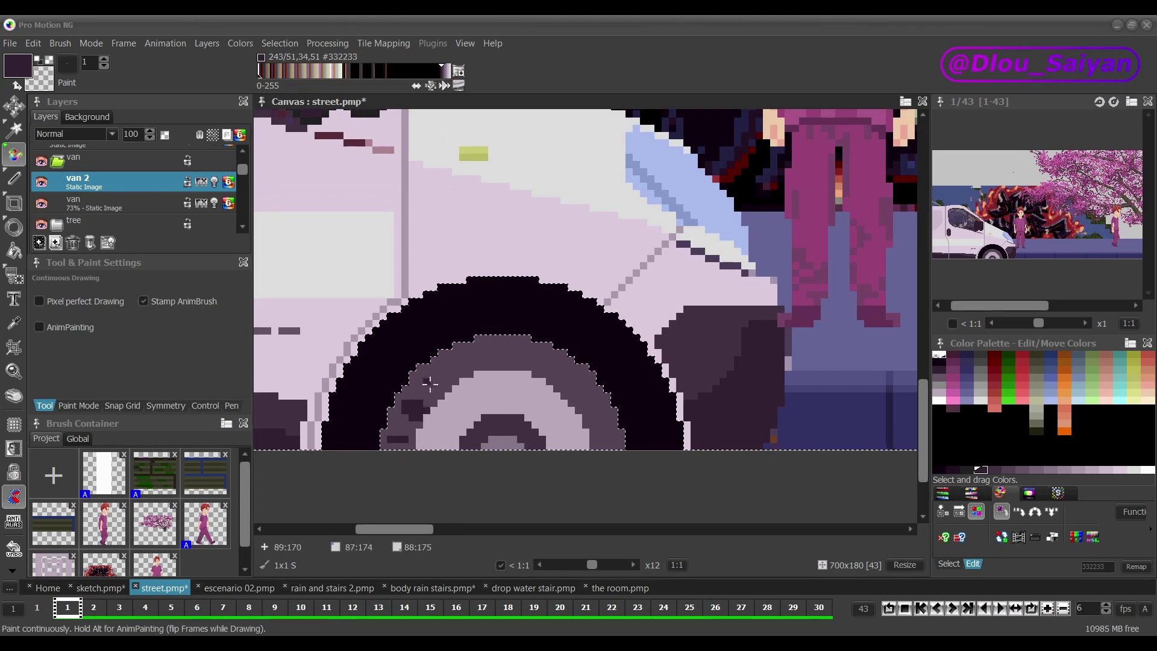
{"action": "left_click", "coordinate": [434, 386]}
{"action": "left_click", "coordinate": [462, 368]}
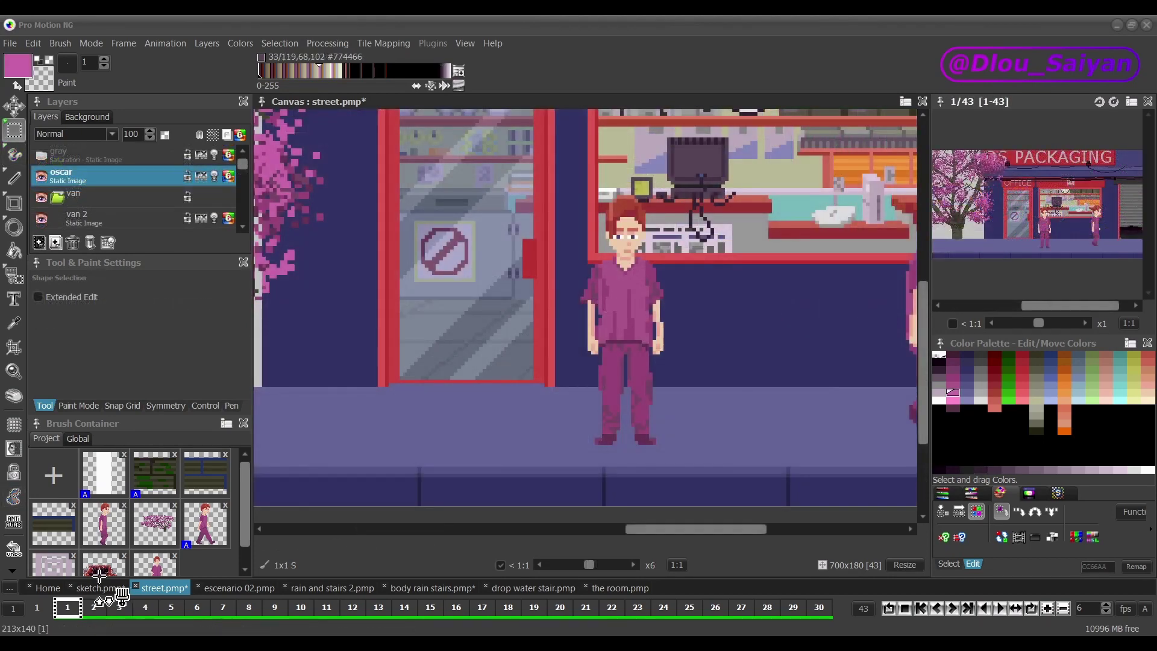
Step: In sketch.pmp, activate the sketc', glasses, color and frame layers together and move a rectangular selection around the girl to the right
{"action": "left_click", "coordinate": [100, 590]}
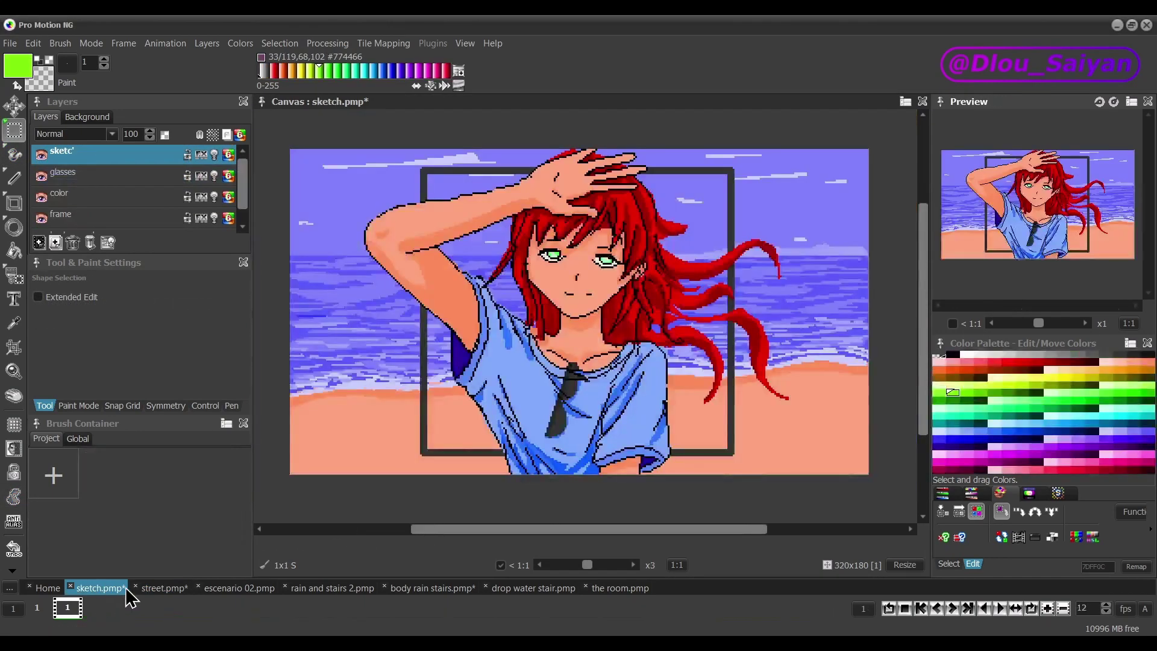
{"action": "left_click", "coordinate": [98, 220], "text": "shift"}
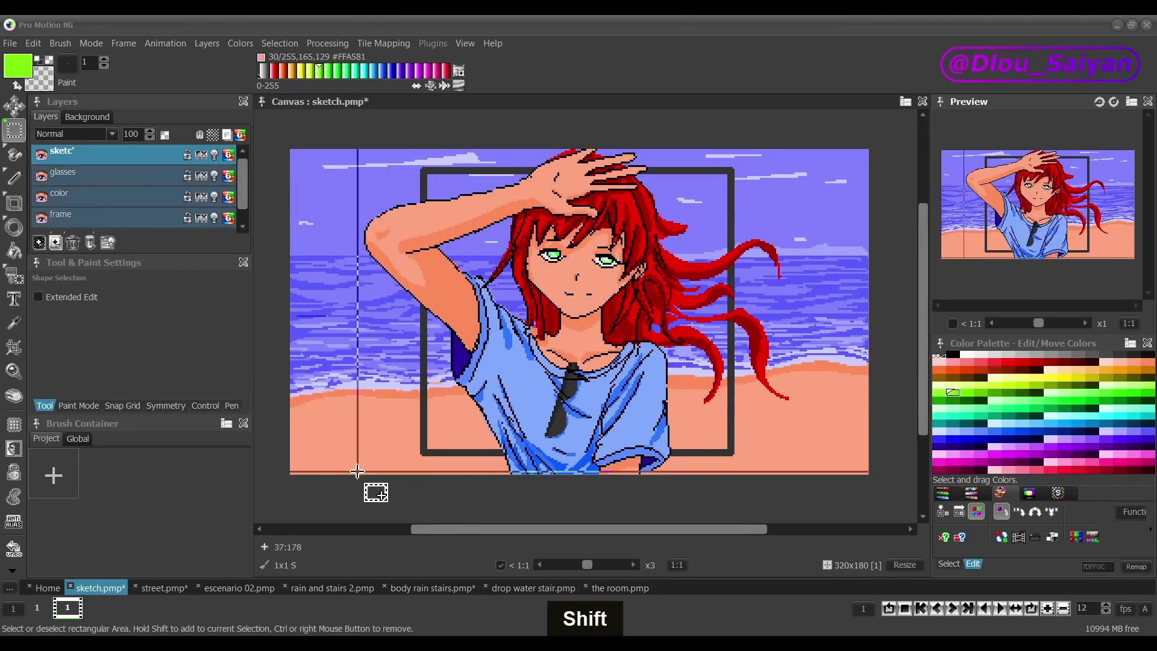
{"action": "left_click_drag", "start_coordinate": [348, 472], "coordinate": [815, 146]}
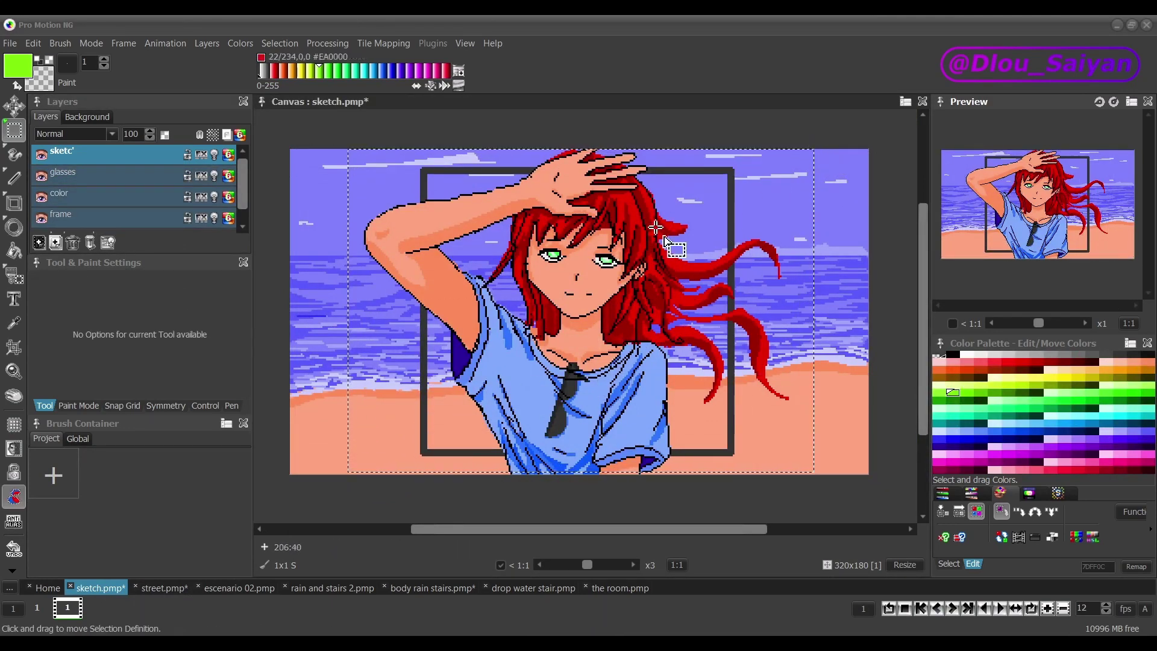
{"action": "left_click_drag", "start_coordinate": [499, 388], "coordinate": [614, 381]}
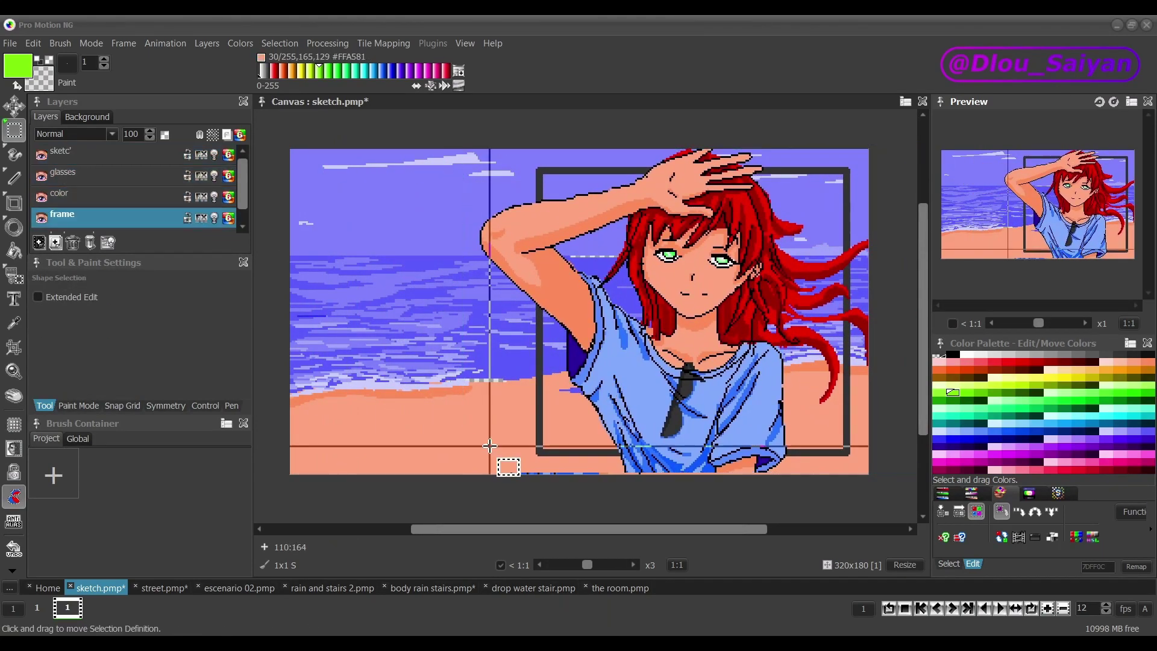
Step: Draw a rectangular selection from the girl's raised elbow to her face and toggle the selection area's display
{"action": "left_click_drag", "start_coordinate": [521, 373], "coordinate": [747, 259]}
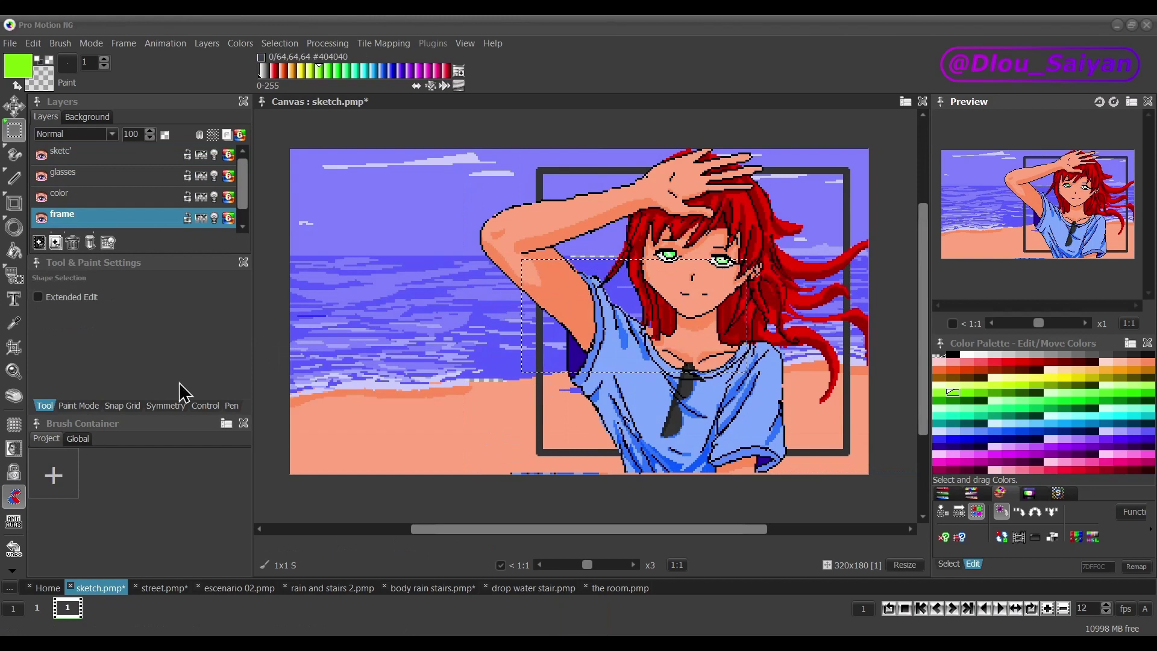
{"action": "left_click", "coordinate": [15, 499]}
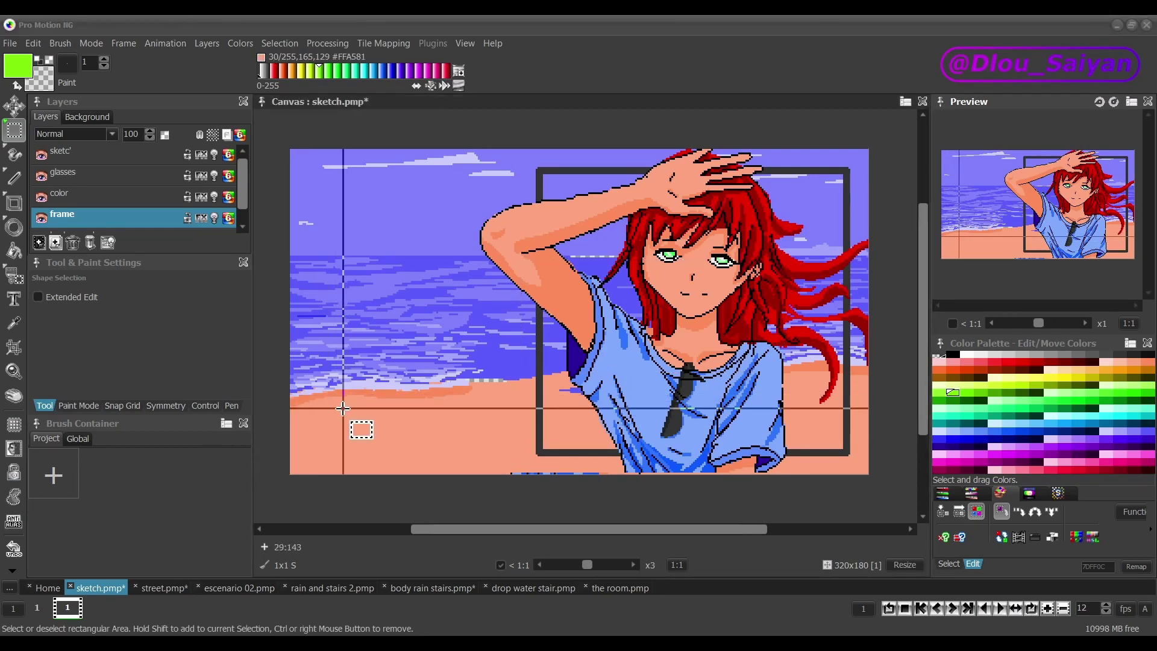
Step: Toggle the rectangular selection between active and inactive, and select a small rectangle across the lower shirt
{"action": "key", "text": "alt+m"}
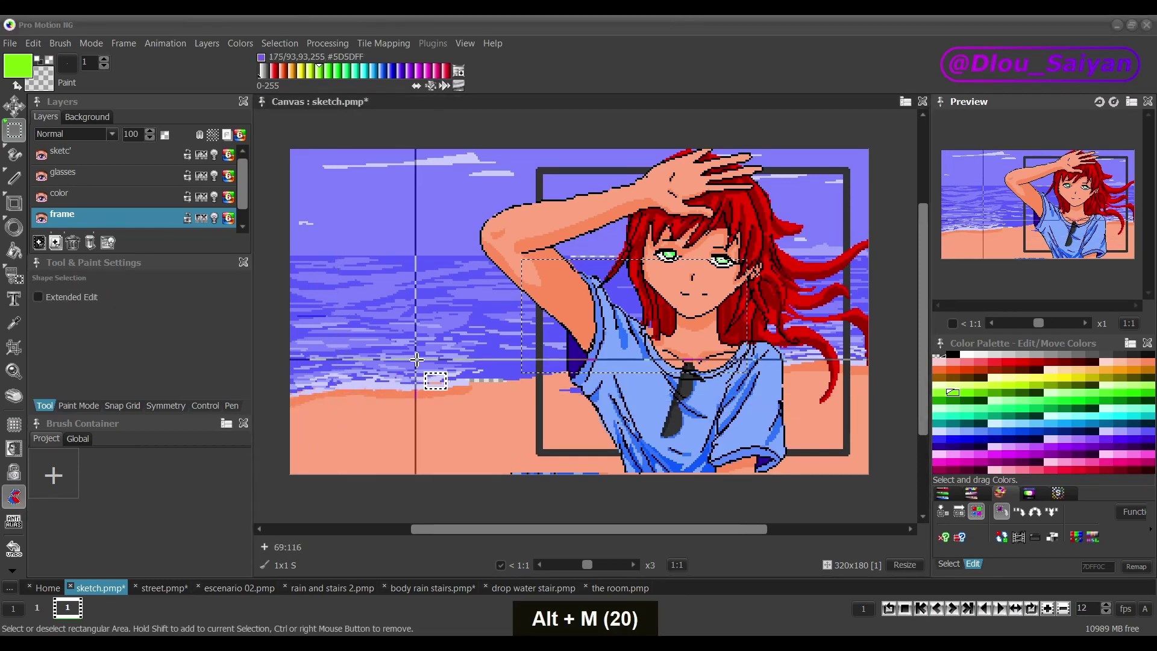
{"action": "key", "text": "alt+m"}
{"action": "key", "text": "alt+m"}
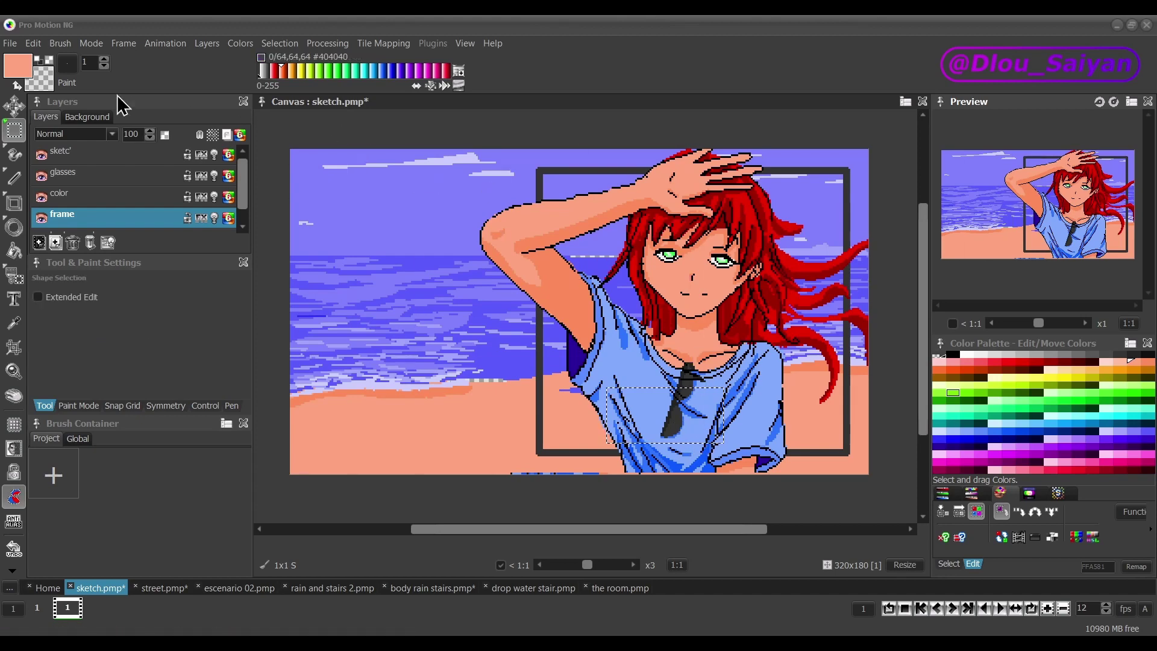
Step: Filter the keyboard shortcuts for "toggle", open the Toggle Selection assignment and confirm it
{"action": "left_click", "coordinate": [10, 43]}
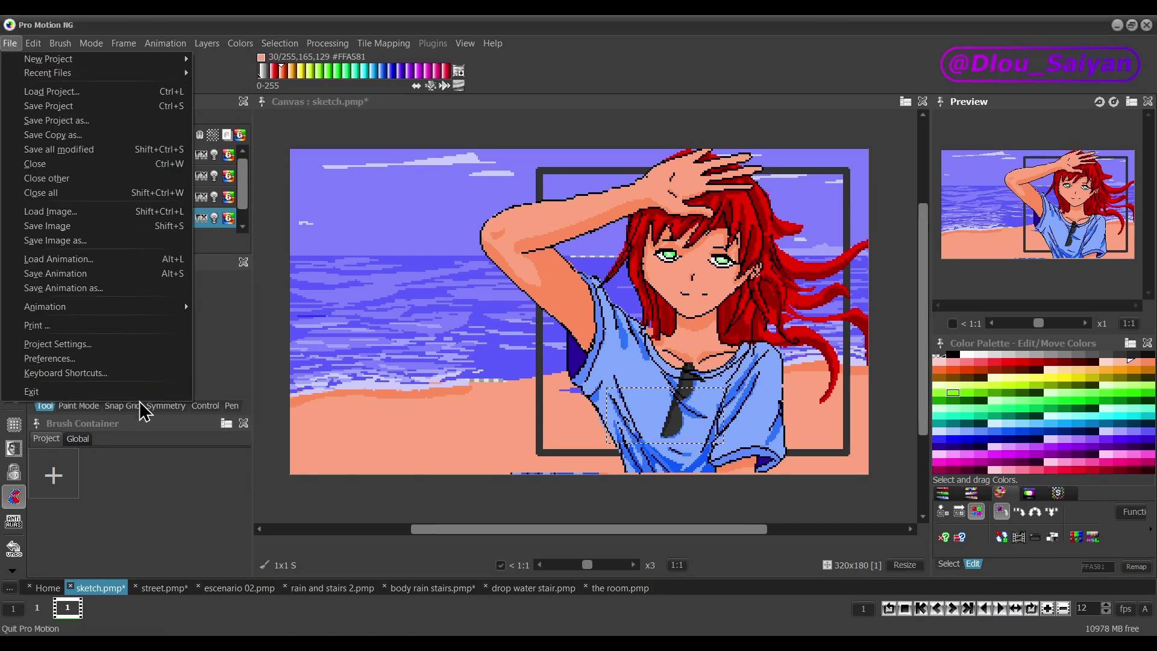
{"action": "left_click", "coordinate": [120, 384]}
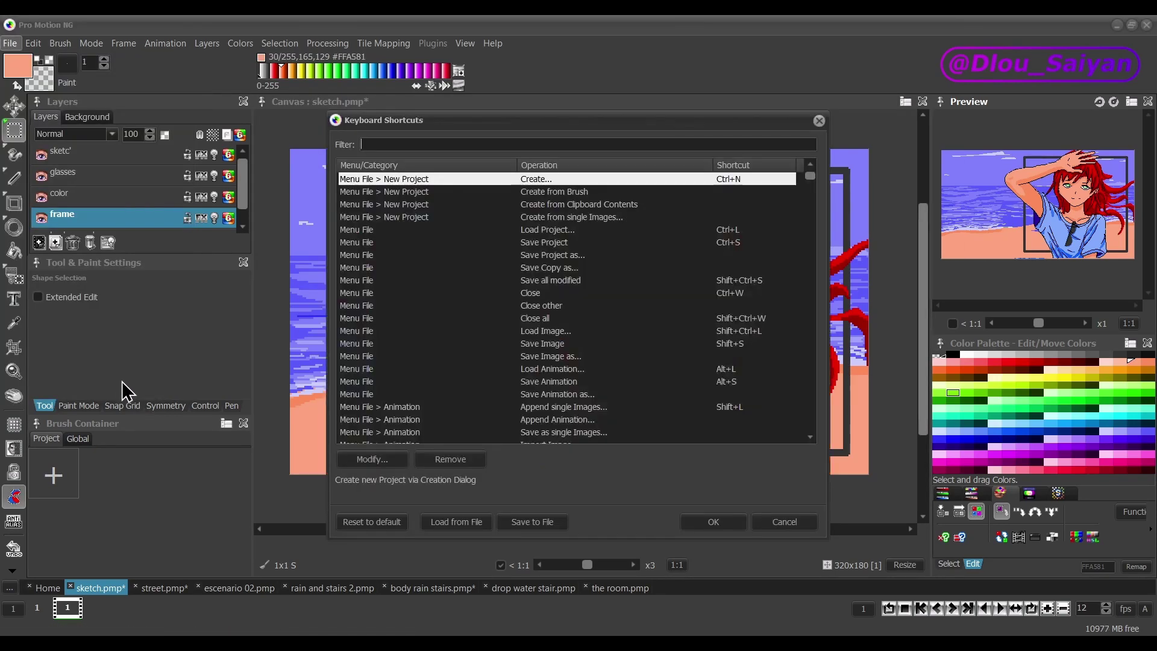
{"action": "type", "text": "to"}
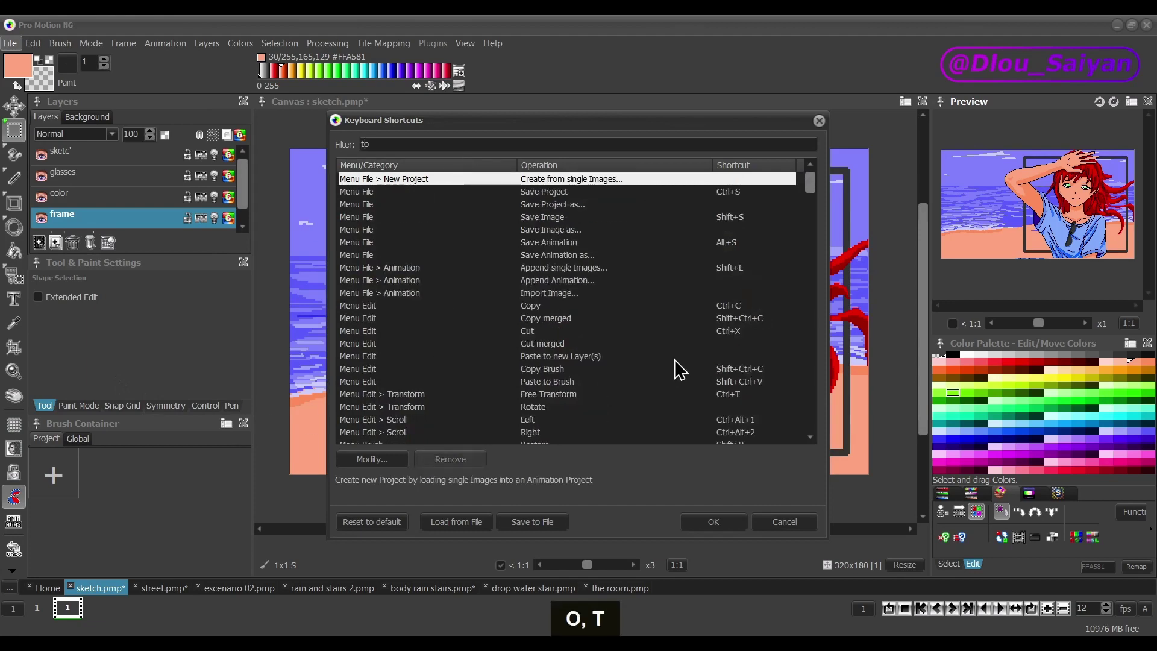
{"action": "type", "text": "ggle"}
{"action": "double_click", "coordinate": [751, 331]}
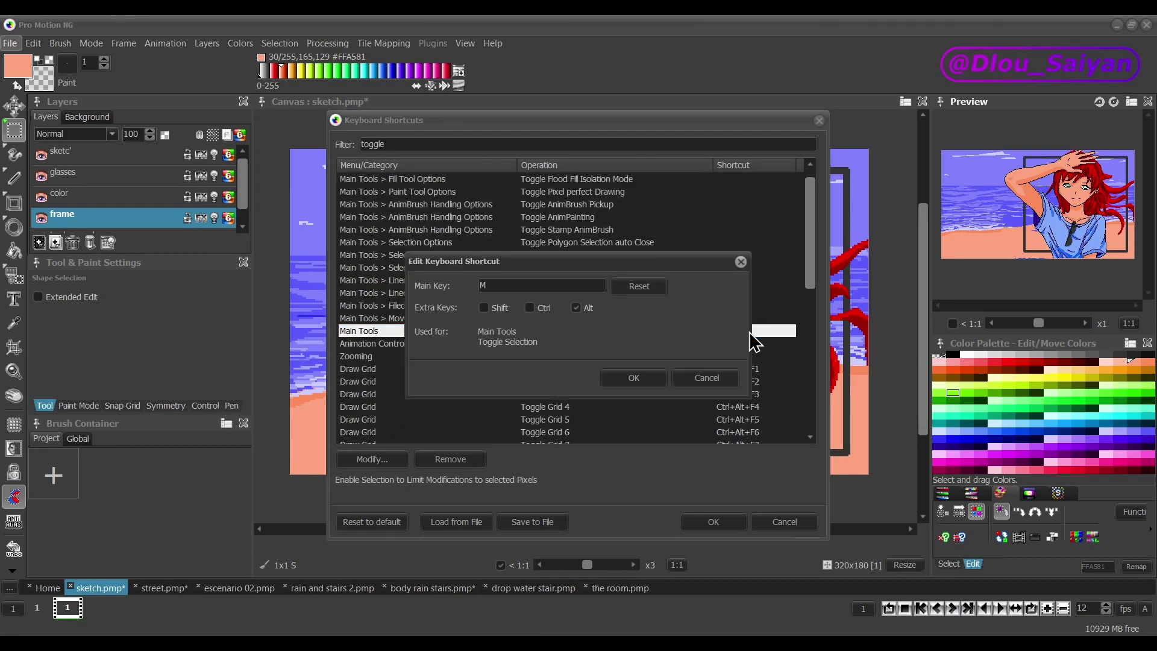
{"action": "left_click", "coordinate": [633, 378]}
{"action": "left_click", "coordinate": [713, 522]}
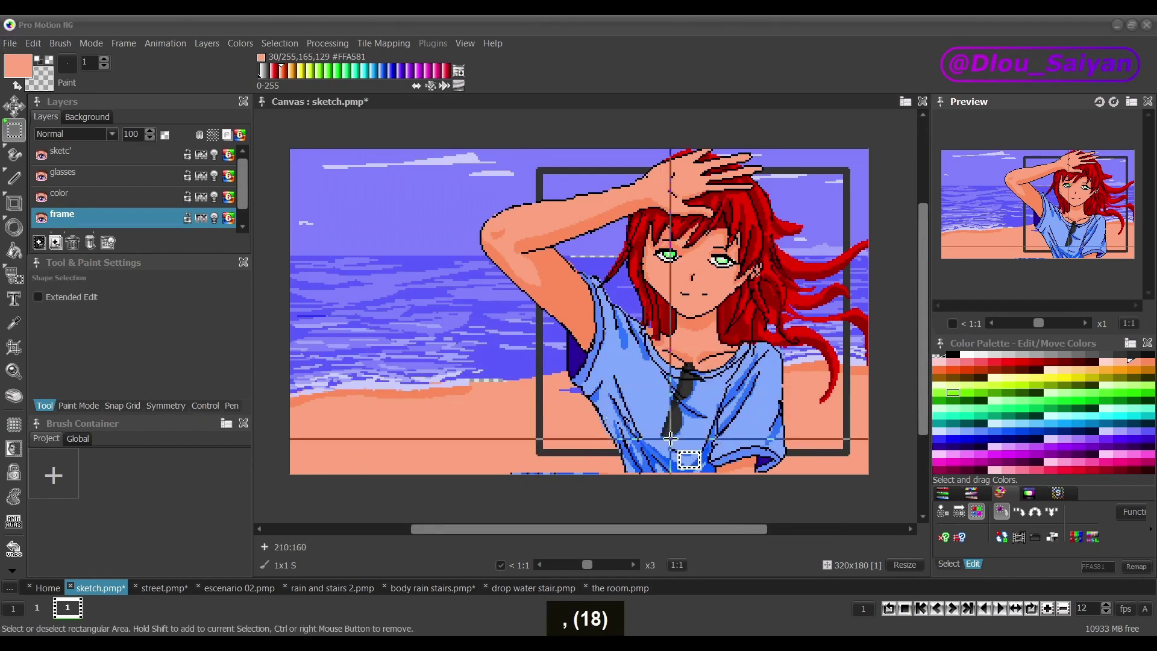
{"action": "key", "text": "m"}
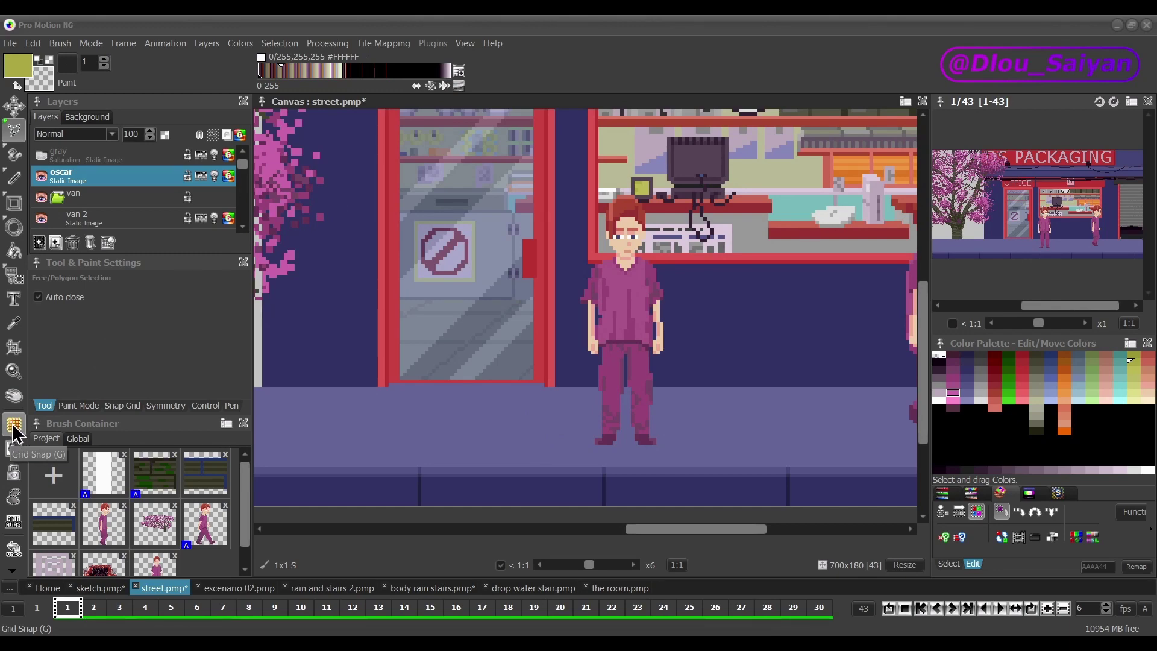
Step: In street.pmp, switch Grid Snap on and off repeatedly, leaving it enabled
{"action": "key", "text": "g"}
{"action": "key", "text": "g"}
{"action": "key", "text": "g"}
{"action": "key", "text": "g"}
{"action": "key", "text": "g"}
{"action": "key", "text": "g"}
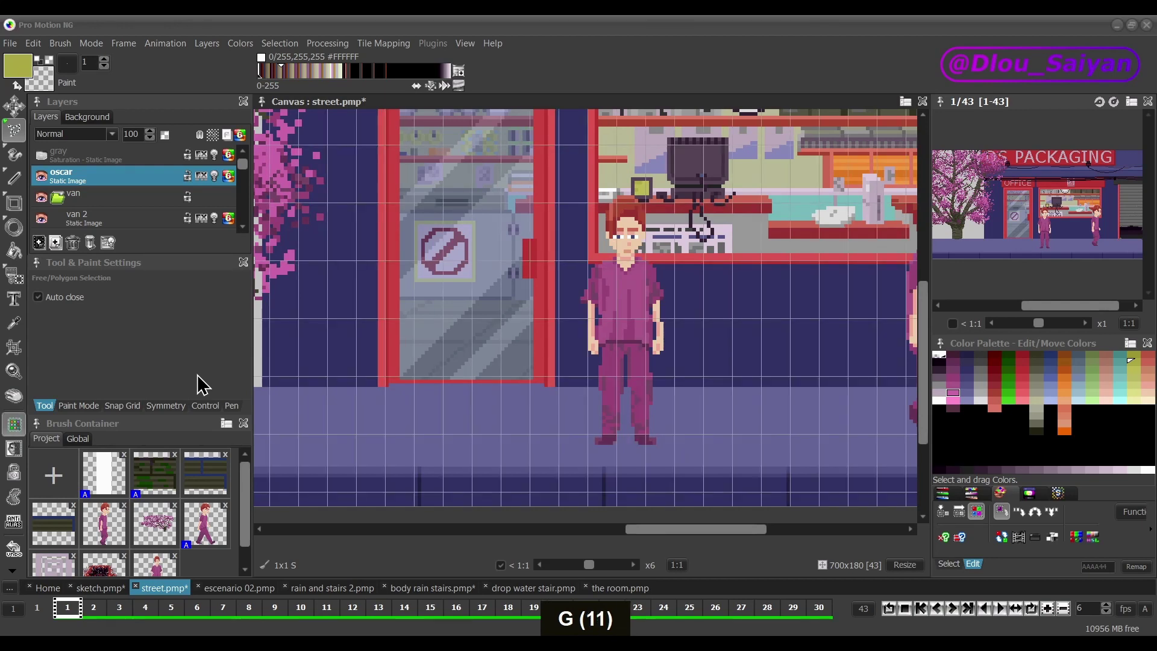
Step: Open the Snap Grid settings and toggle the grid's display off and on again
{"action": "left_click", "coordinate": [123, 406]}
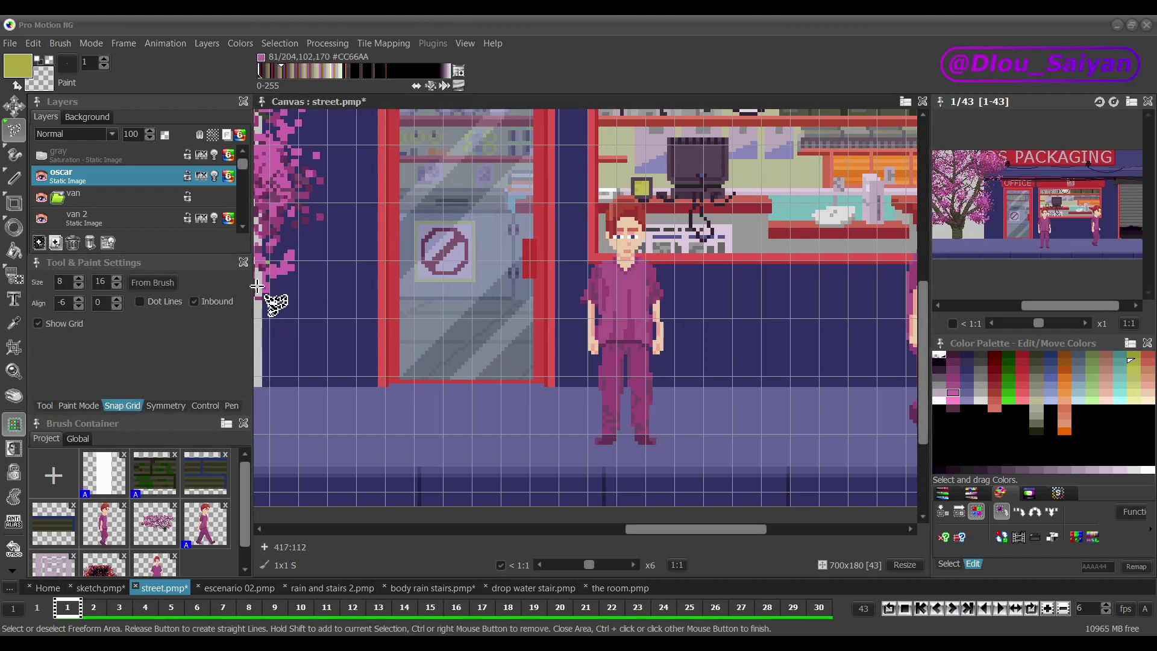
{"action": "left_click", "coordinate": [39, 324]}
{"action": "left_click", "coordinate": [39, 325]}
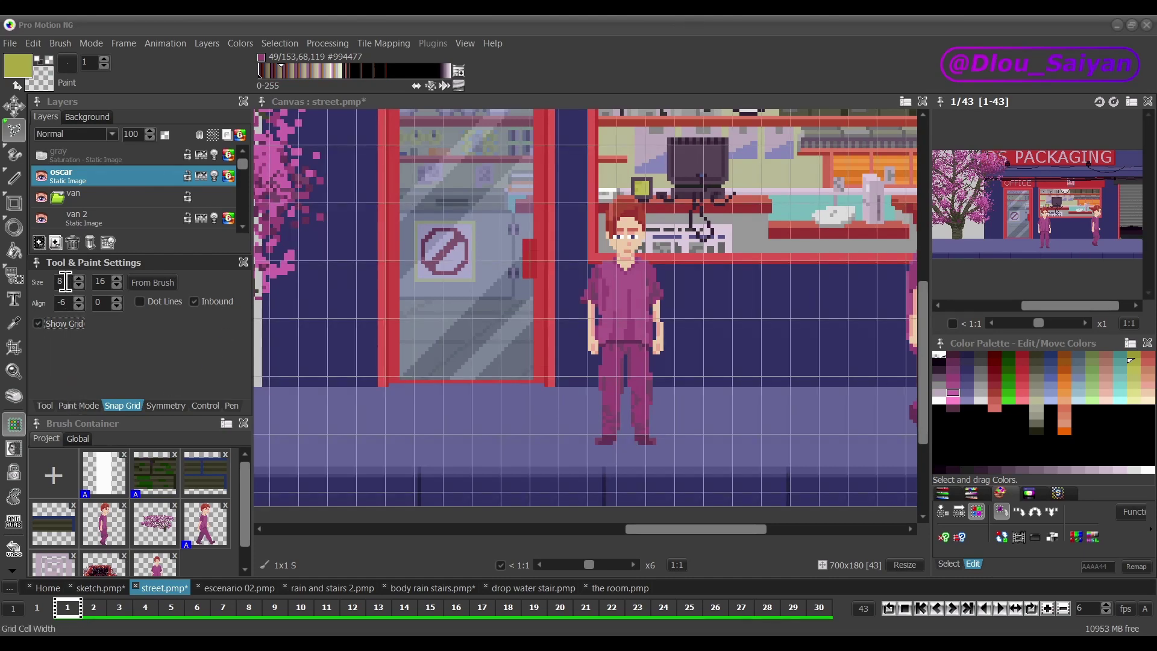
Step: Set the snap grid's cell width and height to 20 × 20
{"action": "double_click", "coordinate": [66, 282]}
{"action": "type", "text": "20"}
{"action": "double_click", "coordinate": [101, 286]}
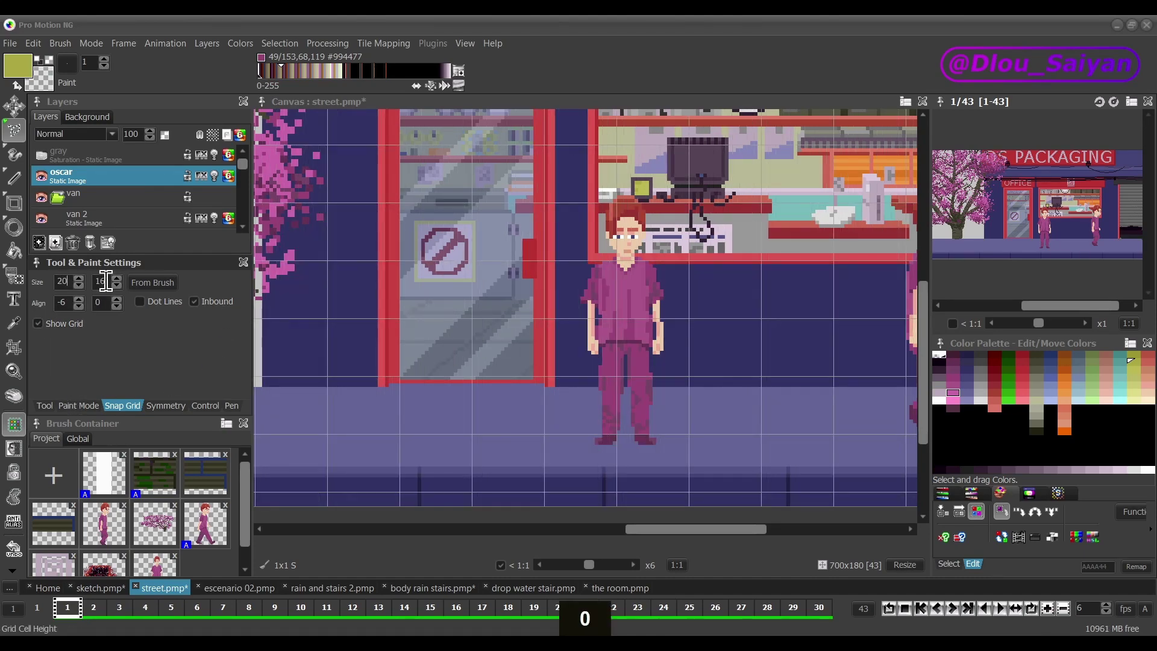
{"action": "type", "text": "20"}
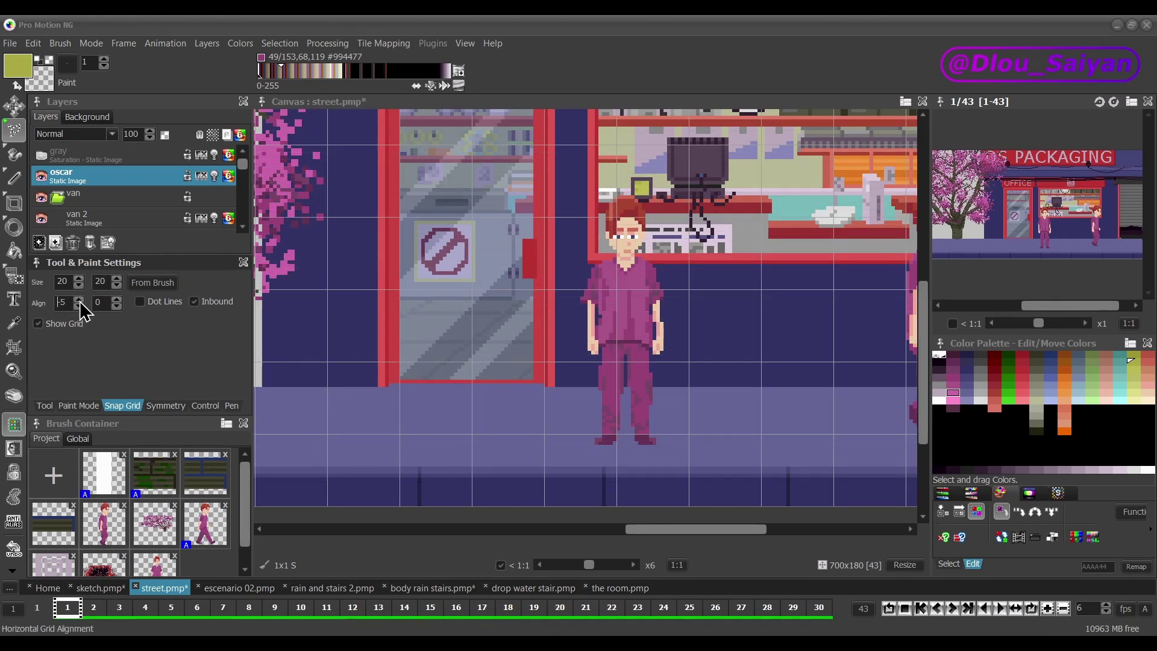
Step: Shift the grid's horizontal alignment up to 9 and back down to -1
{"action": "left_click", "coordinate": [79, 300]}
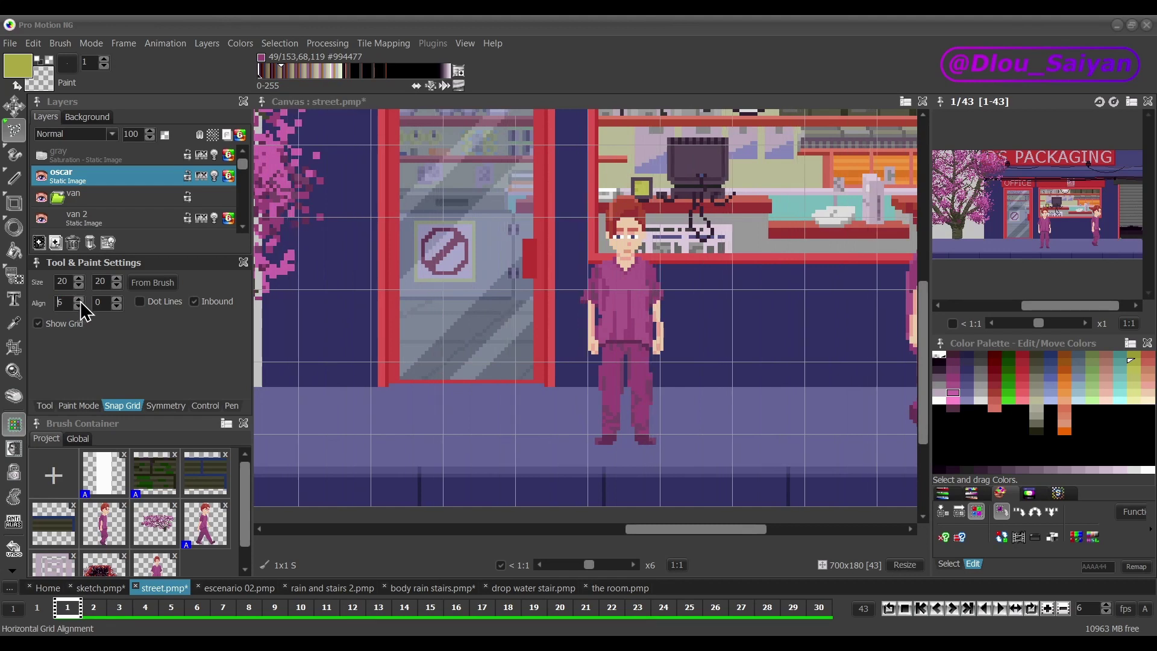
{"action": "left_click", "coordinate": [80, 301]}
{"action": "left_click", "coordinate": [79, 300]}
{"action": "left_click", "coordinate": [79, 301]}
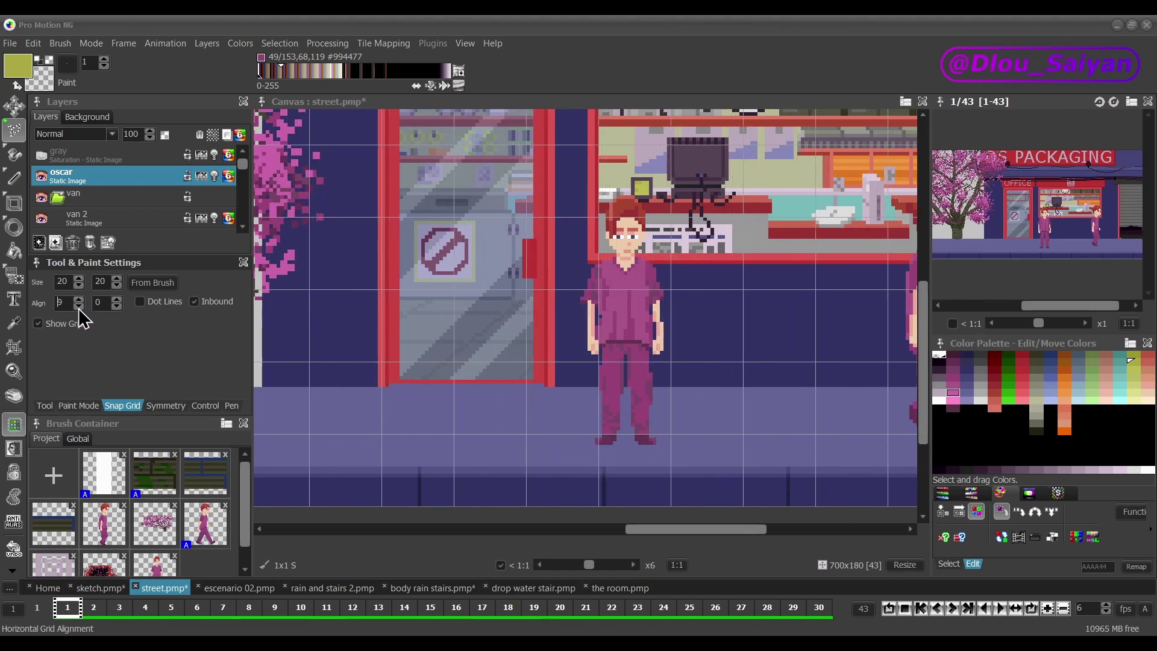
{"action": "left_click", "coordinate": [79, 306]}
{"action": "left_click", "coordinate": [79, 306]}
{"action": "left_click", "coordinate": [79, 306]}
{"action": "left_click", "coordinate": [79, 306]}
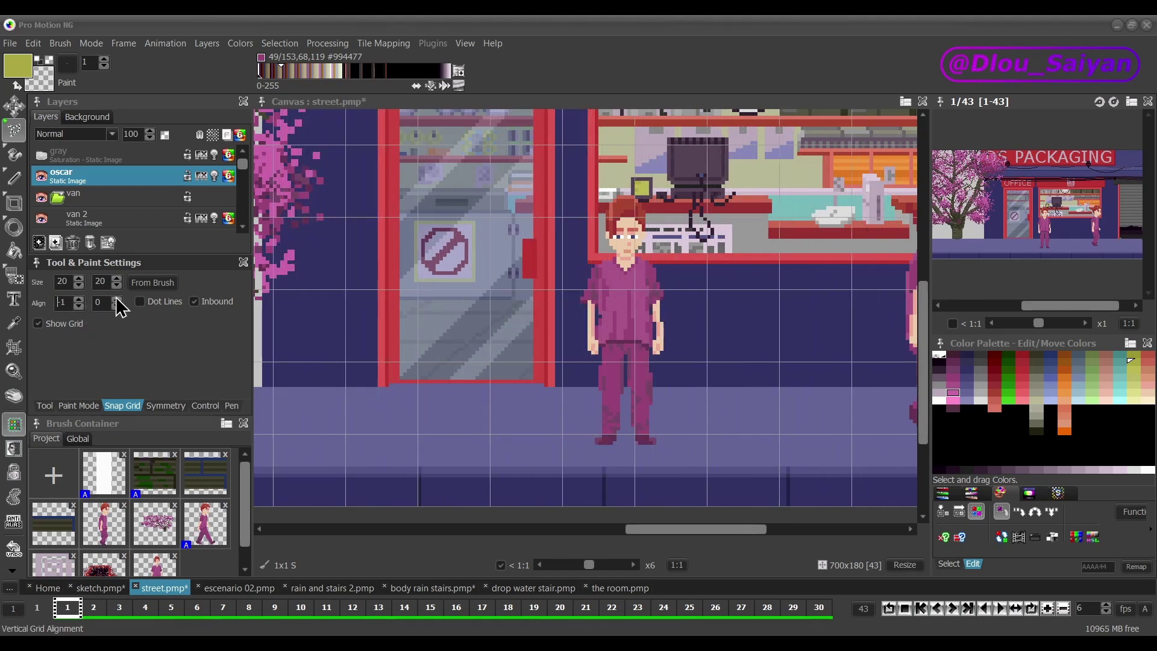
Step: Shift the grid's vertical alignment up to 10 and down to 2, and reset the alignment to -6 horizontally and 0 vertically
{"action": "left_click", "coordinate": [117, 299]}
{"action": "left_click", "coordinate": [117, 299]}
{"action": "left_click", "coordinate": [117, 298]}
{"action": "left_click", "coordinate": [117, 299]}
{"action": "left_click", "coordinate": [117, 299]}
{"action": "left_click", "coordinate": [117, 299]}
{"action": "left_click", "coordinate": [117, 299]}
{"action": "left_click", "coordinate": [117, 299]}
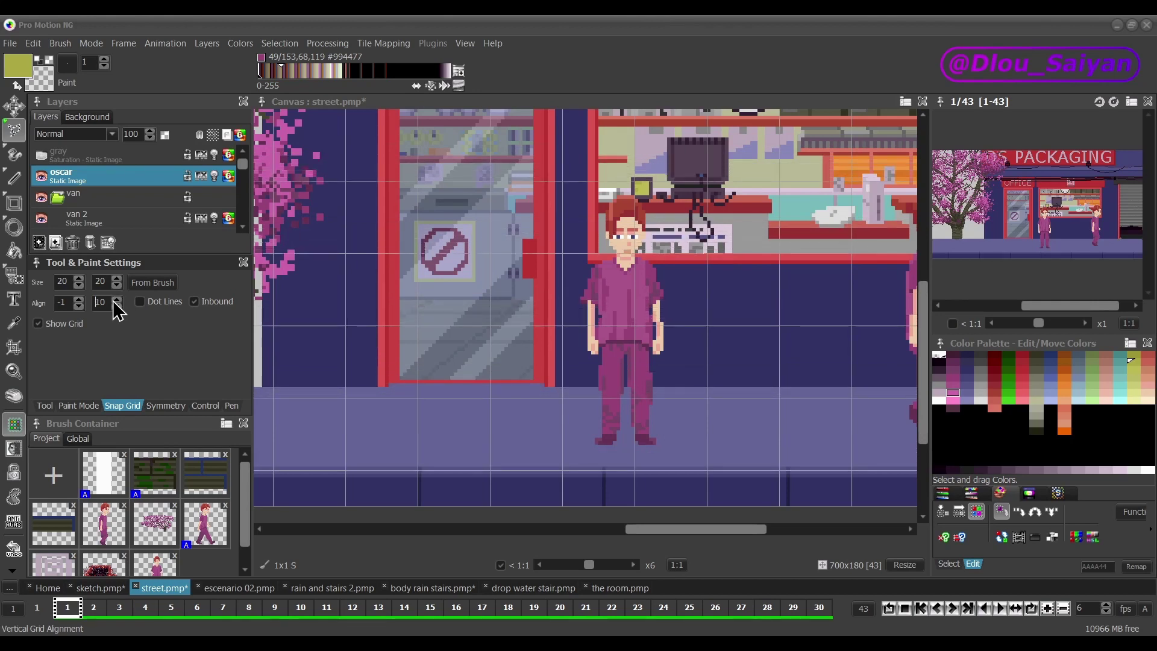
{"action": "left_click", "coordinate": [116, 306]}
{"action": "left_click", "coordinate": [116, 306]}
{"action": "left_click", "coordinate": [116, 306]}
{"action": "left_click", "coordinate": [116, 306]}
{"action": "left_click", "coordinate": [116, 306]}
{"action": "left_click", "coordinate": [116, 307]}
{"action": "left_click", "coordinate": [116, 306]}
{"action": "left_click", "coordinate": [116, 306]}
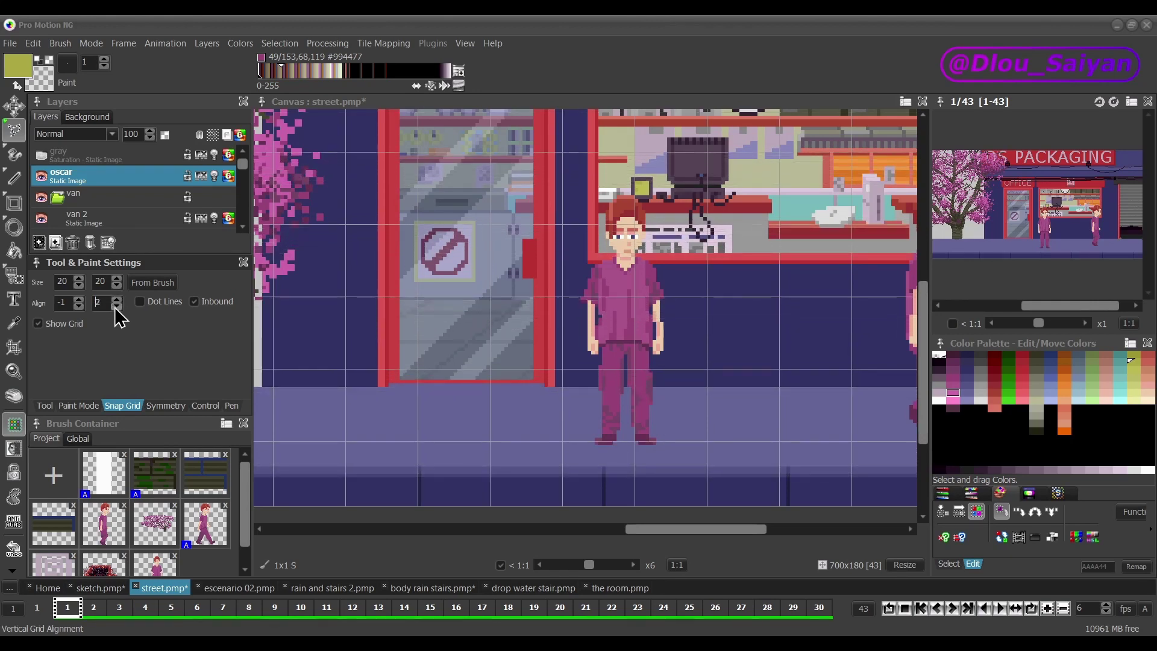
{"action": "type", "text": "0"}
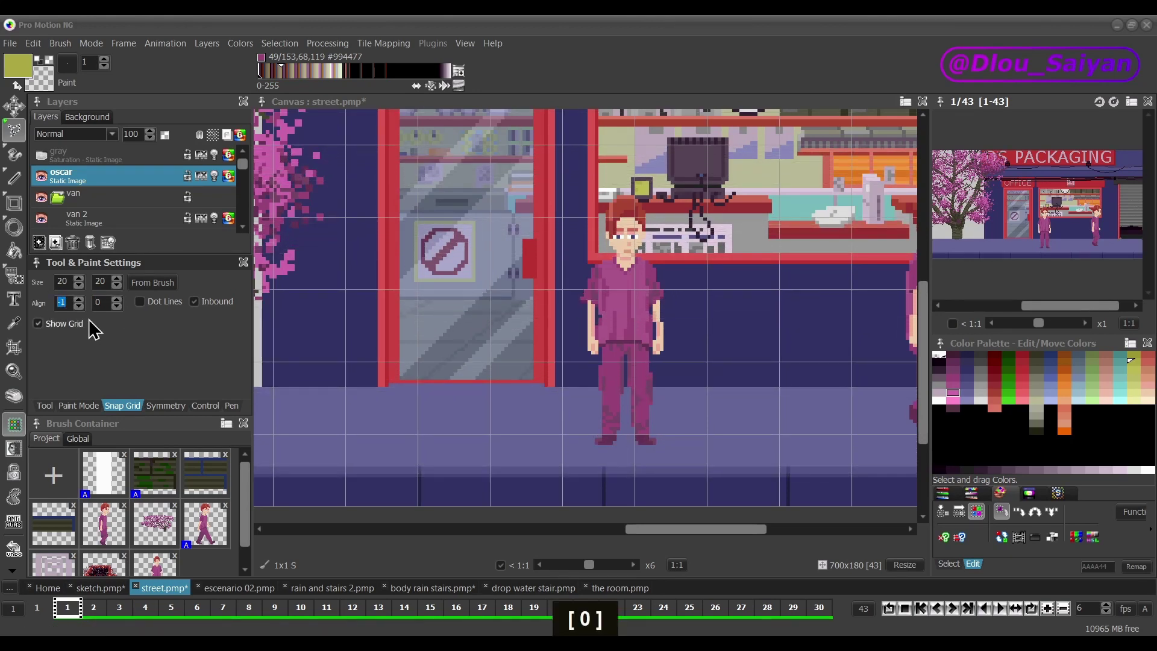
{"action": "type", "text": "6"}
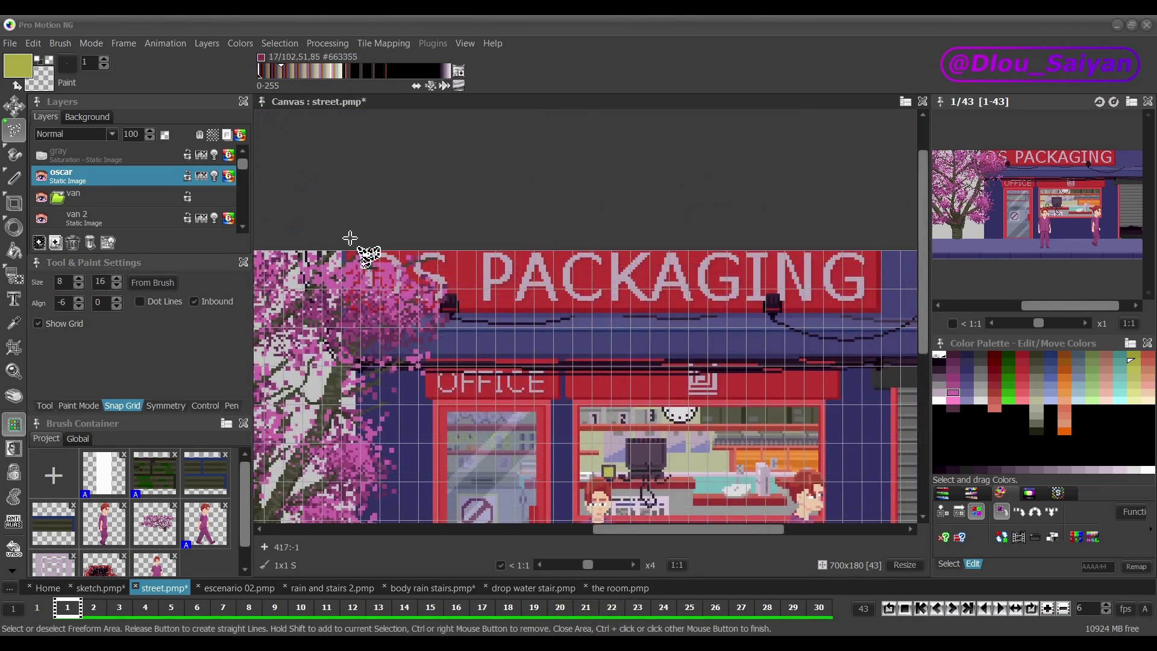
Step: On the building layer, draw a skyline of filled #332233 rectangles snapped to the grid over the dithered sky above the graffiti wall
{"action": "scroll", "coordinate": [241, 167], "scroll_direction": "down", "scroll_amount": 3}
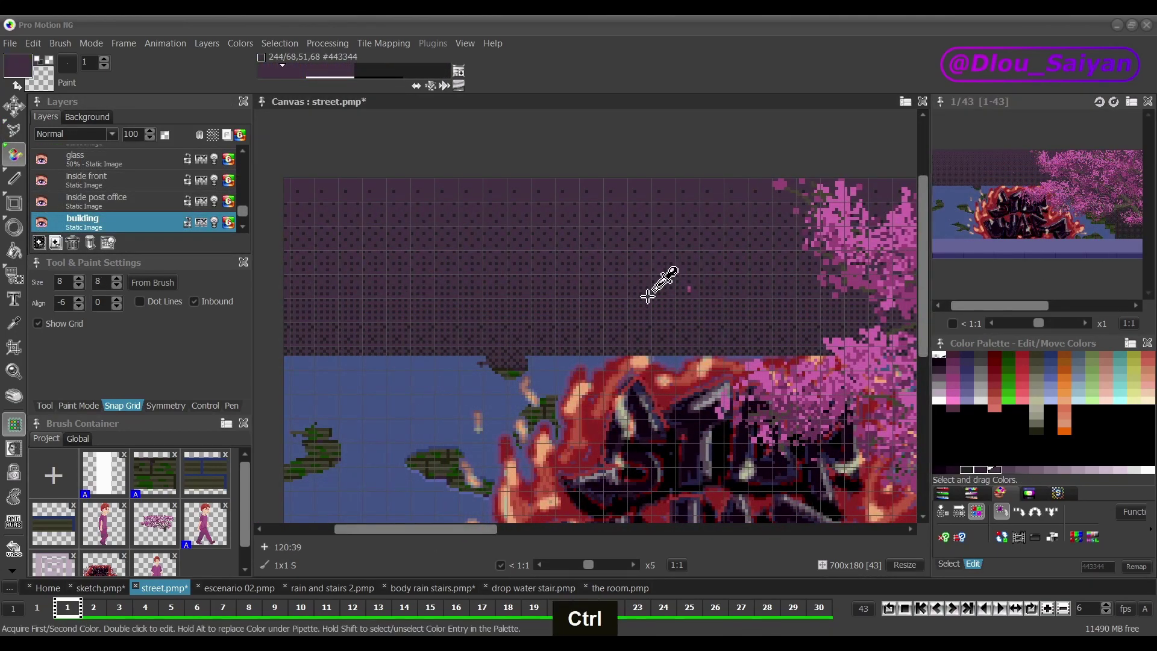
{"action": "scroll", "coordinate": [555, 225], "scroll_direction": "left", "scroll_amount": 3}
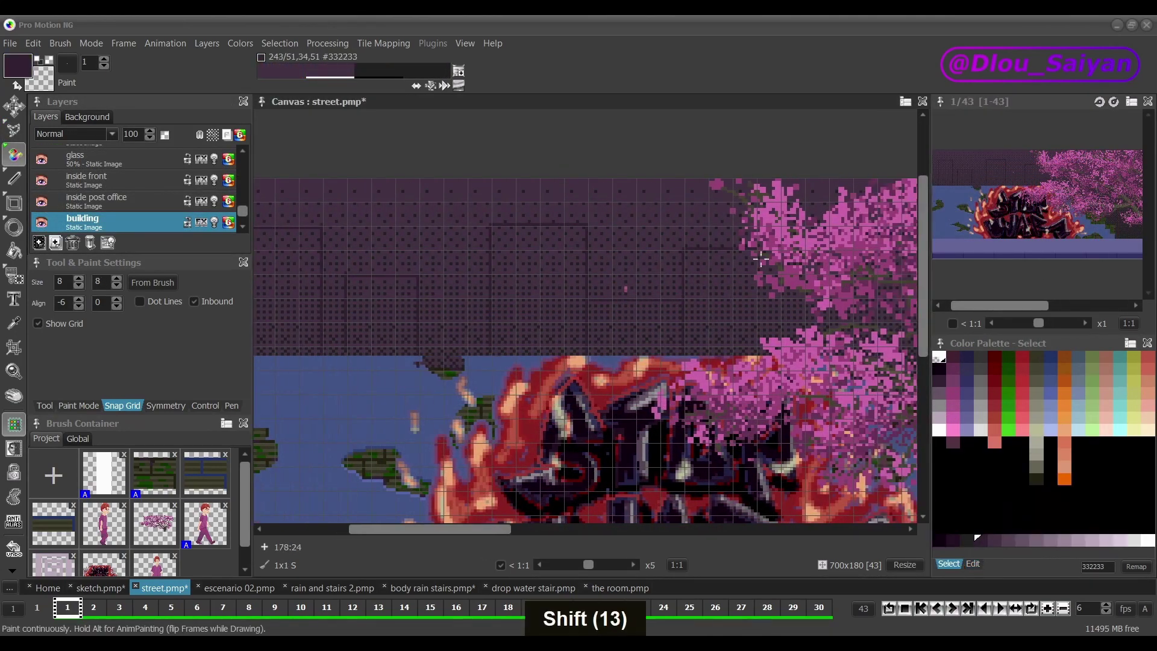
{"action": "key", "text": "f"}
{"action": "key", "text": "ctrl+z"}
{"action": "left_click", "coordinate": [14, 204]}
{"action": "left_click_drag", "start_coordinate": [363, 227], "coordinate": [417, 362]}
{"action": "key", "text": "plus"}
{"action": "key", "text": "plus"}
{"action": "key", "text": "plus"}
{"action": "left_click_drag", "start_coordinate": [523, 532], "coordinate": [430, 531]}
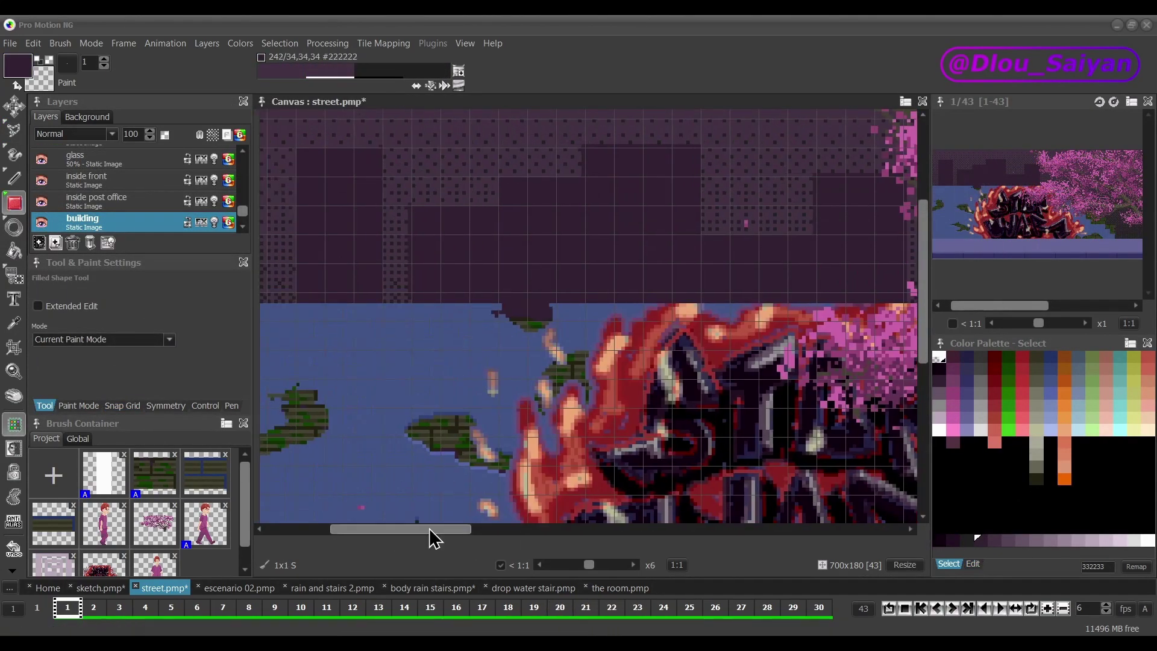
Step: Draw filled #222222 rectangles as nearer buildings in front of the dark purple skyline
{"action": "left_click_drag", "start_coordinate": [312, 149], "coordinate": [390, 308]}
{"action": "key", "text": "ctrl+z"}
{"action": "scroll", "coordinate": [452, 275], "scroll_direction": "up", "scroll_amount": 2}
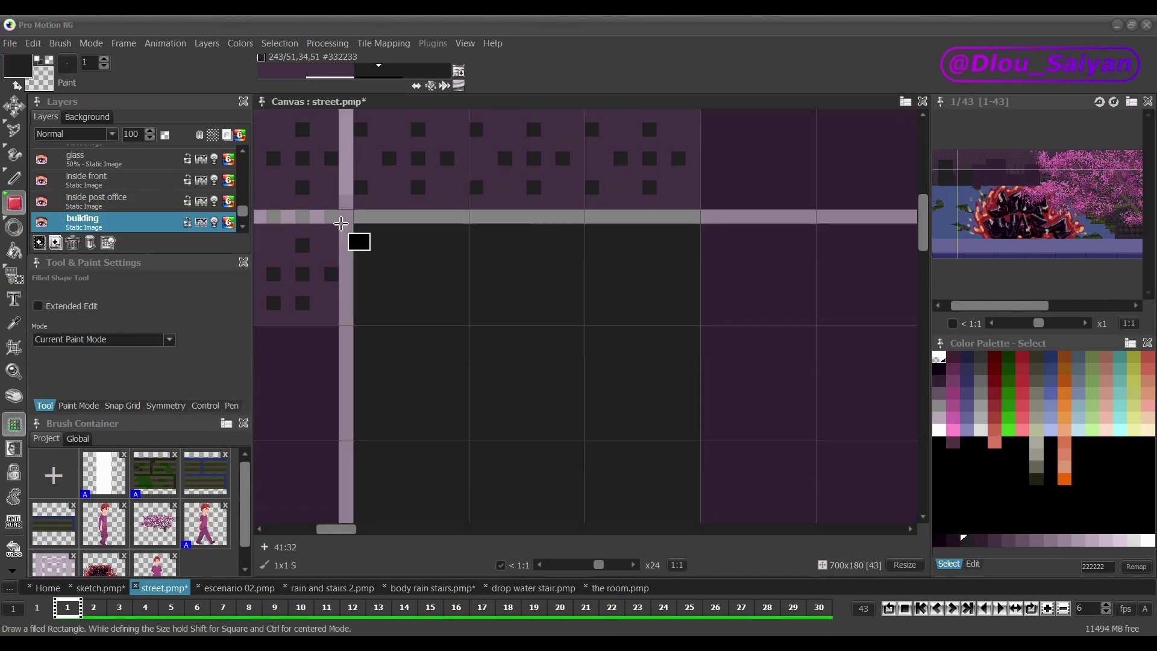
{"action": "scroll", "coordinate": [700, 279], "scroll_direction": "down", "scroll_amount": 2}
Step: Set the snap grid to 4 × 4 cells with Dot Lines enabled for placing the building windows
{"action": "key", "text": "g"}
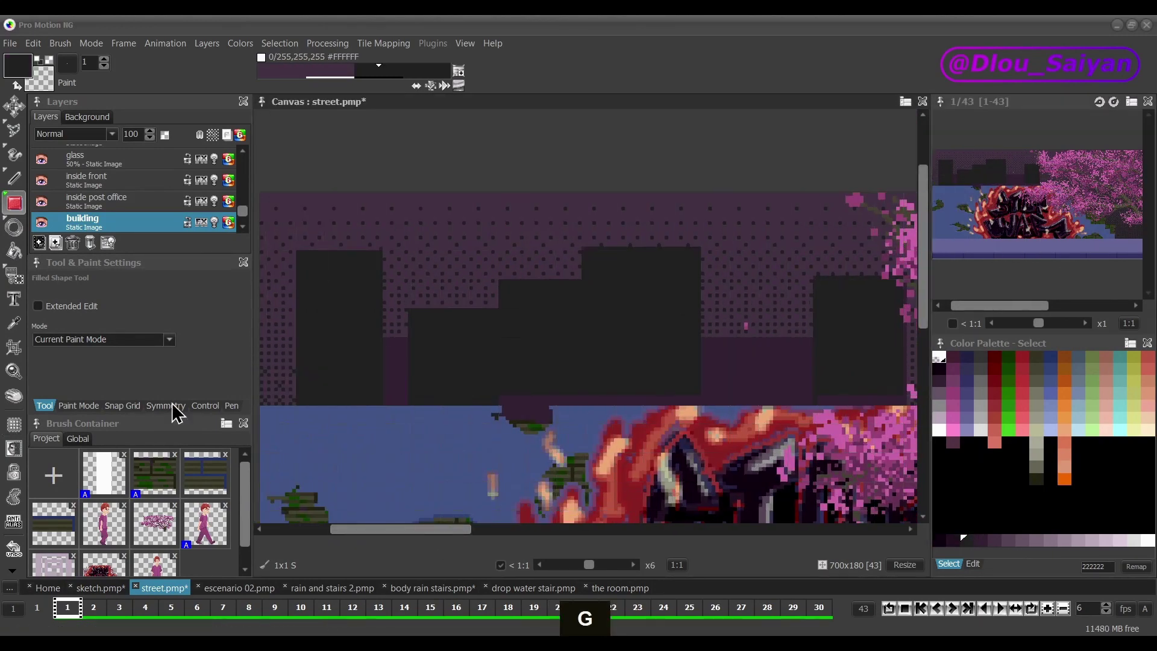
{"action": "left_click", "coordinate": [123, 405]}
{"action": "type", "text": "4"}
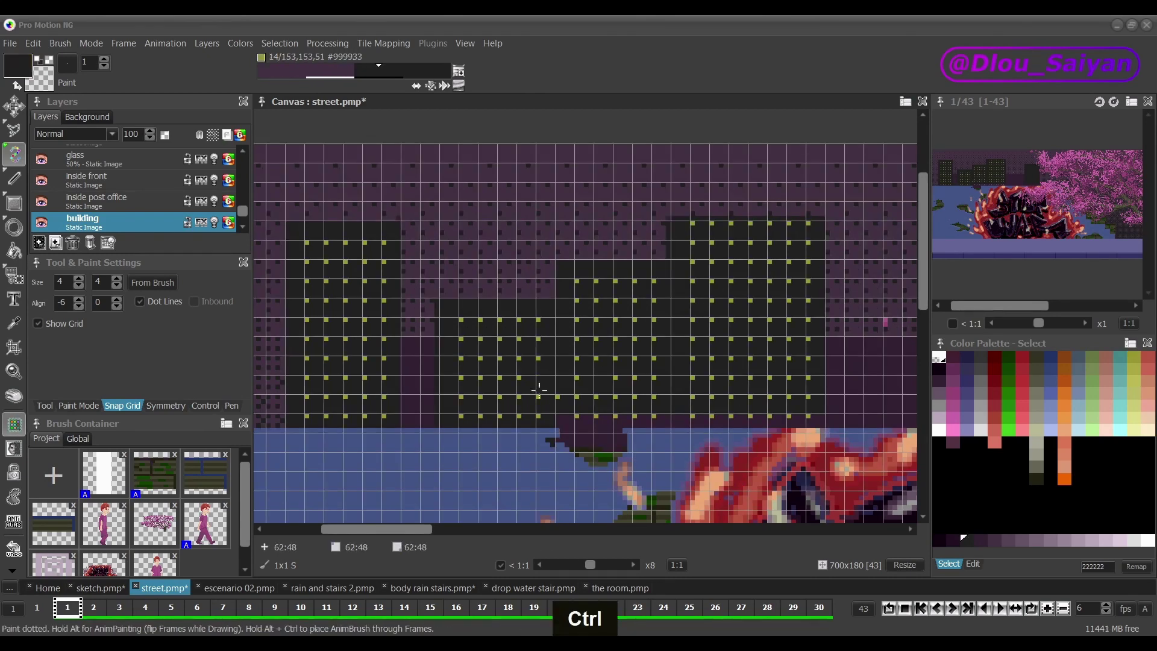
Step: Undo the last window dots and hide the grid lines while keeping Grid Snap enabled
{"action": "key", "text": "ctrl+z"}
{"action": "key", "text": "ctrl+z"}
{"action": "key", "text": "g"}
{"action": "key", "text": "g"}
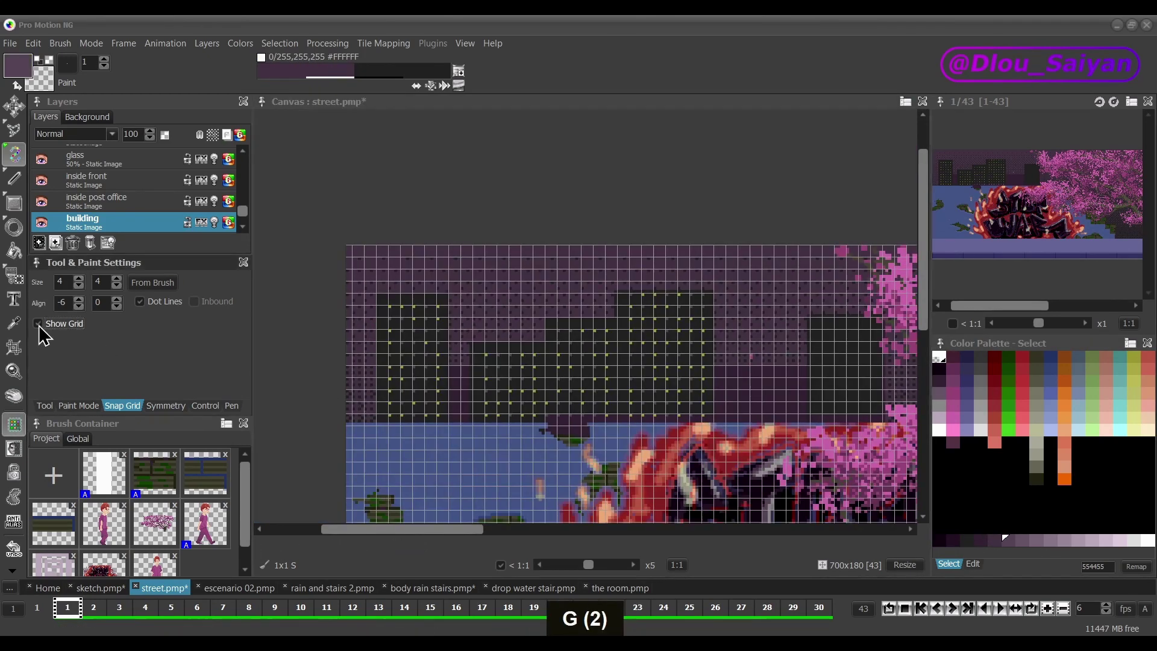
{"action": "left_click", "coordinate": [38, 323]}
Step: Dim part of the skyline's windows with #554455, and dot yellow windows on the rightmost building and muted ones on the purple block
{"action": "left_click", "coordinate": [1008, 541]}
{"action": "right_click", "coordinate": [582, 413]}
{"action": "left_click", "coordinate": [1001, 540]}
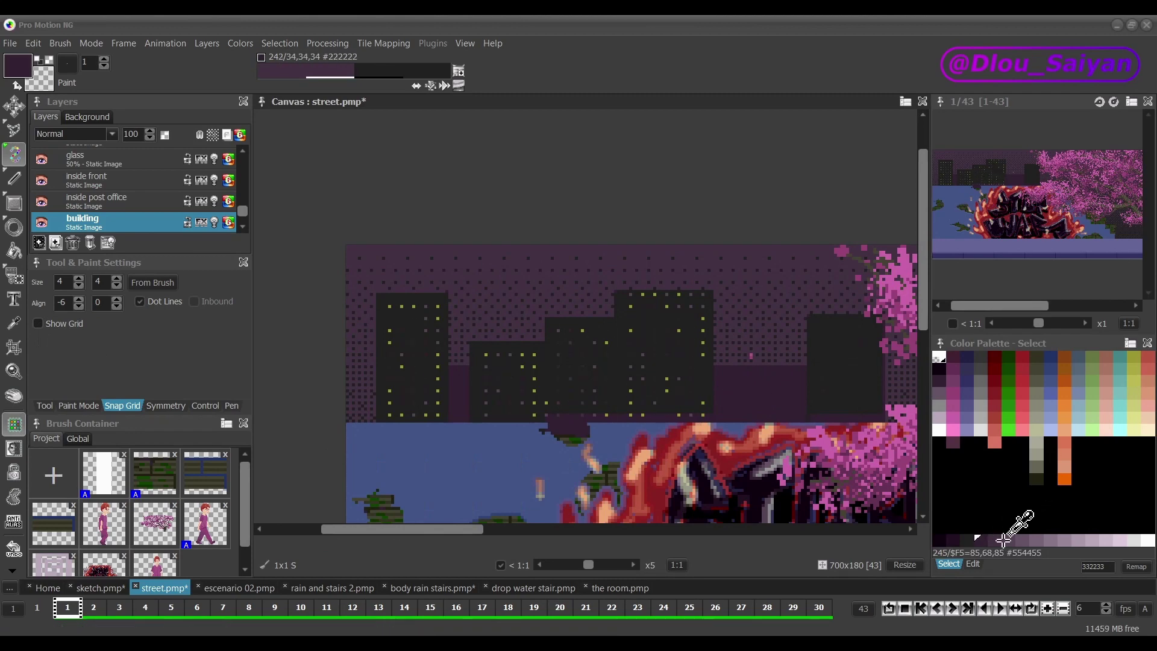
{"action": "left_click", "coordinate": [1034, 541]}
{"action": "left_click", "coordinate": [1133, 357]}
{"action": "left_click", "coordinate": [830, 333]}
{"action": "left_click", "coordinate": [981, 541]}
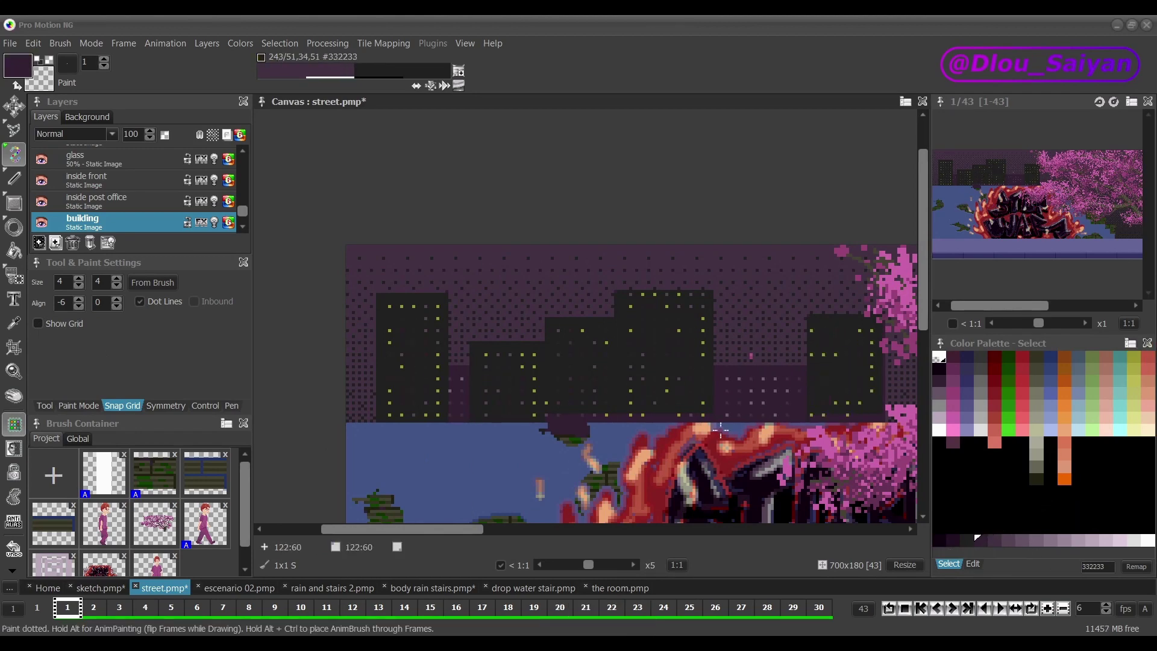
Step: Add a new layer beneath the building layer and name it "building 2"
{"action": "scroll", "coordinate": [596, 350], "scroll_direction": "down", "scroll_amount": 3}
{"action": "key", "text": "plus"}
{"action": "left_click_drag", "start_coordinate": [552, 530], "coordinate": [577, 530]}
{"action": "scroll", "coordinate": [109, 222], "scroll_direction": "down", "scroll_amount": 1}
{"action": "left_click", "coordinate": [109, 222]}
{"action": "left_click", "coordinate": [55, 243]}
{"action": "double_click", "coordinate": [91, 226]}
{"action": "type", "text": "building 2"}
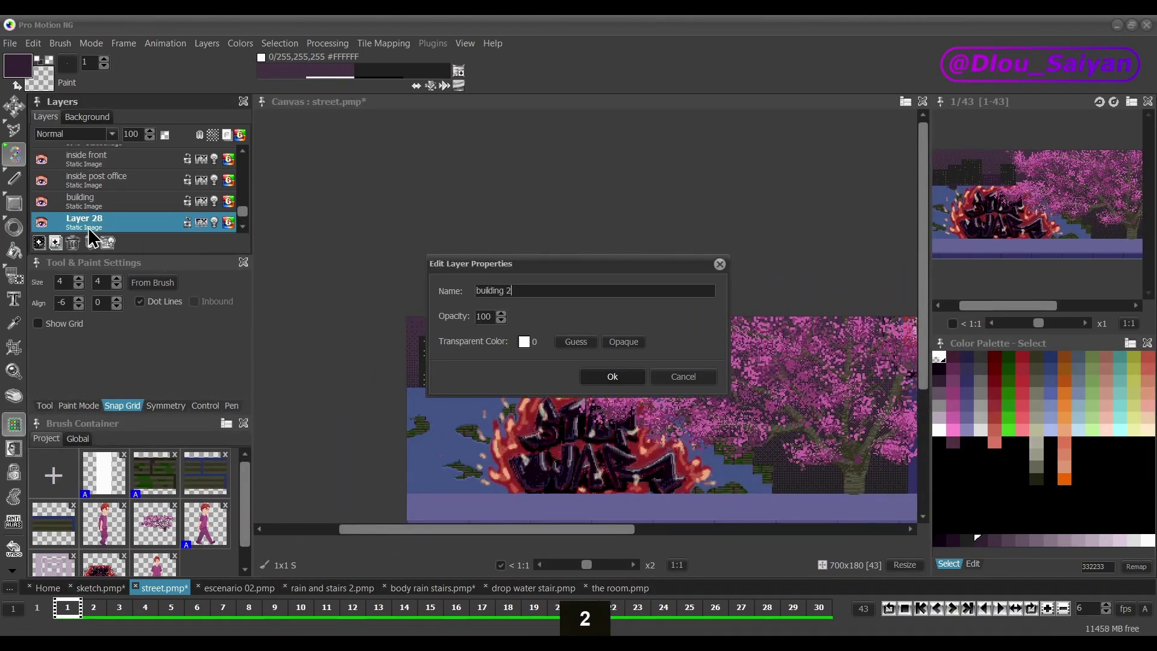
{"action": "key", "text": "Return"}
Step: Mix the purple #553355 for palette colour 228 as the paint colour of the background buildings
{"action": "scroll", "coordinate": [420, 365], "scroll_direction": "up", "scroll_amount": 5}
{"action": "key", "text": "g"}
{"action": "key", "text": "minus"}
{"action": "key", "text": "minus"}
{"action": "key", "text": "ctrl+z"}
{"action": "double_click", "coordinate": [991, 540]}
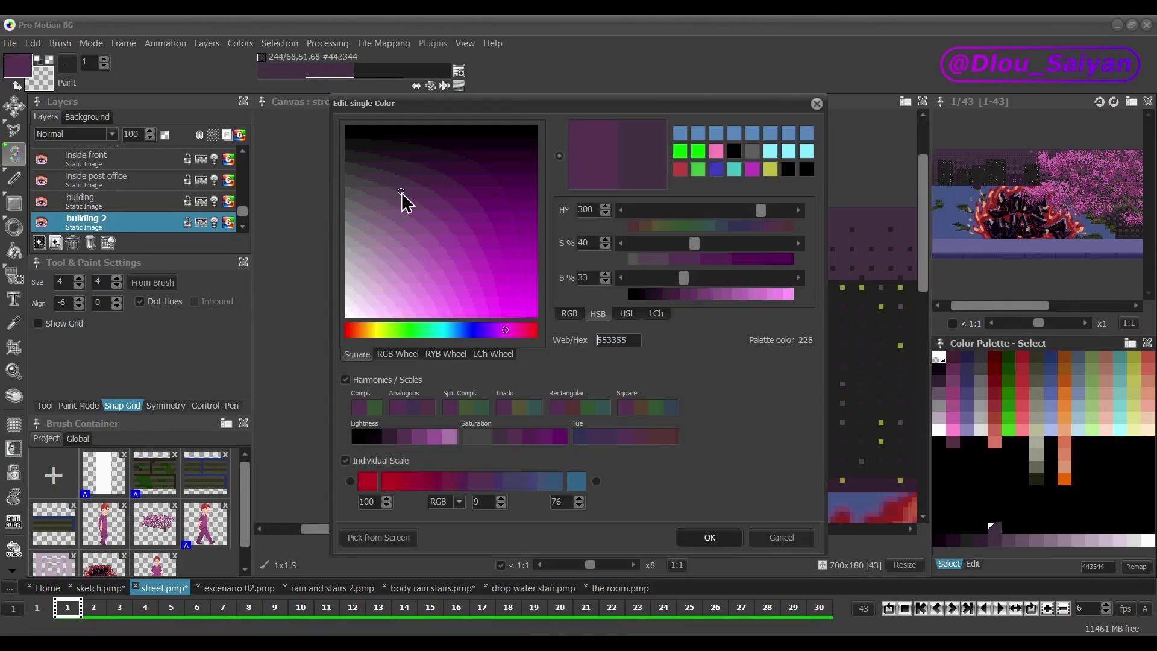
{"action": "left_click", "coordinate": [710, 537]}
Step: On the building 2 layer, draw filled #553355 rectangles of varying heights as a back row of buildings behind the dark skyline
{"action": "left_click", "coordinate": [14, 203]}
{"action": "left_click_drag", "start_coordinate": [368, 265], "coordinate": [415, 343]}
{"action": "left_click_drag", "start_coordinate": [549, 325], "coordinate": [593, 361]}
{"action": "left_click_drag", "start_coordinate": [627, 304], "coordinate": [672, 362]}
{"action": "key", "text": "g"}
{"action": "scroll", "coordinate": [613, 336], "scroll_direction": "down", "scroll_amount": 3}
{"action": "left_click_drag", "start_coordinate": [426, 382], "coordinate": [511, 325]}
{"action": "left_click_drag", "start_coordinate": [668, 382], "coordinate": [716, 301]}
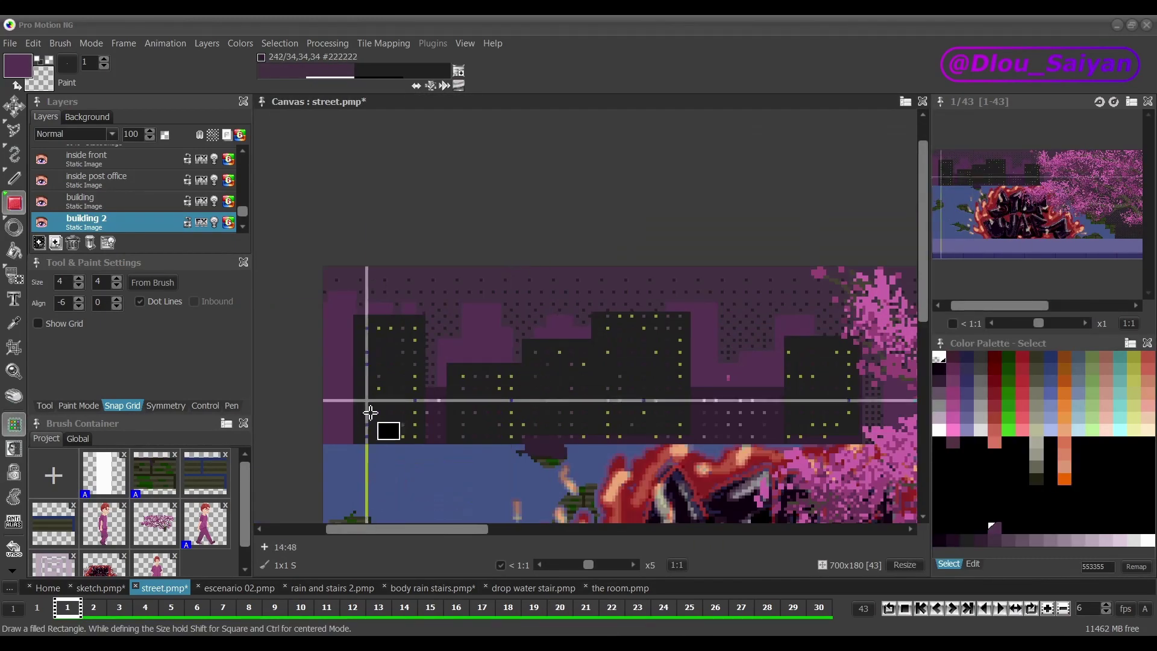
{"action": "left_click_drag", "start_coordinate": [367, 404], "coordinate": [391, 301]}
Step: With Grid Snap on, dot #554455 windows onto the purple back-row buildings
{"action": "scroll", "coordinate": [370, 385], "scroll_direction": "up", "scroll_amount": 1}
{"action": "key", "text": "d"}
{"action": "key", "text": "g"}
{"action": "left_click", "coordinate": [1008, 541]}
{"action": "scroll", "coordinate": [328, 324], "scroll_direction": "down", "scroll_amount": 2}
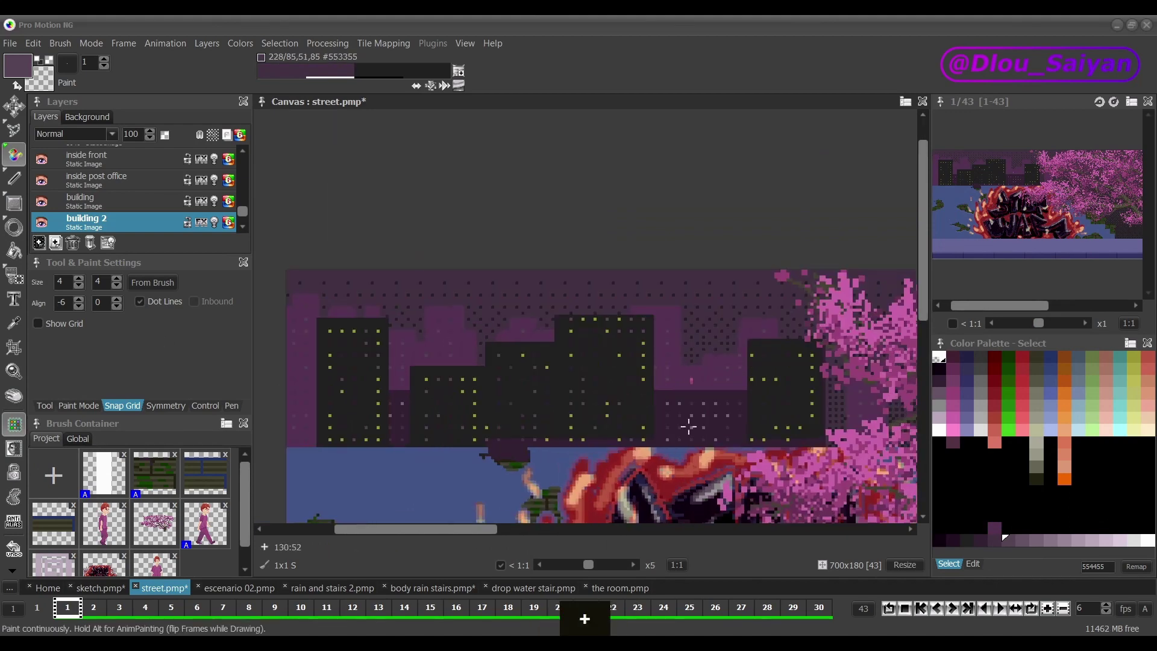
Step: Select the contents of the copied building' layer and move the selection along the skyline to the right
{"action": "left_click", "coordinate": [90, 221], "text": "ctrl"}
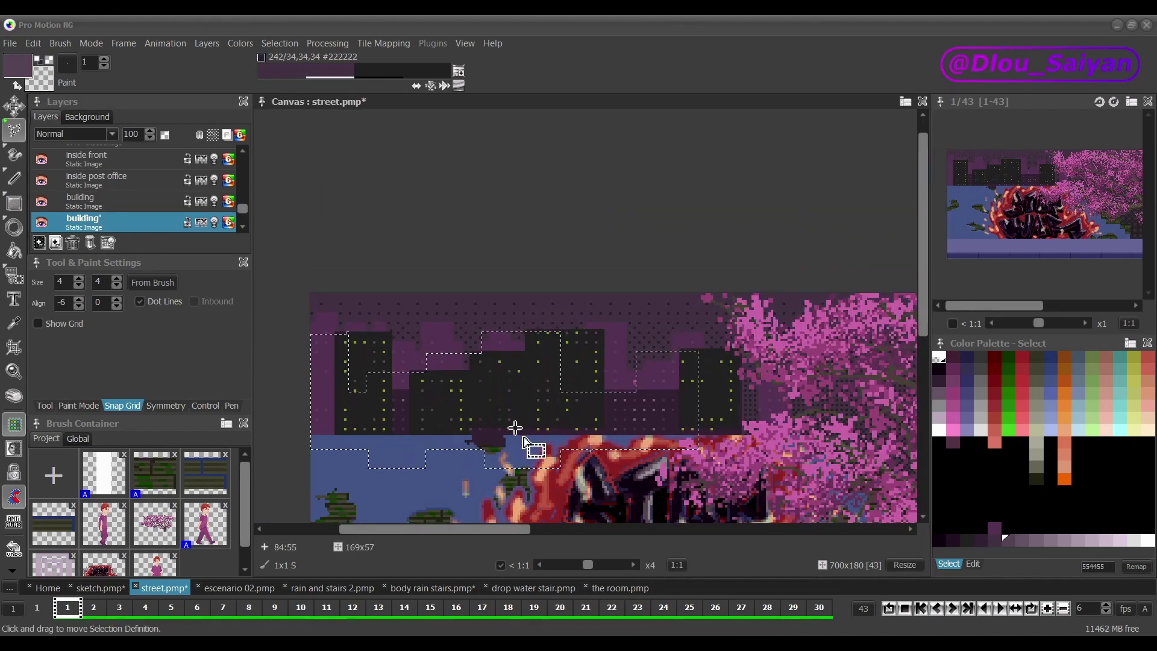
{"action": "left_click", "coordinate": [133, 135]}
{"action": "left_click", "coordinate": [188, 156]}
{"action": "left_click_drag", "start_coordinate": [513, 429], "coordinate": [723, 432]}
{"action": "scroll", "coordinate": [455, 413], "scroll_direction": "right", "scroll_amount": 1}
{"action": "key", "text": "BackSpace"}
{"action": "key", "text": "BackSpace"}
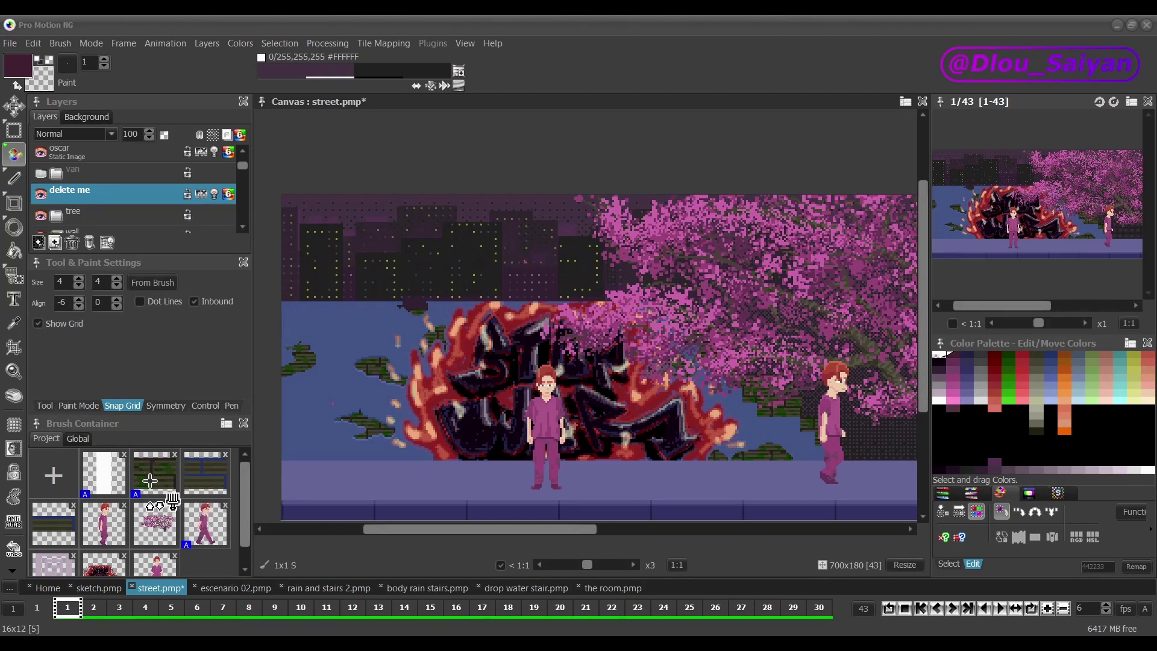
Step: Pick the stored 16x12 foliage brick brush, turn on the snap grid and take the grid size from the brush
{"action": "left_click", "coordinate": [150, 480]}
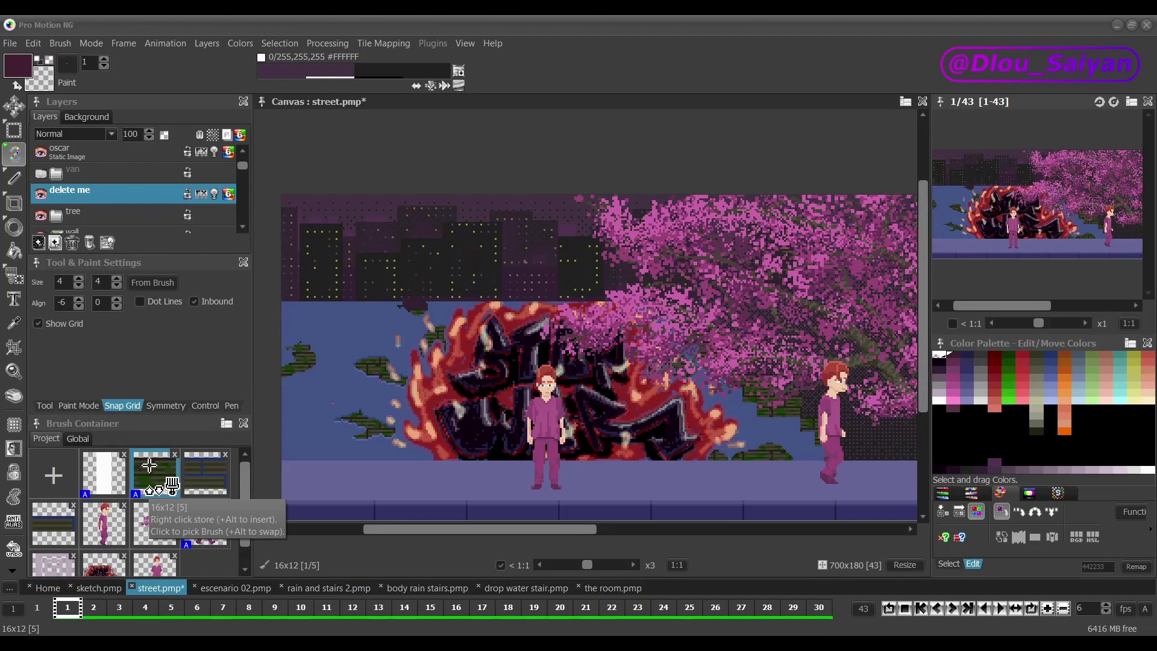
{"action": "key", "text": "g"}
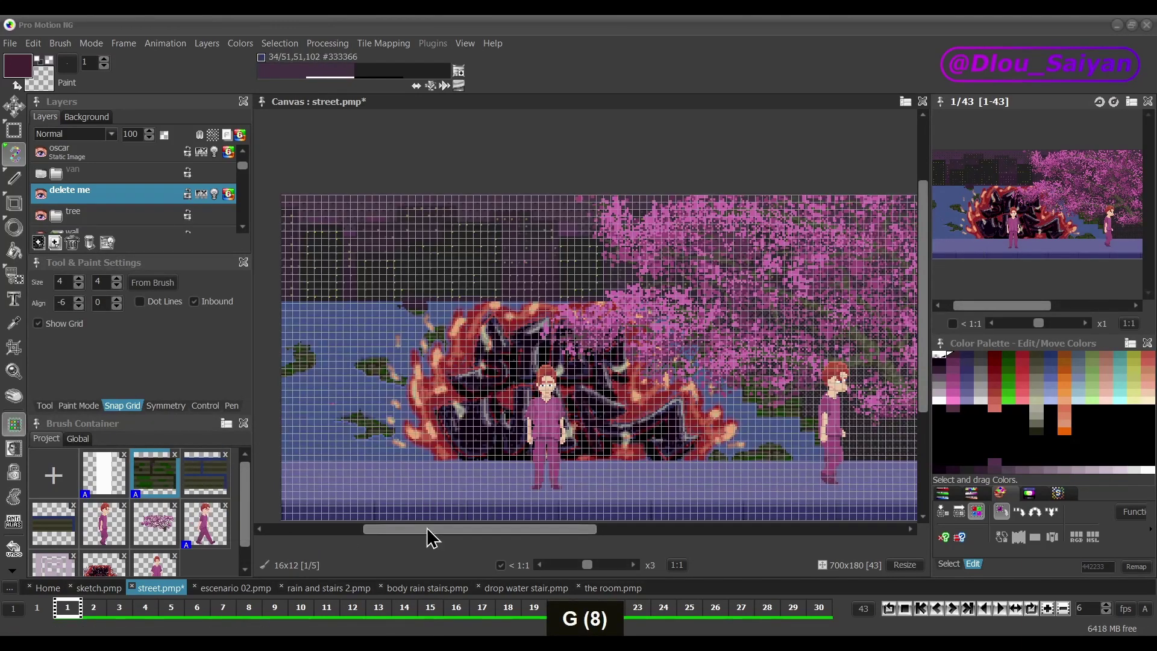
{"action": "scroll", "coordinate": [315, 434], "scroll_direction": "up", "scroll_amount": 2}
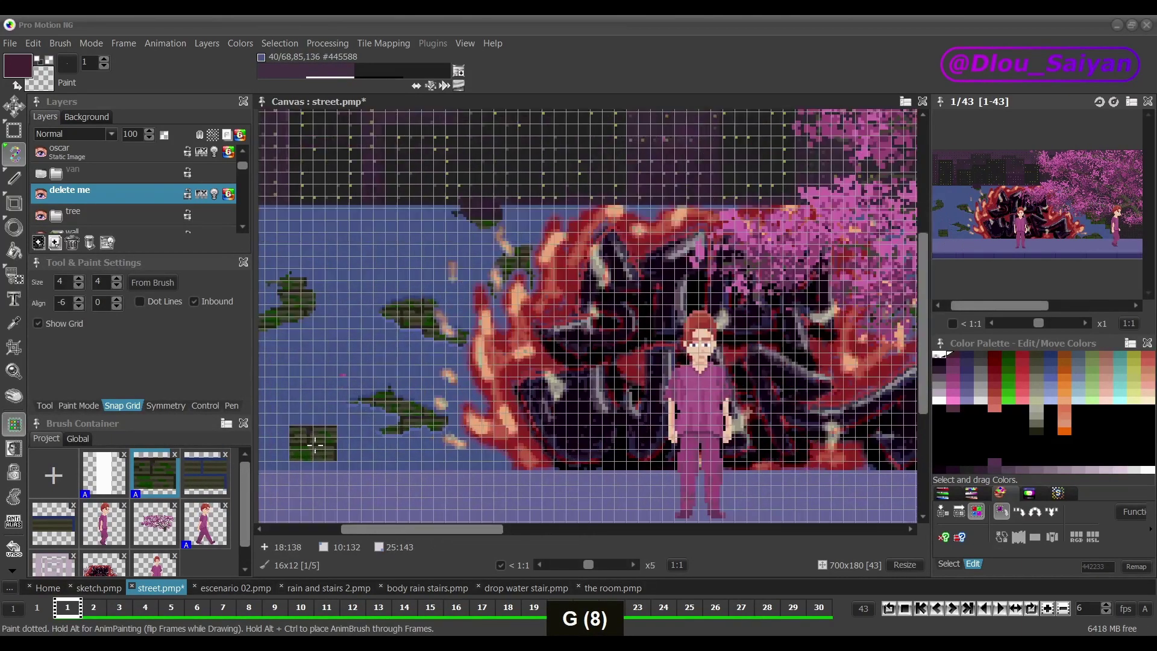
{"action": "mouse_move", "coordinate": [382, 530]}
{"action": "left_mouse_down"}
{"action": "mouse_move", "coordinate": [367, 528]}
{"action": "mouse_move", "coordinate": [381, 529]}
{"action": "left_mouse_up"}
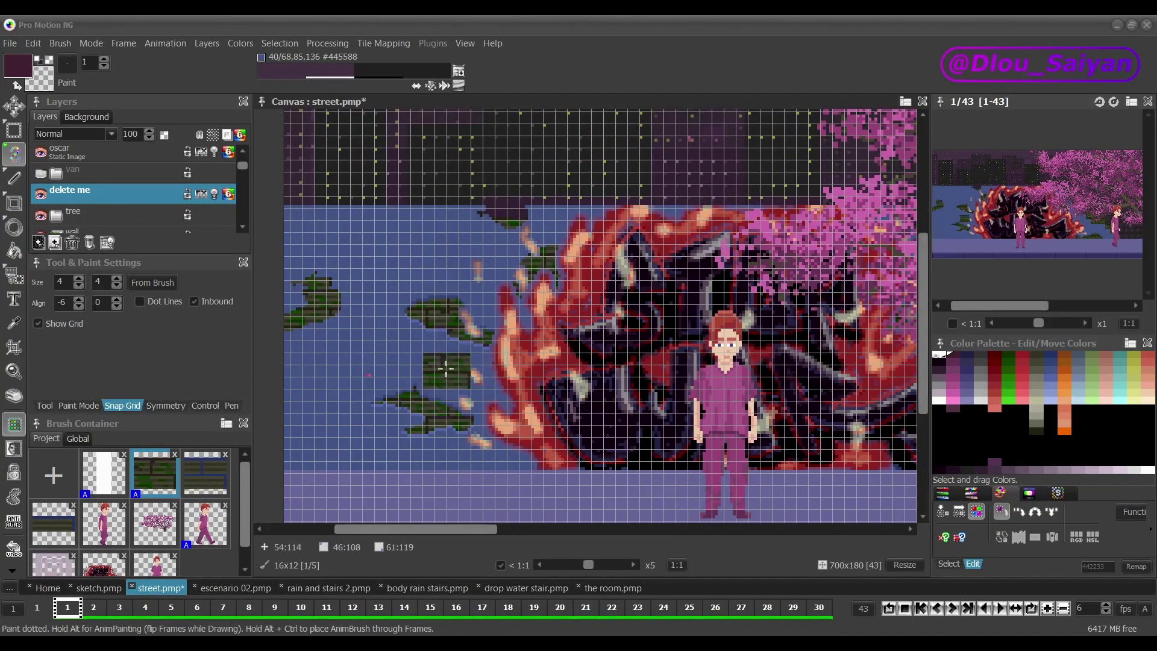
{"action": "left_click", "coordinate": [153, 287]}
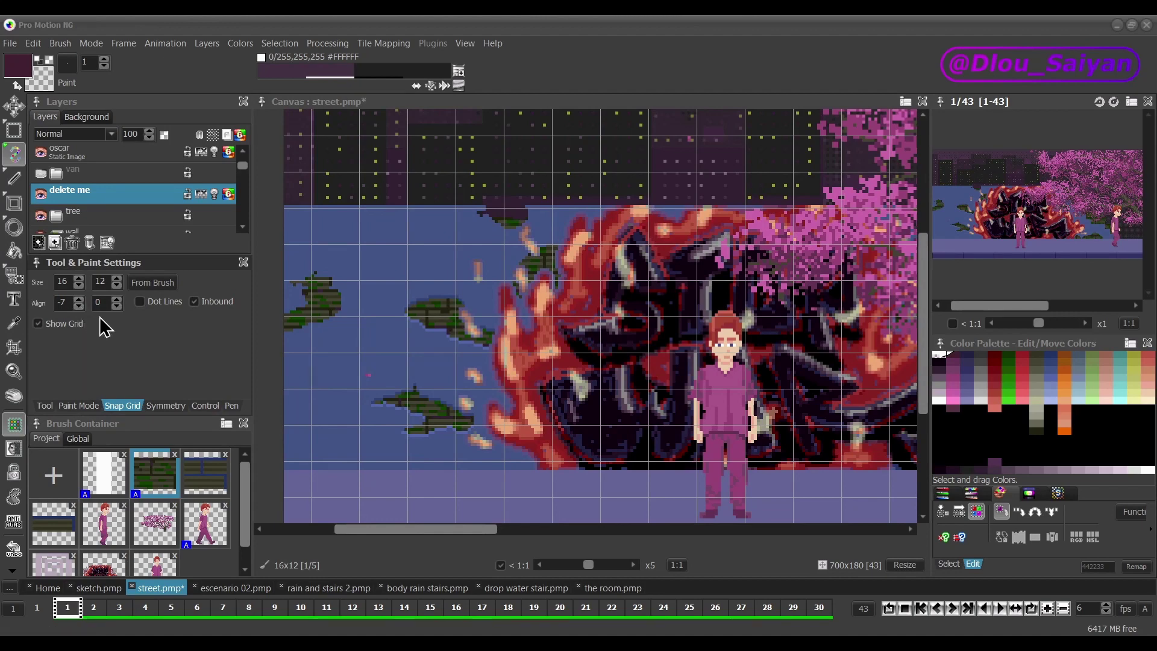
Step: Set the grid's vertical alignment to 3 and paint with the foliage brick brush diagonally up the blue wall
{"action": "left_click", "coordinate": [116, 307]}
{"action": "left_click", "coordinate": [116, 307]}
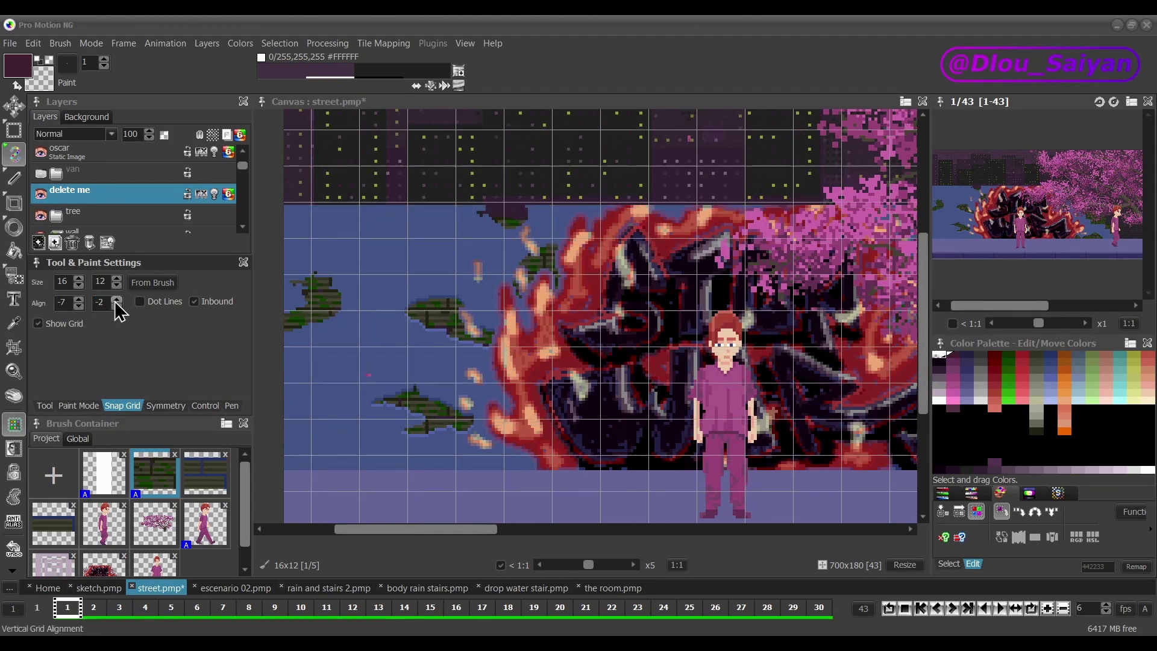
{"action": "left_click", "coordinate": [116, 299]}
{"action": "left_click", "coordinate": [116, 299]}
{"action": "left_click", "coordinate": [116, 299]}
{"action": "left_click", "coordinate": [116, 298]}
{"action": "left_click", "coordinate": [116, 299]}
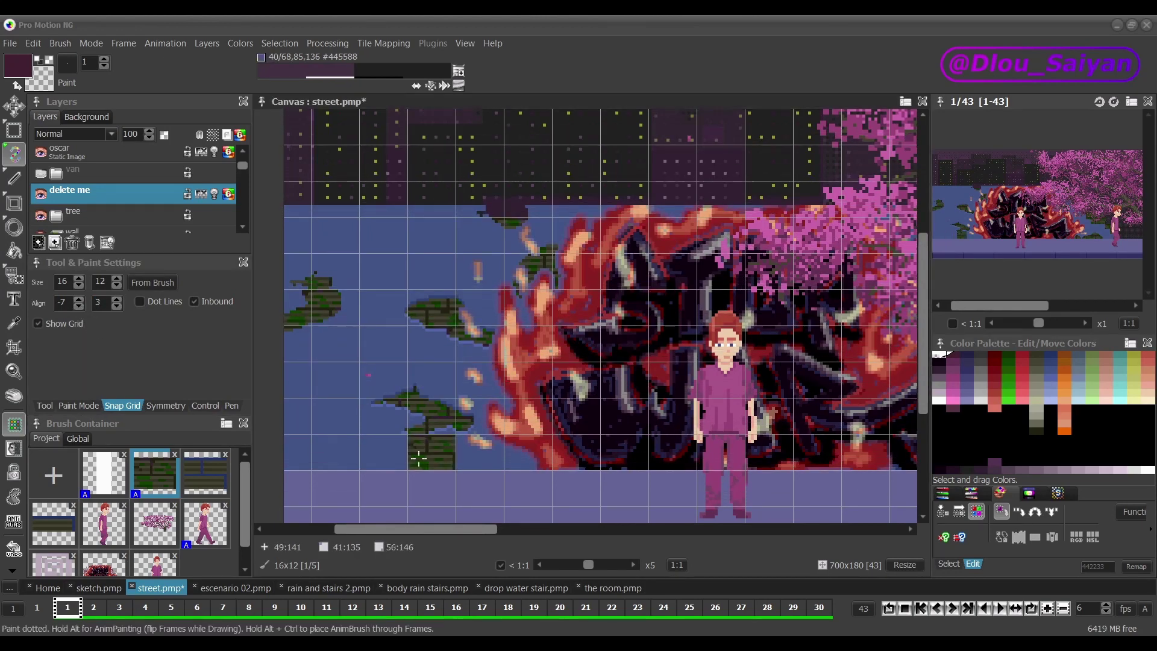
{"action": "mouse_move", "coordinate": [419, 458]}
{"action": "left_mouse_down"}
{"action": "mouse_move", "coordinate": [289, 453]}
{"action": "mouse_move", "coordinate": [517, 447]}
{"action": "mouse_move", "coordinate": [584, 396]}
{"action": "mouse_move", "coordinate": [317, 414]}
{"action": "mouse_move", "coordinate": [535, 430]}
{"action": "mouse_move", "coordinate": [291, 403]}
{"action": "mouse_move", "coordinate": [497, 364]}
{"action": "mouse_move", "coordinate": [295, 319]}
{"action": "mouse_move", "coordinate": [288, 244]}
{"action": "mouse_move", "coordinate": [494, 241]}
{"action": "mouse_move", "coordinate": [639, 241]}
{"action": "left_mouse_up"}
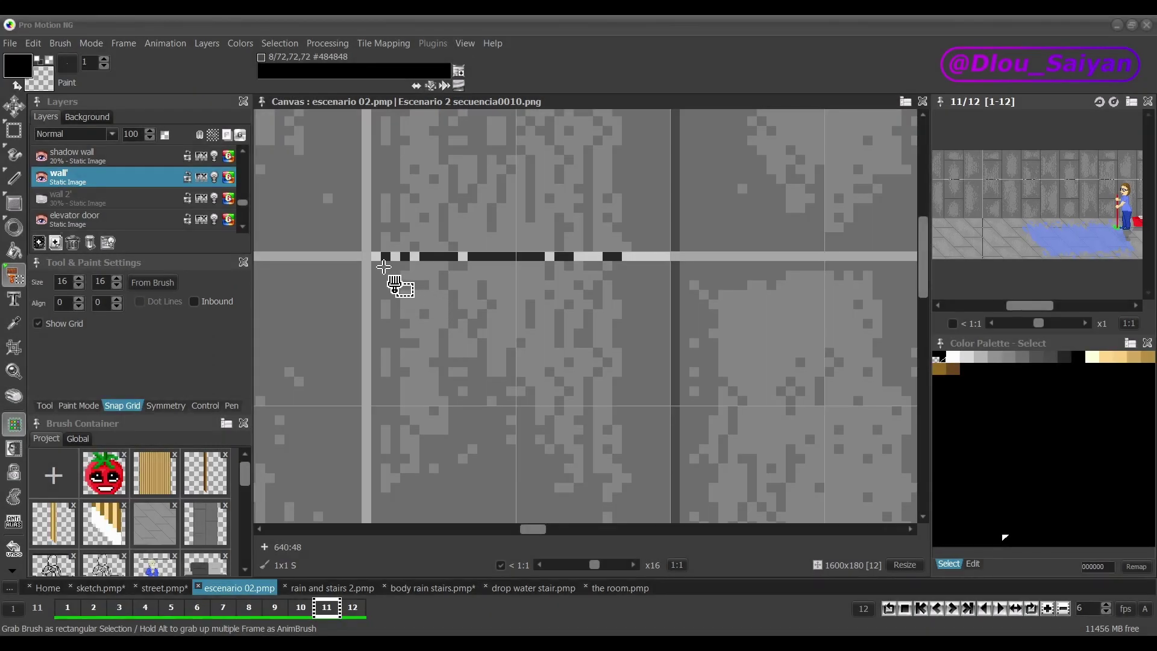
Step: In escenario 02.pmp, turn on Inbound snapping, grab a 16x16 brush from the wall' layer, try stamping it and undo the last action
{"action": "mouse_move", "coordinate": [373, 260]}
{"action": "left_mouse_down"}
{"action": "mouse_move", "coordinate": [440, 364]}
{"action": "mouse_move", "coordinate": [516, 432]}
{"action": "mouse_move", "coordinate": [530, 425]}
{"action": "mouse_move", "coordinate": [444, 349]}
{"action": "left_mouse_up"}
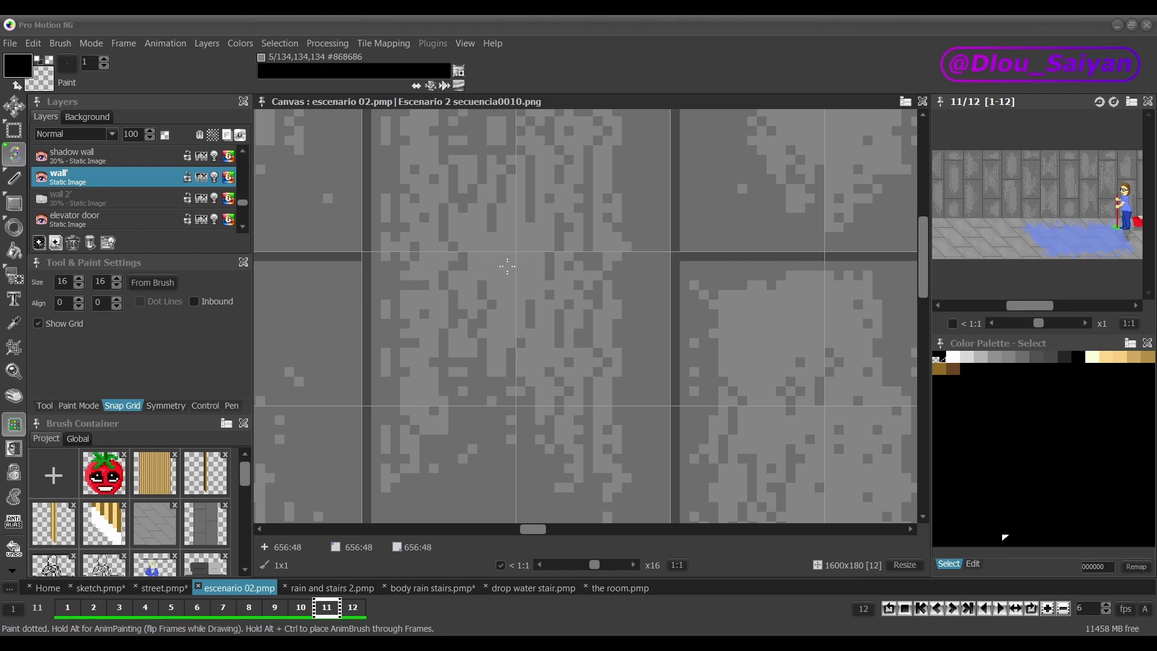
{"action": "left_click", "coordinate": [194, 302]}
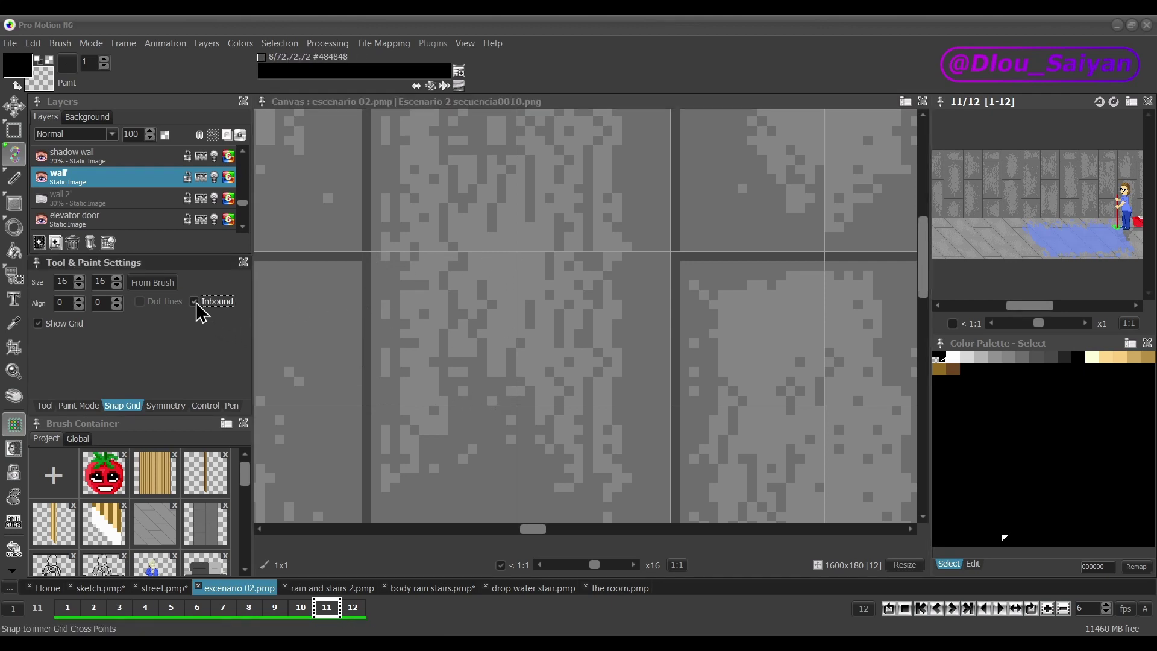
{"action": "key", "text": "b"}
{"action": "key", "text": "b"}
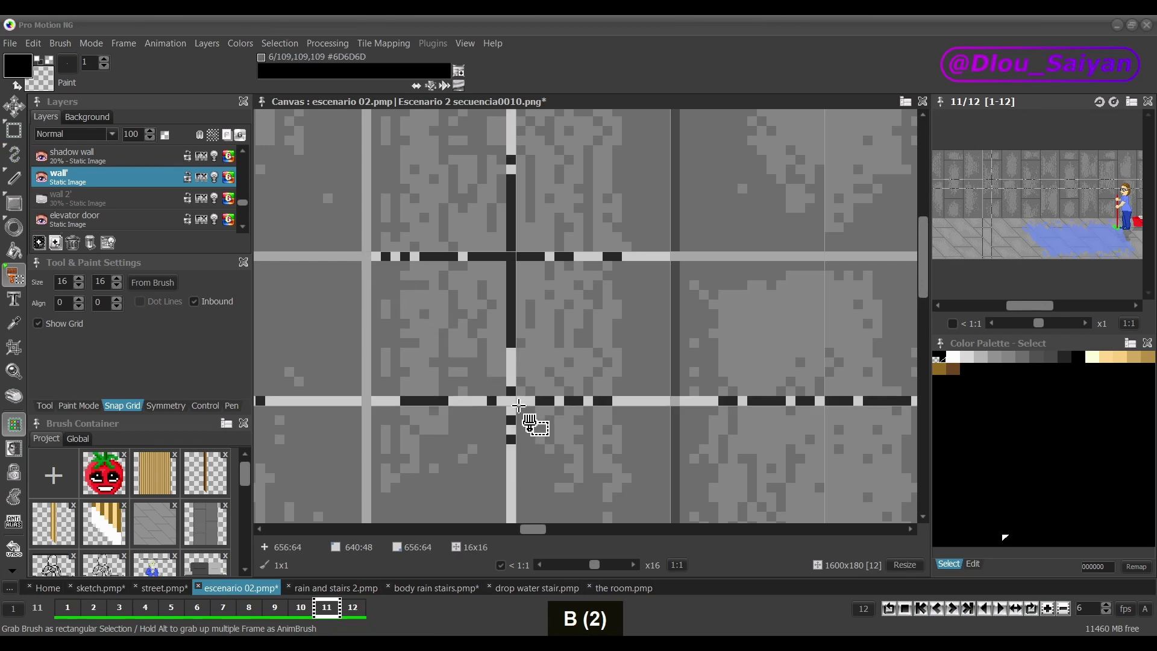
{"action": "key", "text": "b"}
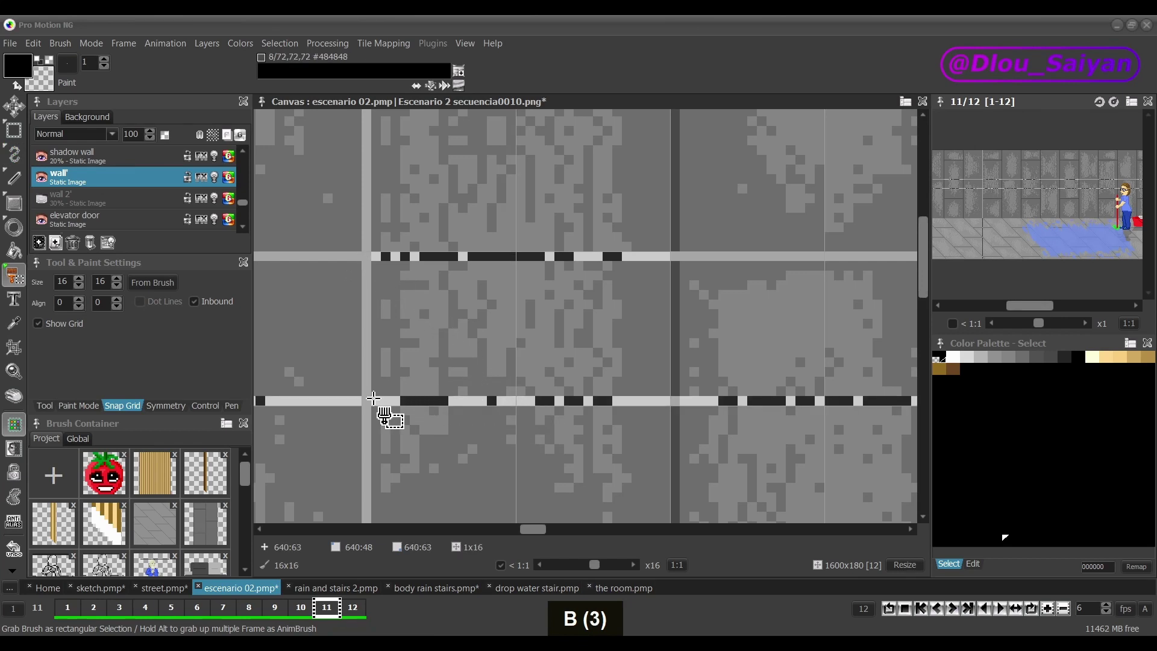
{"action": "key", "text": "d"}
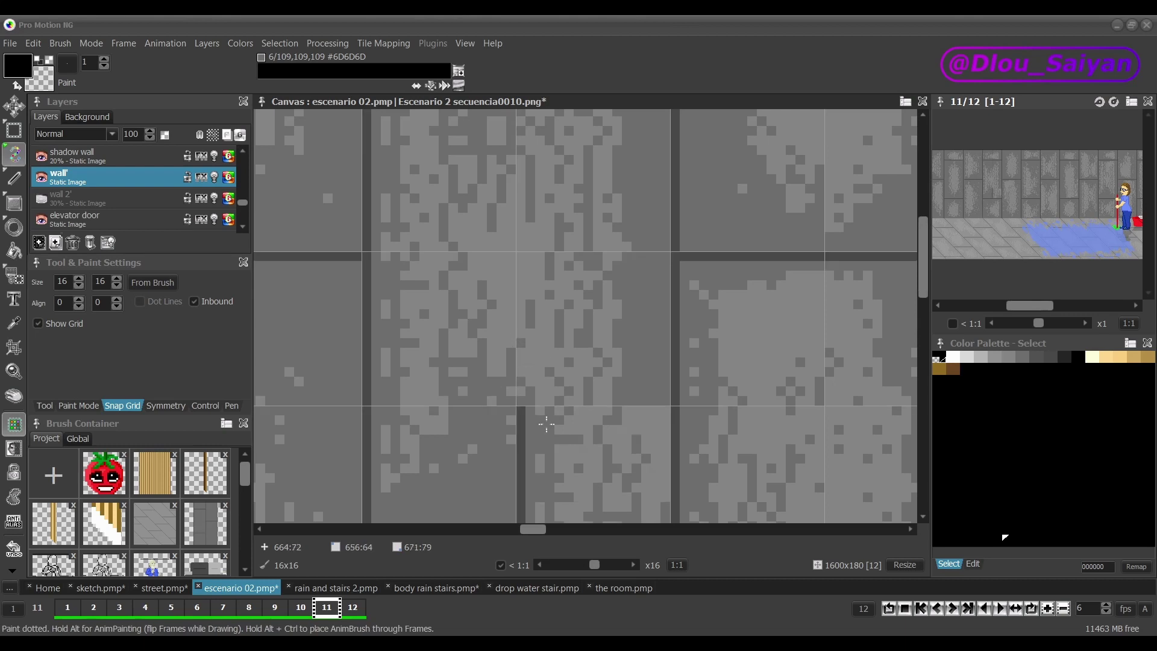
{"action": "key", "text": "ctrl+z"}
{"action": "scroll", "coordinate": [547, 424], "scroll_direction": "down", "scroll_amount": 2}
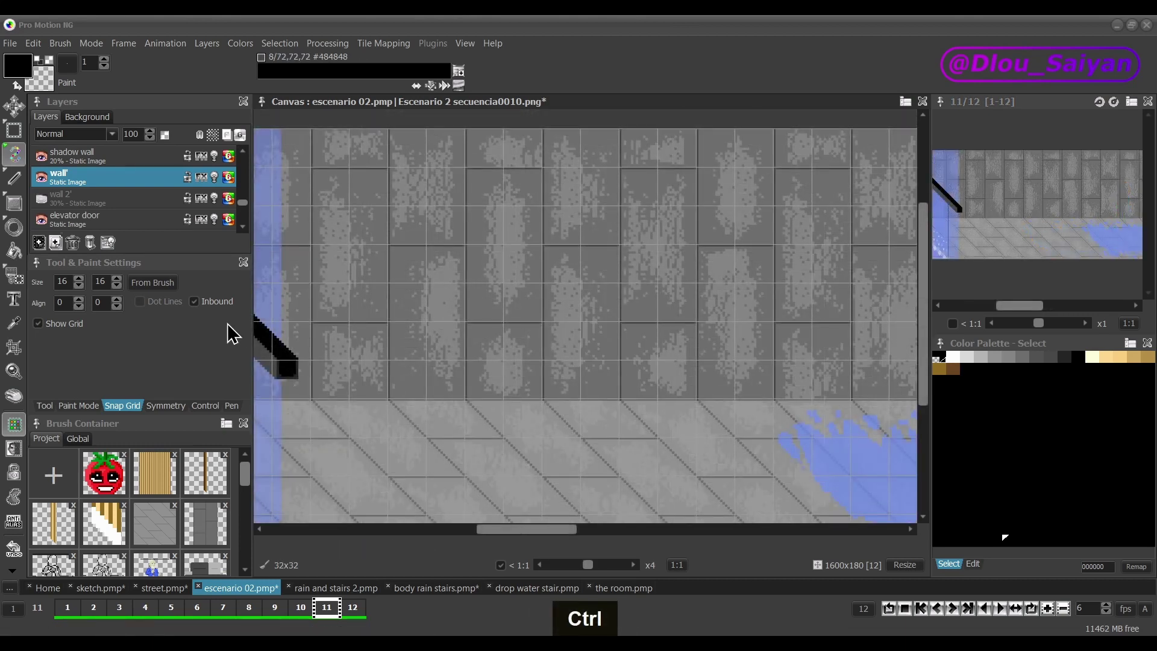
Step: Turn off Inbound snapping and grab a wall tile section from the wall' layer as a brush
{"action": "left_click", "coordinate": [194, 301]}
{"action": "scroll", "coordinate": [646, 383], "scroll_direction": "up", "scroll_amount": 1}
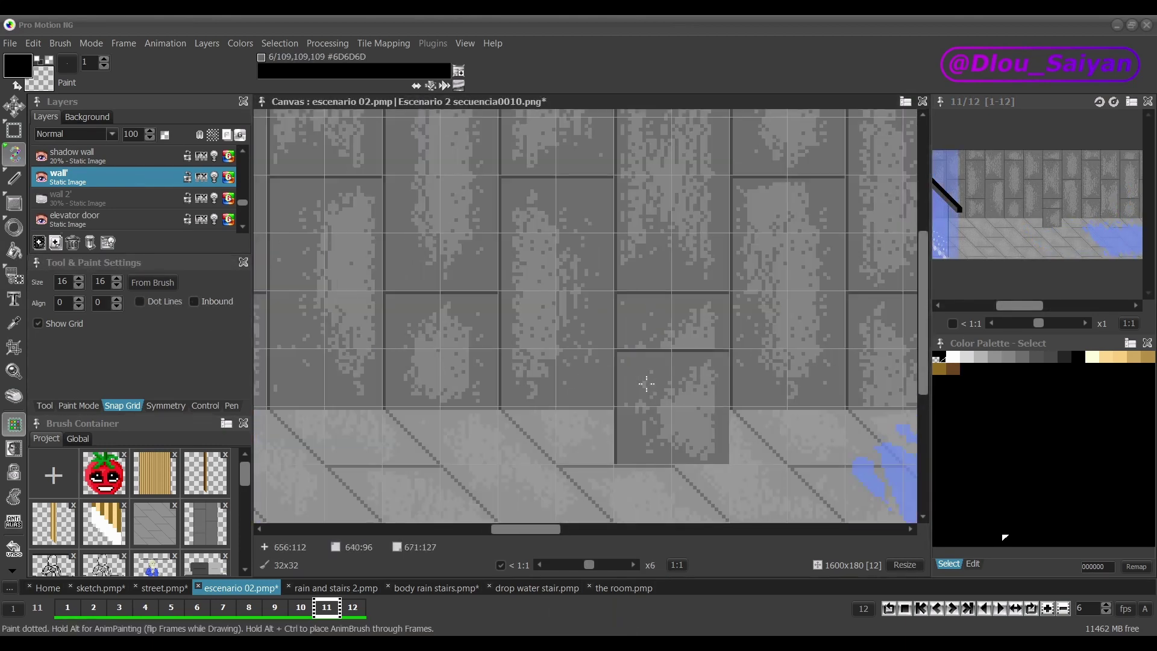
{"action": "key", "text": "b"}
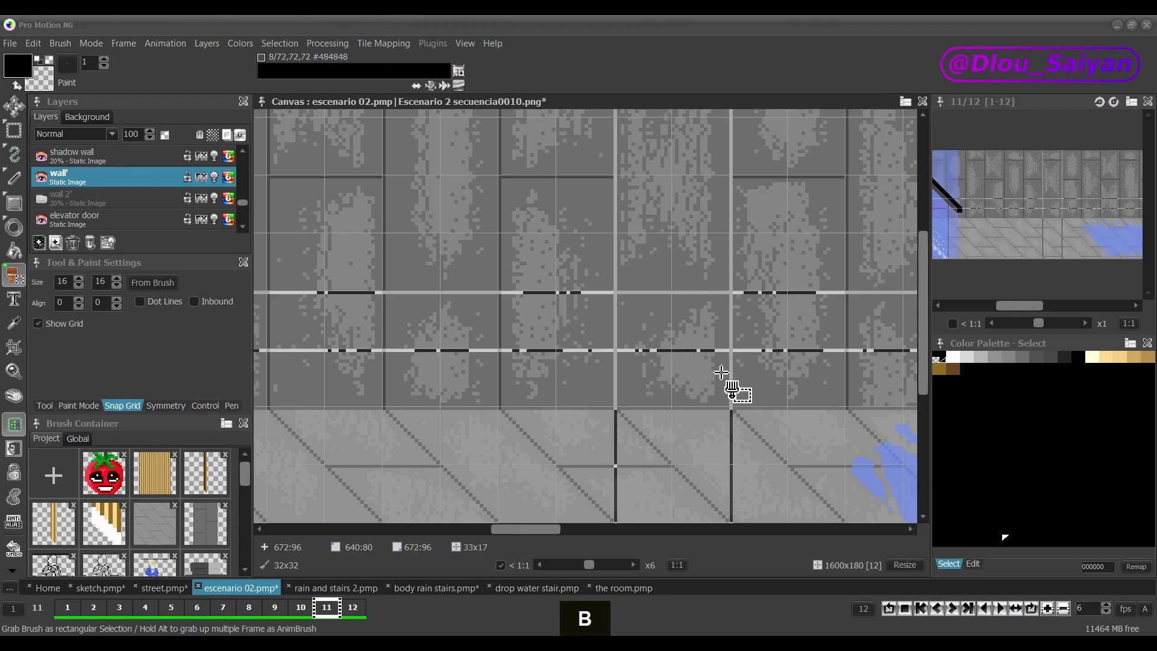
{"action": "key", "text": "b"}
{"action": "scroll", "coordinate": [729, 397], "scroll_direction": "down", "scroll_amount": 1}
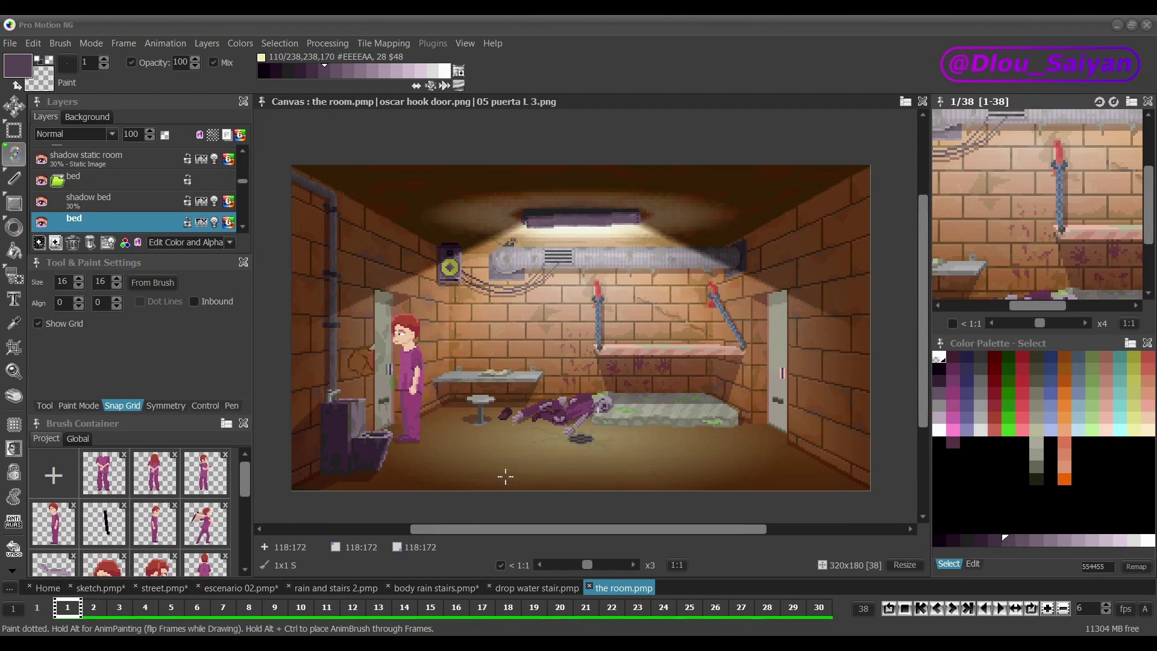
Step: Flip forward and back through the frames of the room.pmp to compare the bed's contents, ending on frame 1
{"action": "key", "text": "2"}
{"action": "key", "text": "2"}
{"action": "key", "text": "2"}
{"action": "key", "text": "2"}
{"action": "key", "text": "2"}
{"action": "key", "text": "2"}
{"action": "key", "text": "2"}
{"action": "key", "text": "2"}
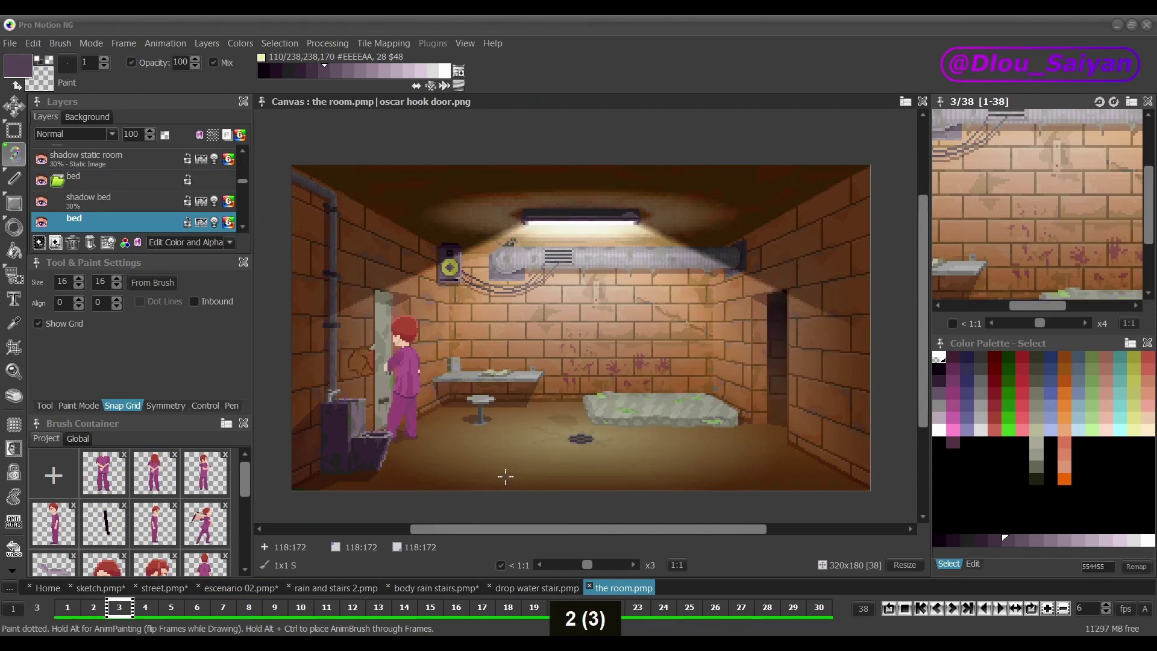
{"action": "key", "text": "1"}
{"action": "key", "text": "1"}
{"action": "key", "text": "1"}
{"action": "key", "text": "1"}
{"action": "key", "text": "1"}
{"action": "key", "text": "1"}
{"action": "key", "text": "1"}
{"action": "key", "text": "1"}
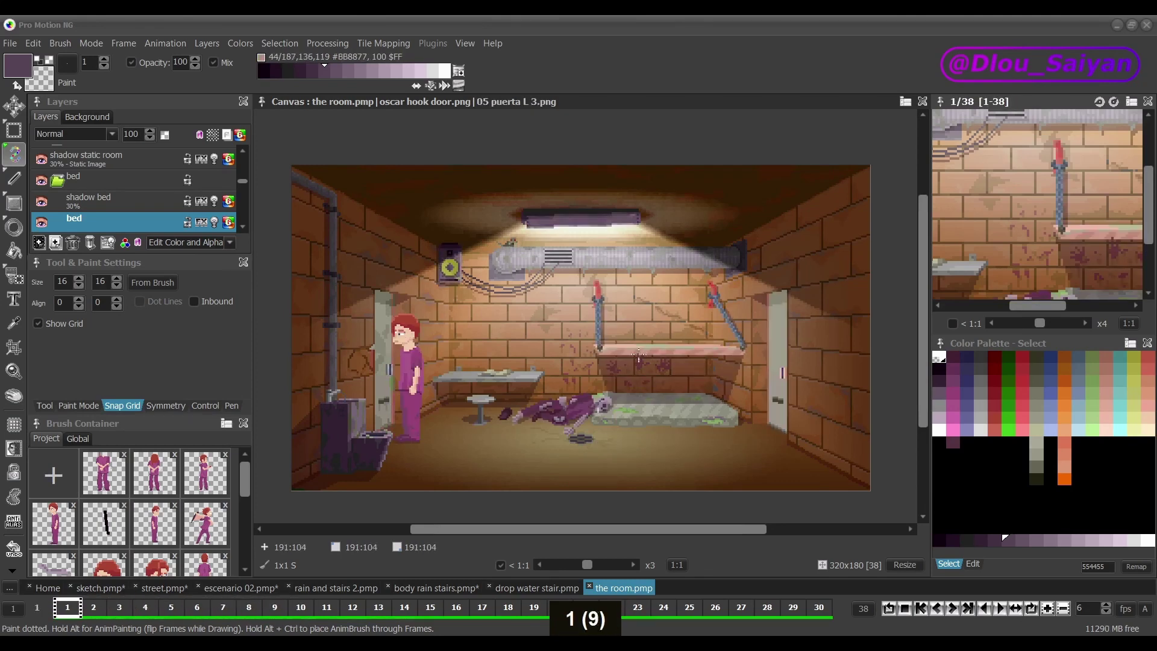
Step: Grab the hanging bed on frame 1 as an 85x41 brush without the grid and check its placement on frame 2
{"action": "key", "text": "b"}
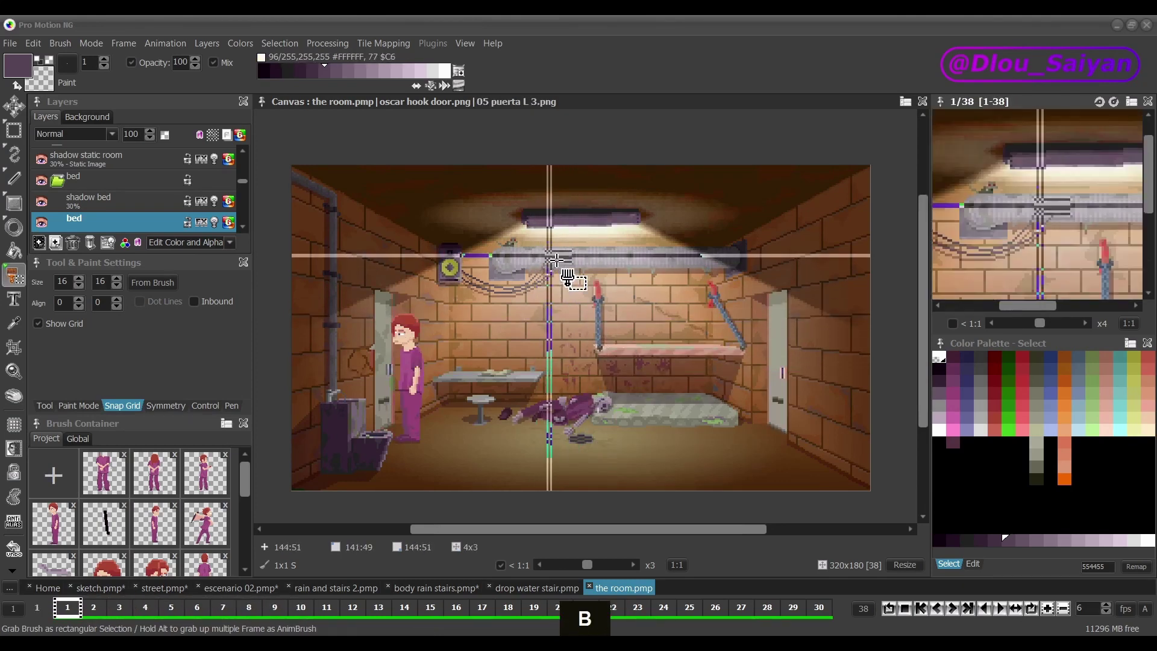
{"action": "left_click_drag", "start_coordinate": [556, 259], "coordinate": [710, 333]}
{"action": "scroll", "coordinate": [625, 307], "scroll_direction": "up", "scroll_amount": 2}
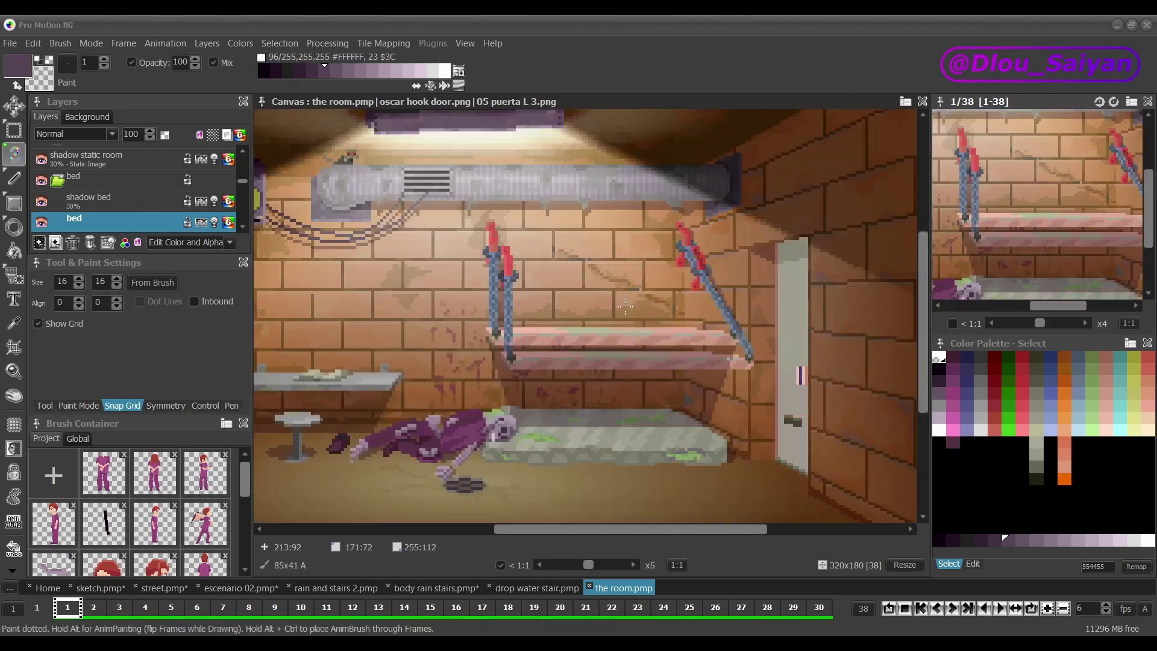
{"action": "key", "text": "2"}
{"action": "scroll", "coordinate": [625, 307], "scroll_direction": "down", "scroll_amount": 1}
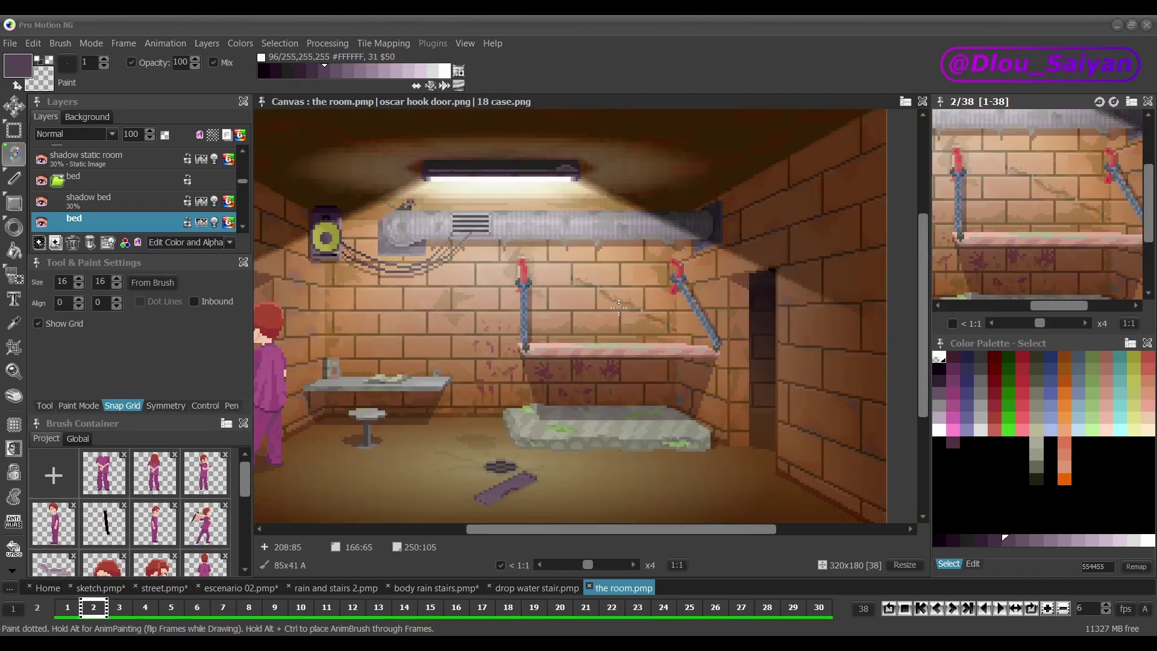
{"action": "key", "text": "1"}
Step: Turn on the snap grid in the room.pmp and set its cell size to 320 by 180
{"action": "scroll", "coordinate": [618, 307], "scroll_direction": "down", "scroll_amount": 1}
{"action": "key", "text": "g"}
{"action": "double_click", "coordinate": [71, 283]}
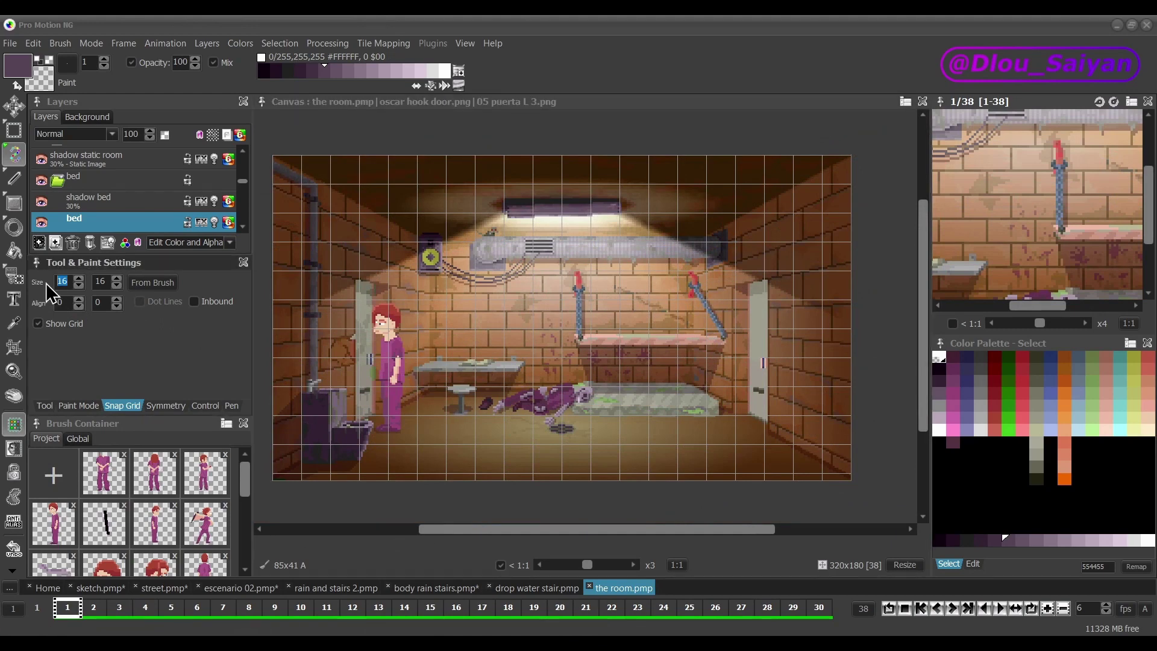
{"action": "type", "text": "320"}
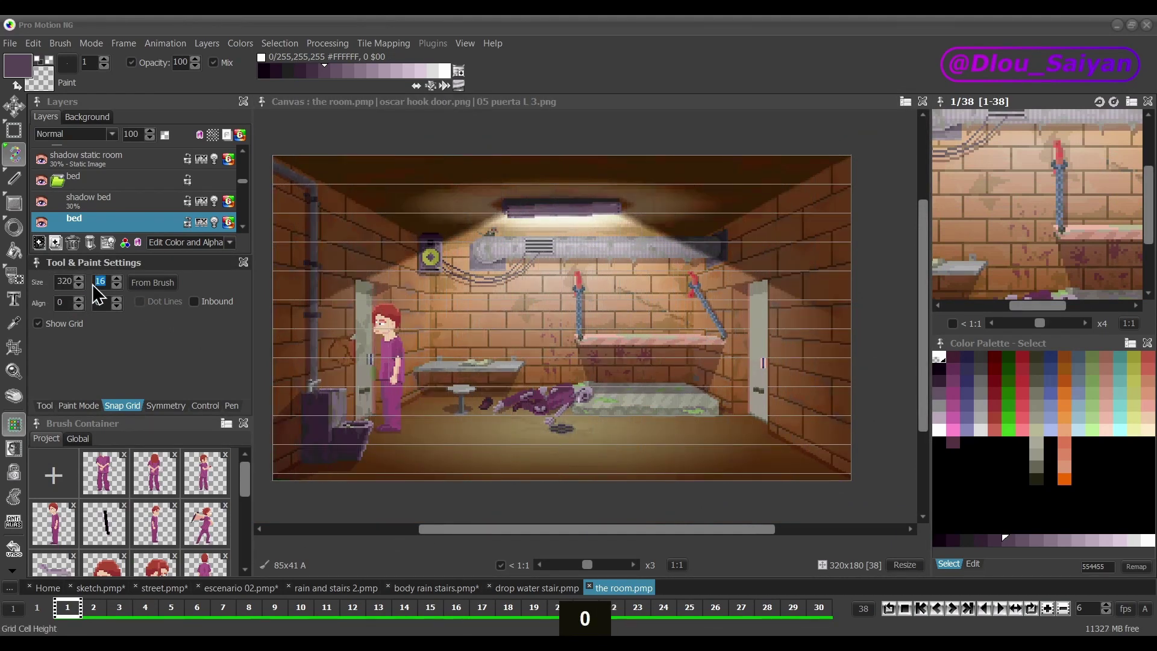
{"action": "type", "text": "180"}
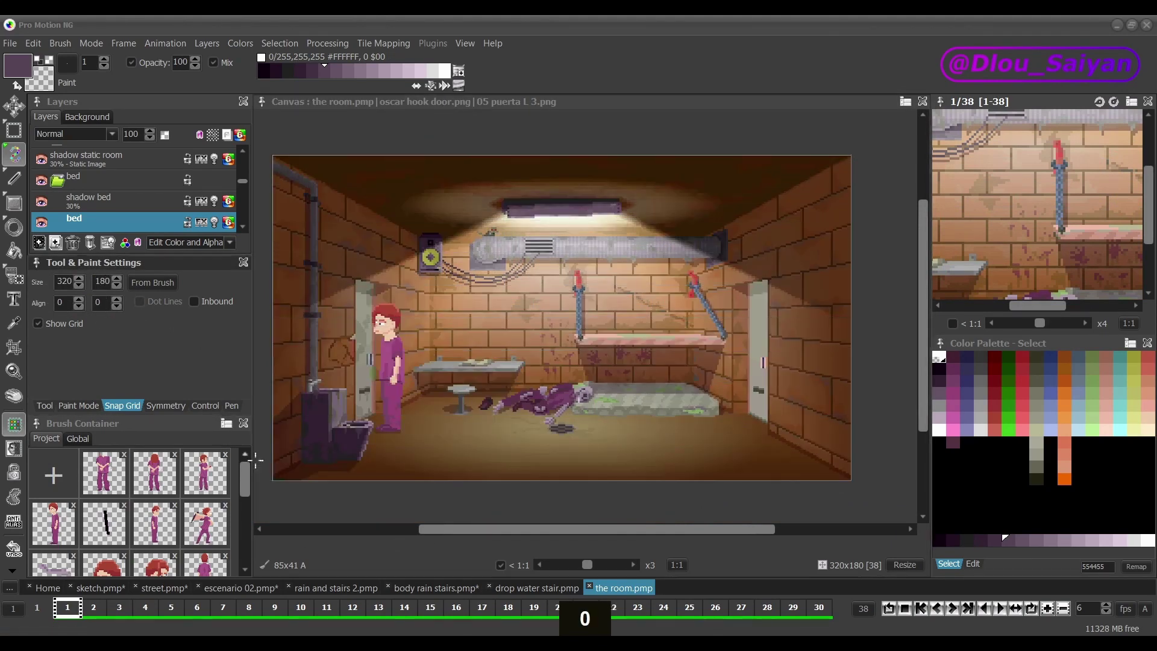
Step: Grab the bed layer's full 320x180 canvas area on frame 1 as a snapped brush and go to frame 2
{"action": "type", "text": "b"}
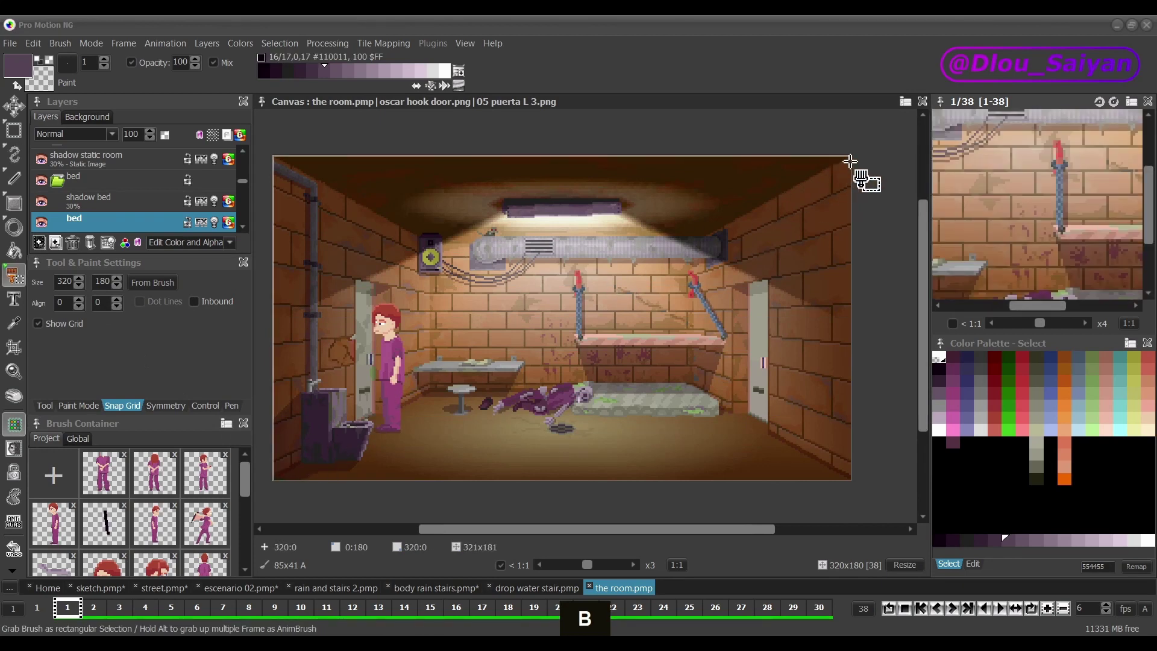
{"action": "left_click_drag", "start_coordinate": [849, 161], "coordinate": [848, 163]}
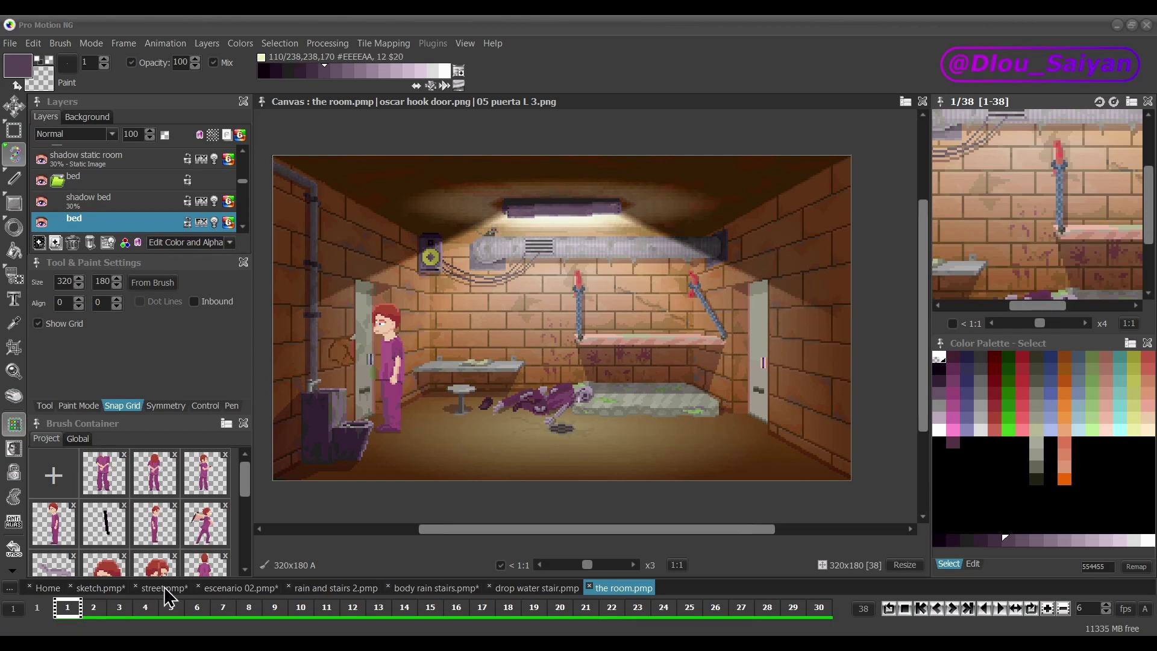
{"action": "left_click", "coordinate": [98, 609]}
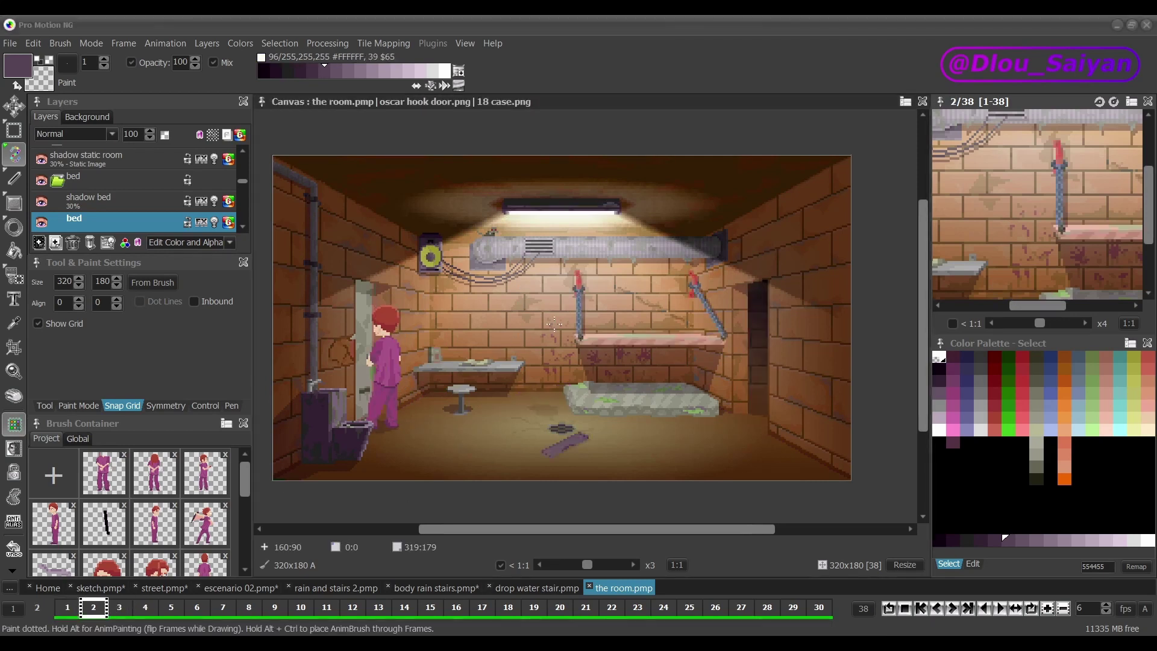